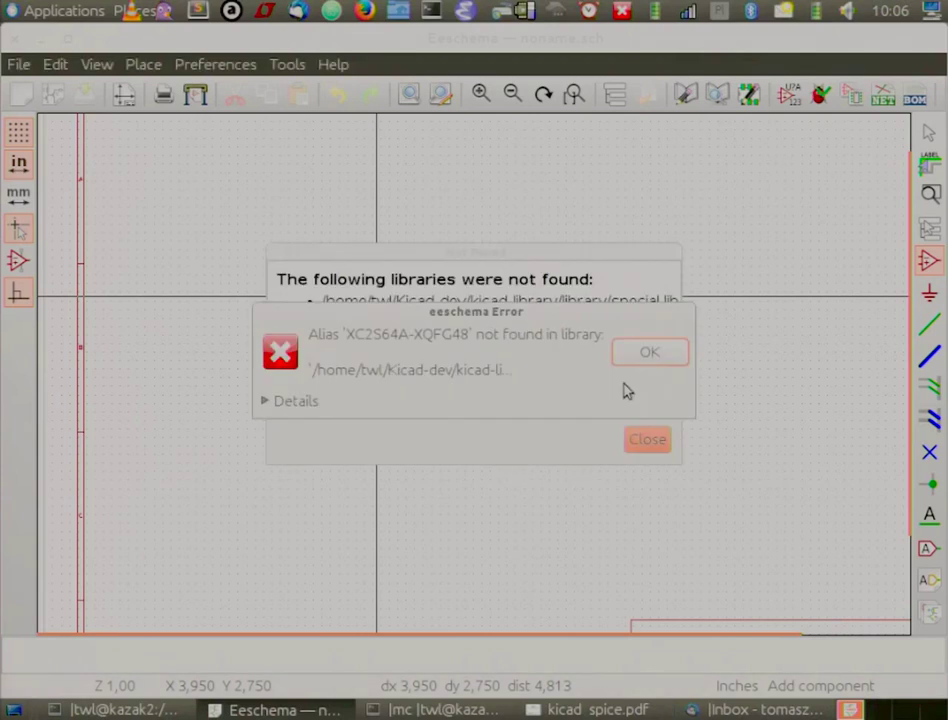
Dismiss the missing-library report and place a VSOURCE Spice voltage source from the pspice library on the sheet.
{"action": "left_click", "coordinate": [636, 448]}
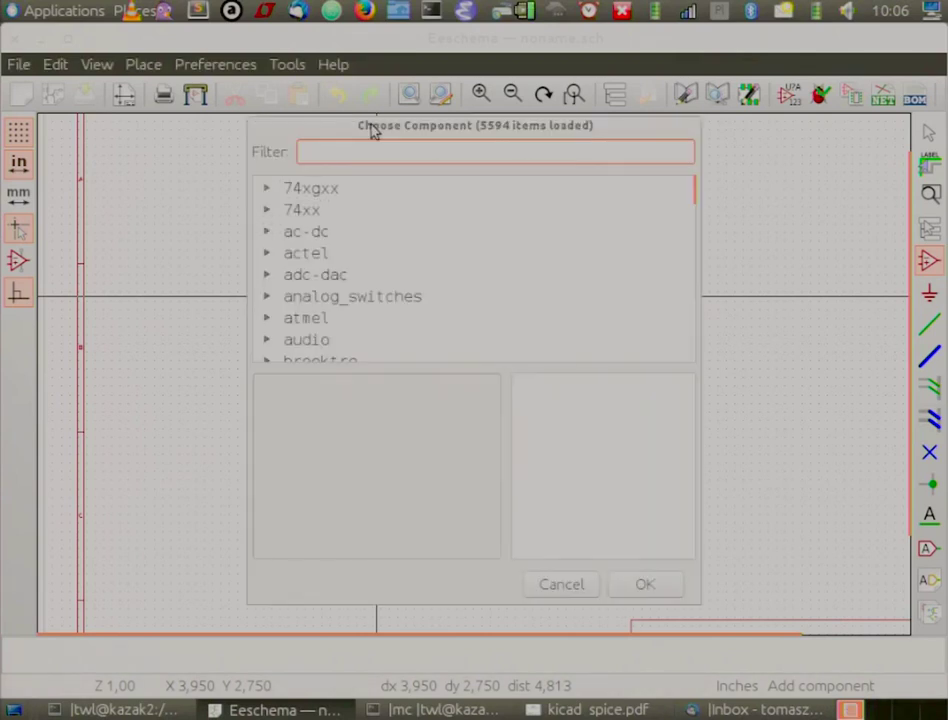
{"action": "type", "text": "vs"}
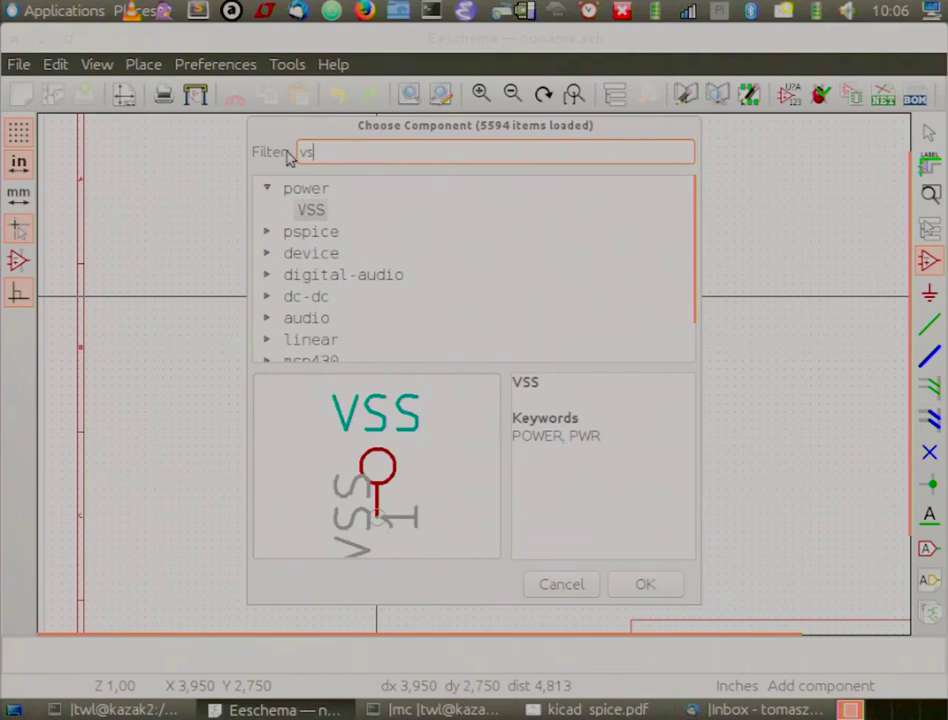
{"action": "left_click", "coordinate": [267, 231]}
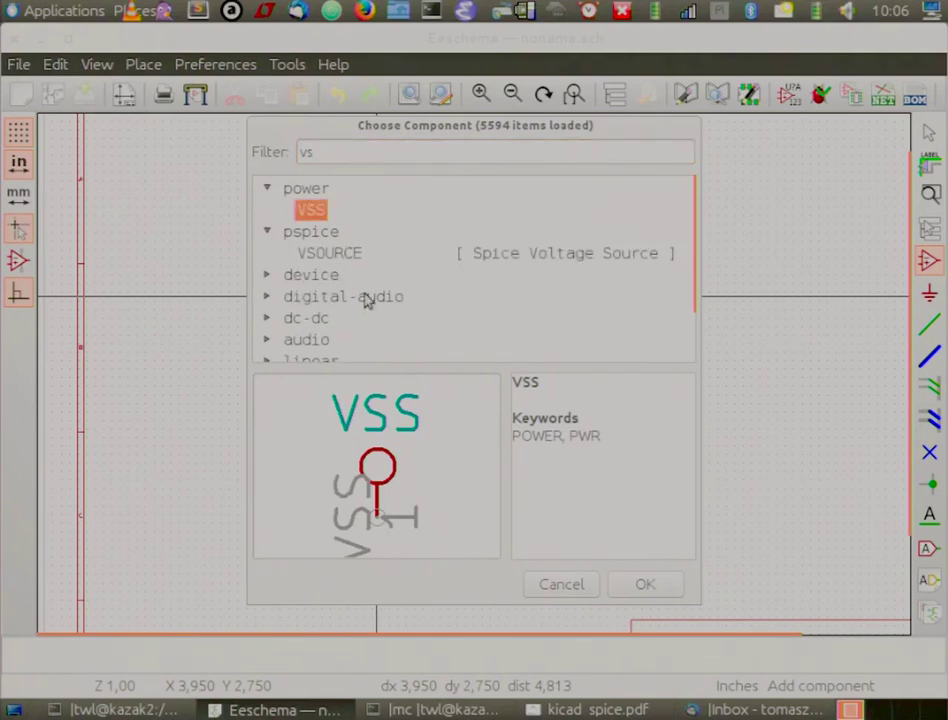
{"action": "double_click", "coordinate": [359, 259]}
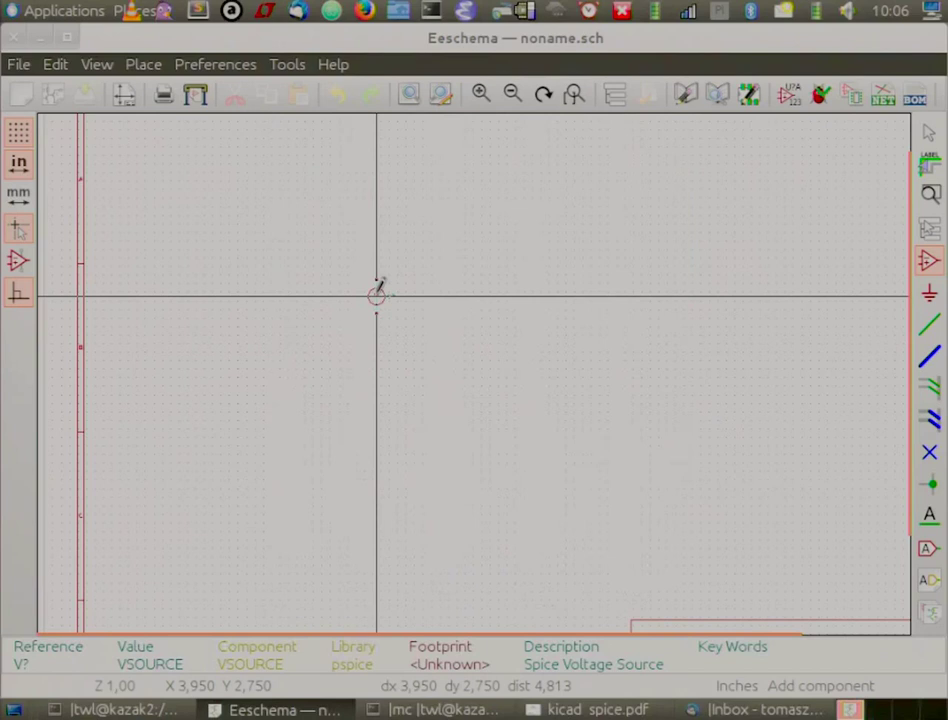
{"action": "scroll", "coordinate": [234, 408], "scroll_direction": "up", "scroll_amount": 2}
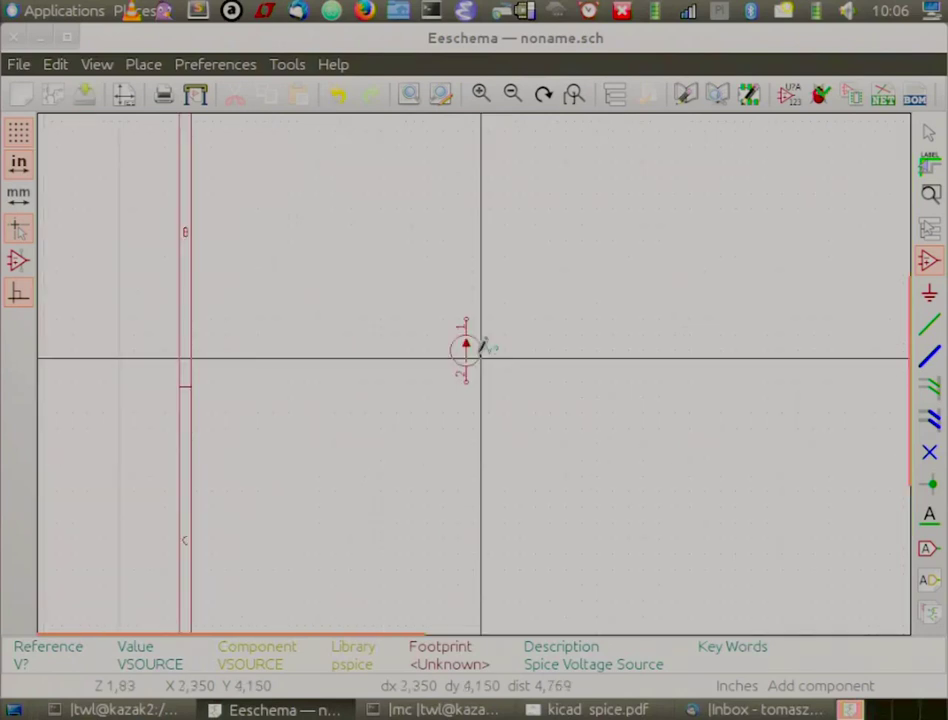
{"action": "left_click", "coordinate": [480, 349]}
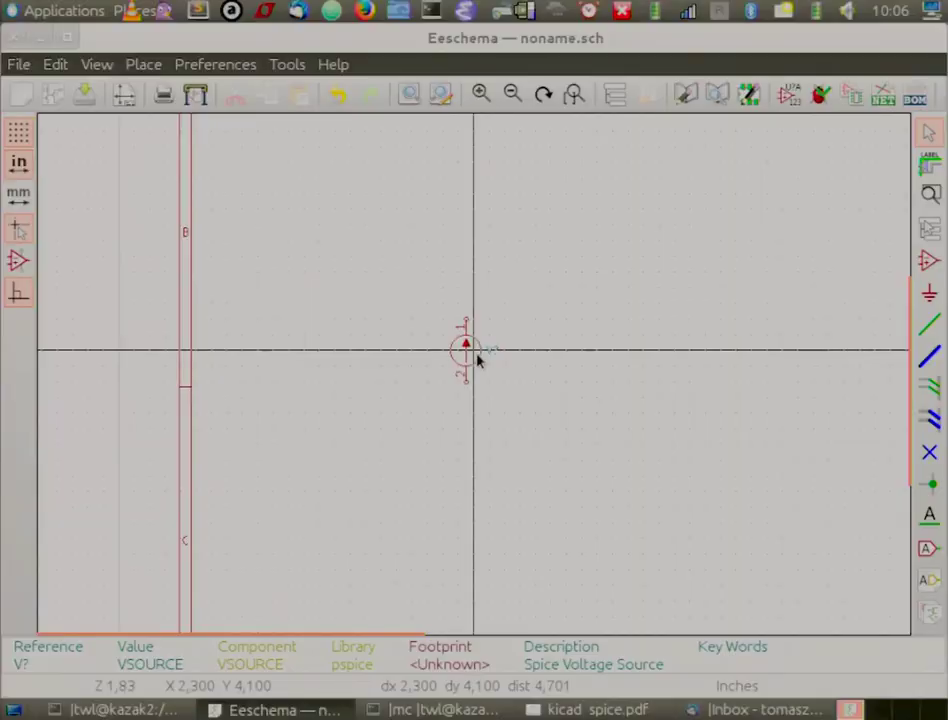
Give the voltage source a sinusoidal transient Spice model with amplitude 5 and frequency 1k.
{"action": "double_click", "coordinate": [477, 360]}
{"action": "left_click", "coordinate": [67, 590]}
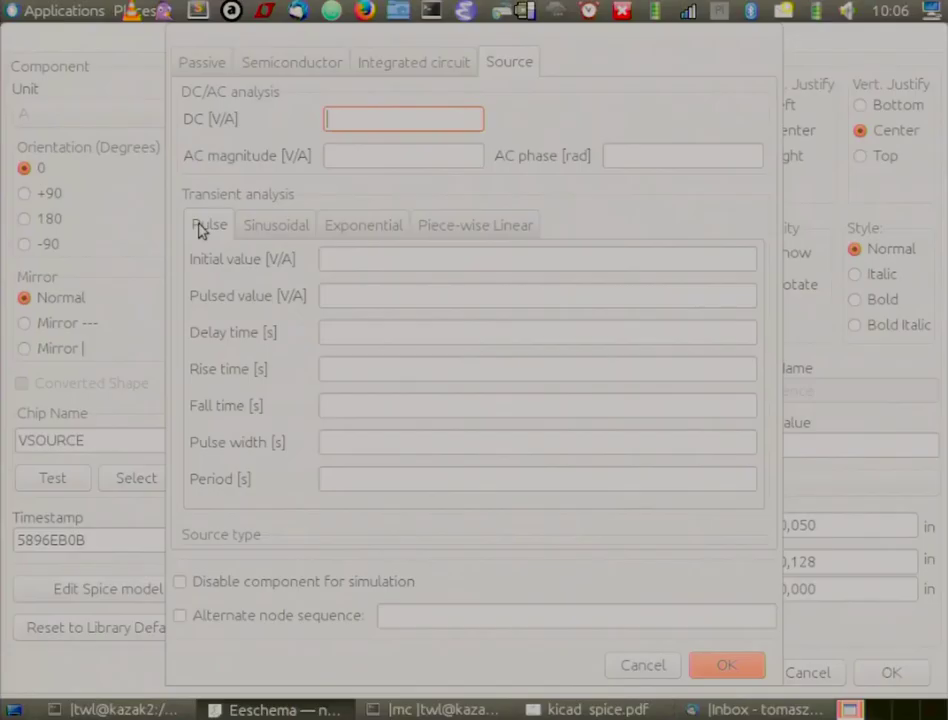
{"action": "left_click", "coordinate": [280, 227]}
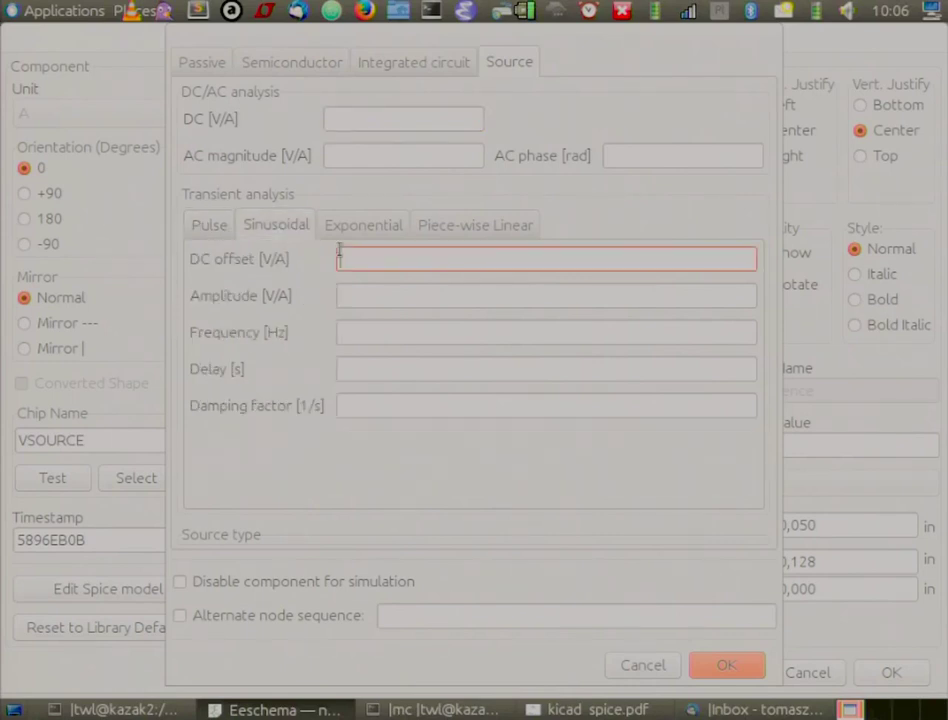
{"action": "left_click", "coordinate": [350, 289]}
{"action": "type", "text": "5"}
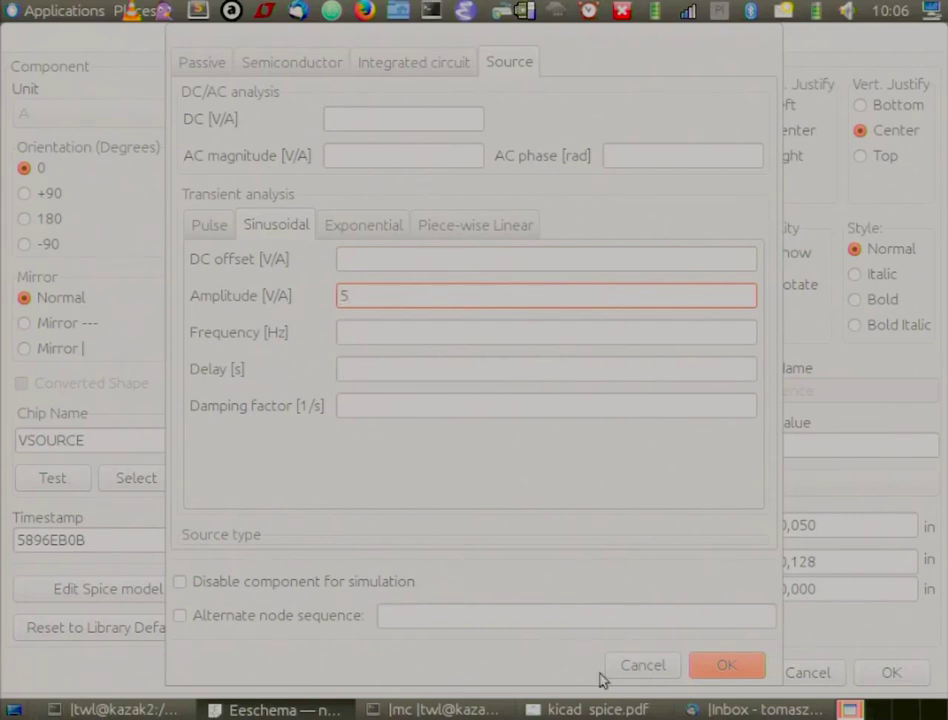
{"action": "left_click", "coordinate": [514, 331]}
{"action": "type", "text": "1k"}
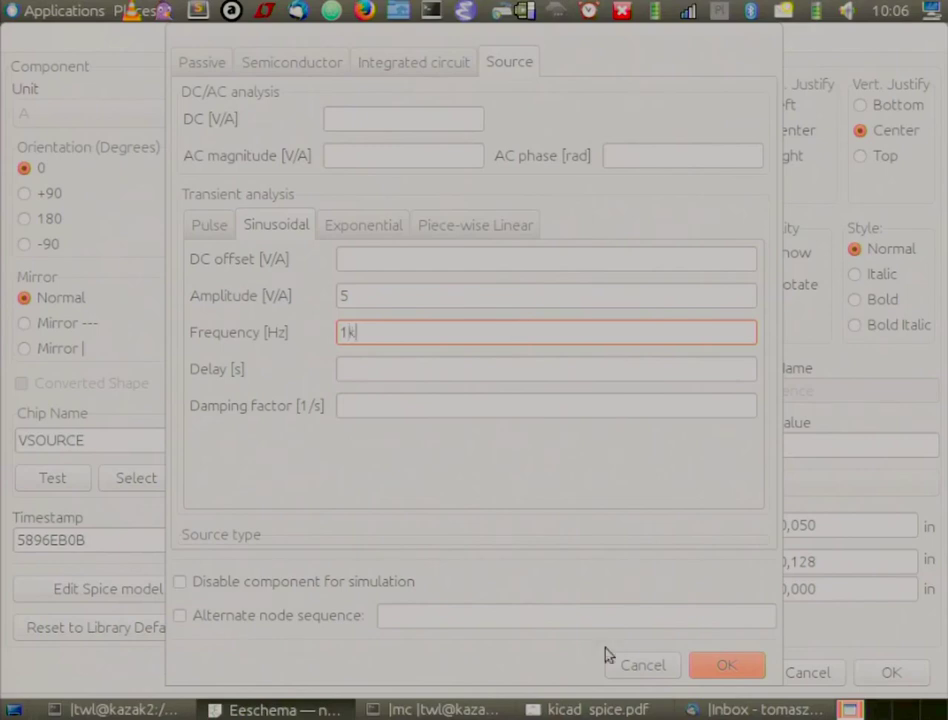
{"action": "left_click", "coordinate": [716, 668]}
{"action": "left_click", "coordinate": [473, 351]}
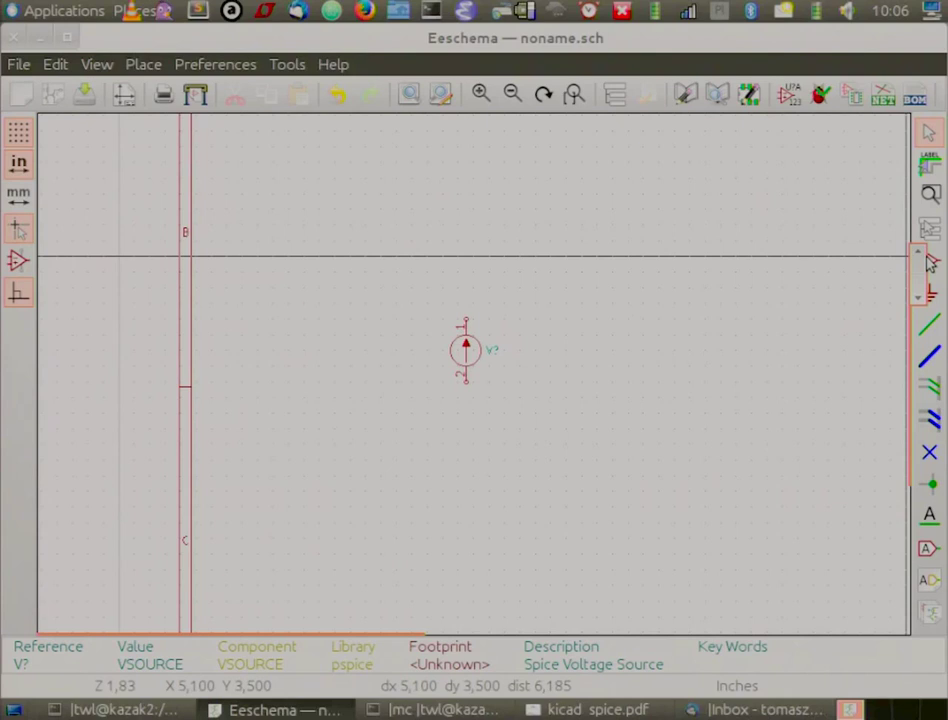
Add a resistor R from the device library, rotated horizontally, above and to the right of the voltage source.
{"action": "left_click", "coordinate": [930, 261]}
{"action": "left_click", "coordinate": [641, 268]}
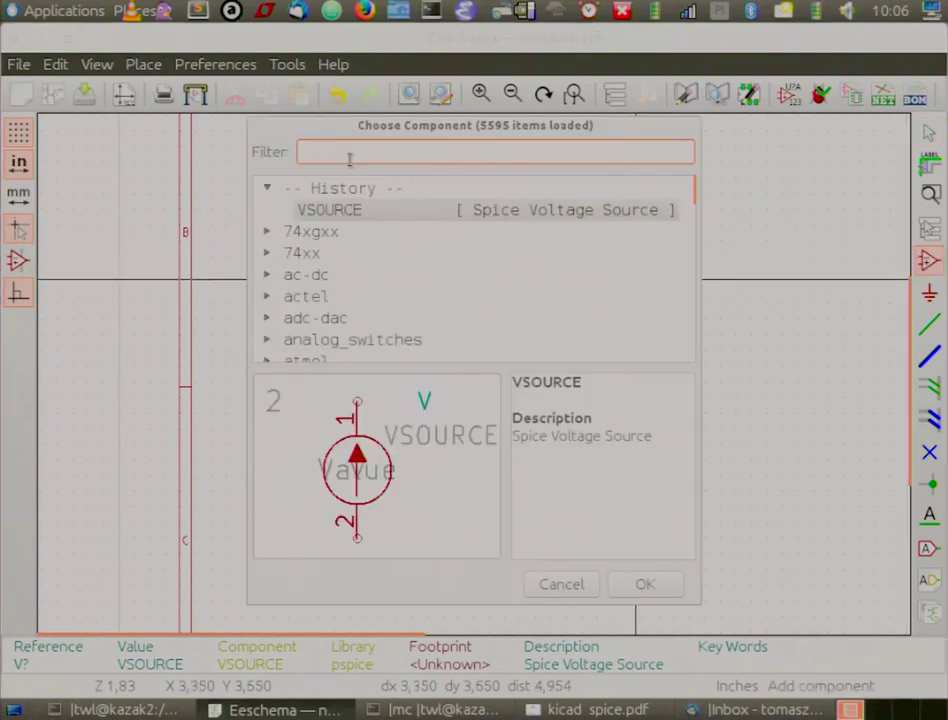
{"action": "type", "text": "r"}
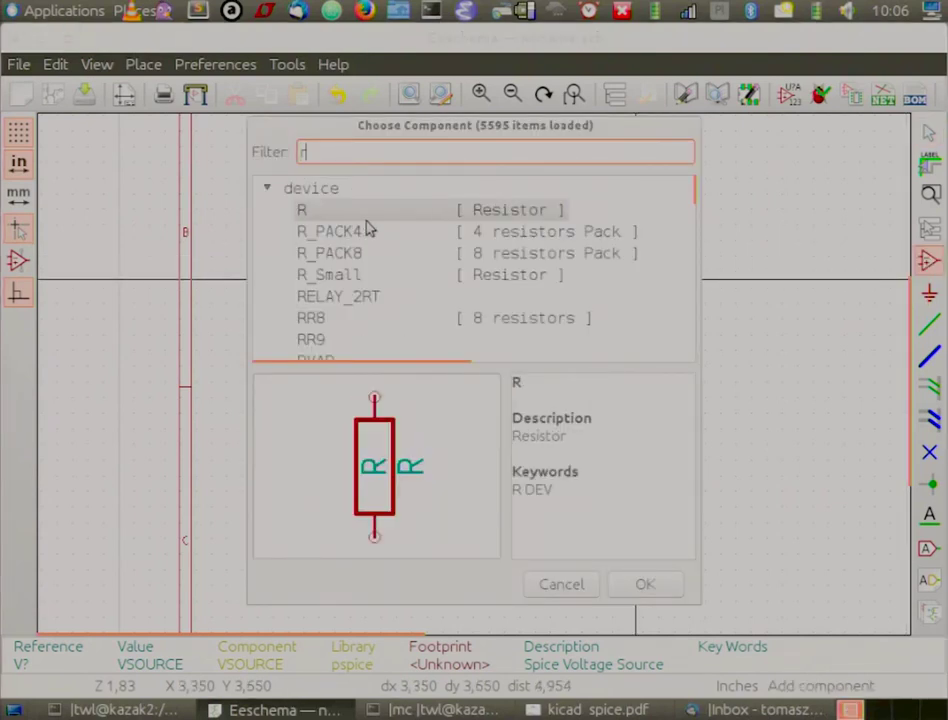
{"action": "left_click", "coordinate": [368, 212]}
{"action": "double_click", "coordinate": [368, 212]}
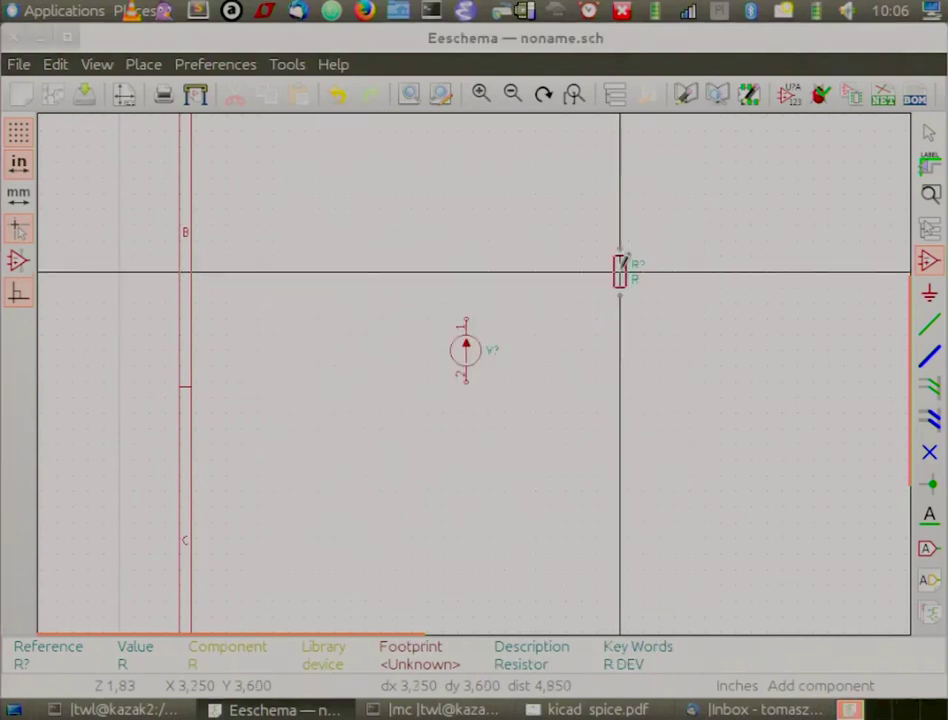
{"action": "key", "text": "r"}
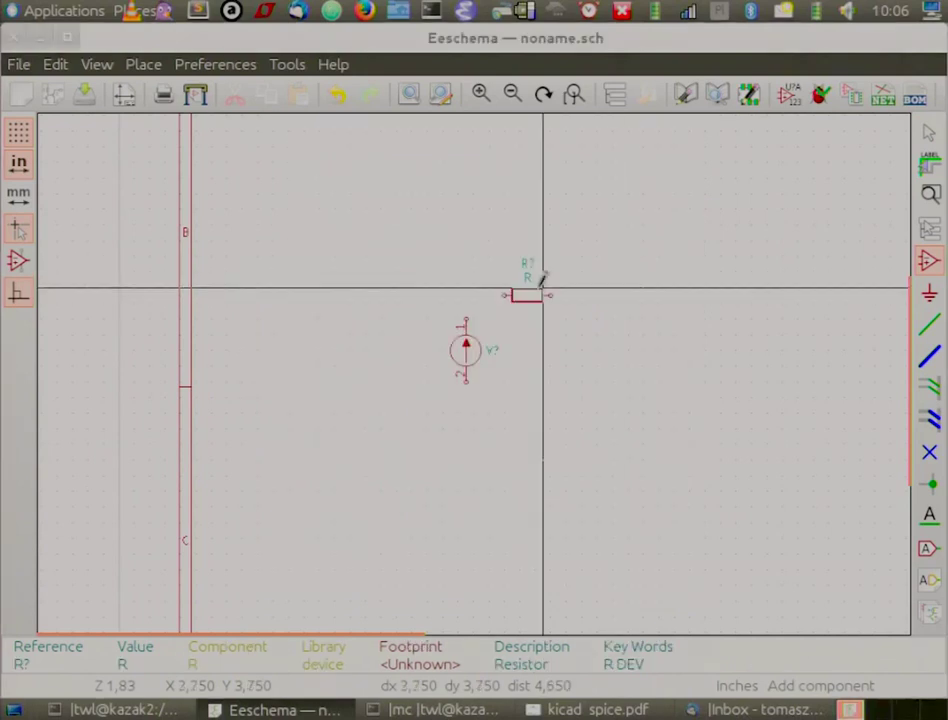
{"action": "left_click", "coordinate": [543, 288]}
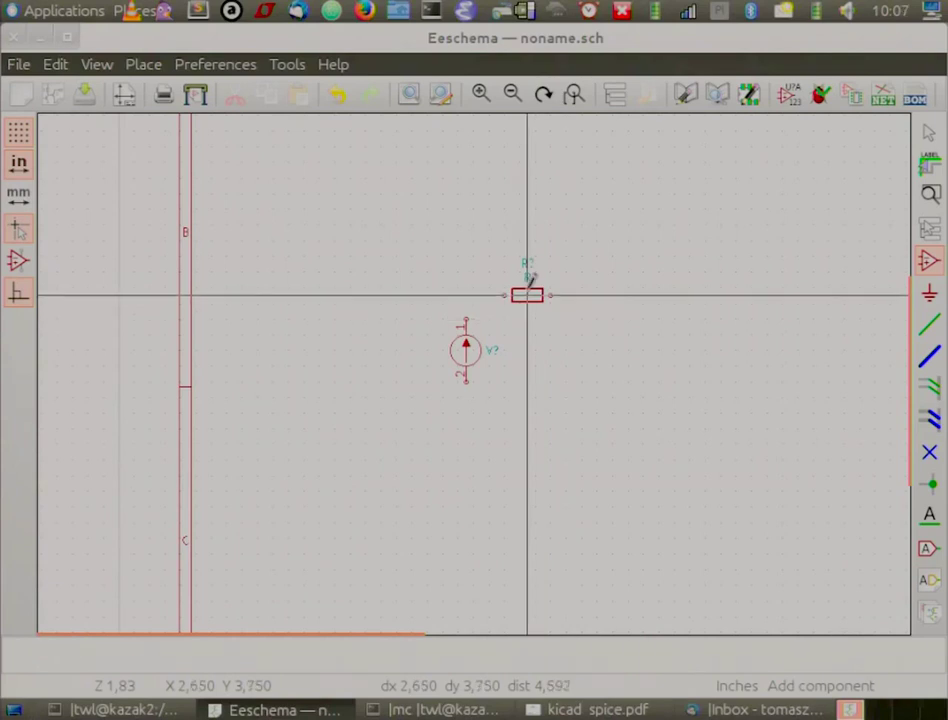
Copy the horizontal resistor, rotate the copy to vertical and place it to the right of the voltage source.
{"action": "key", "text": "c"}
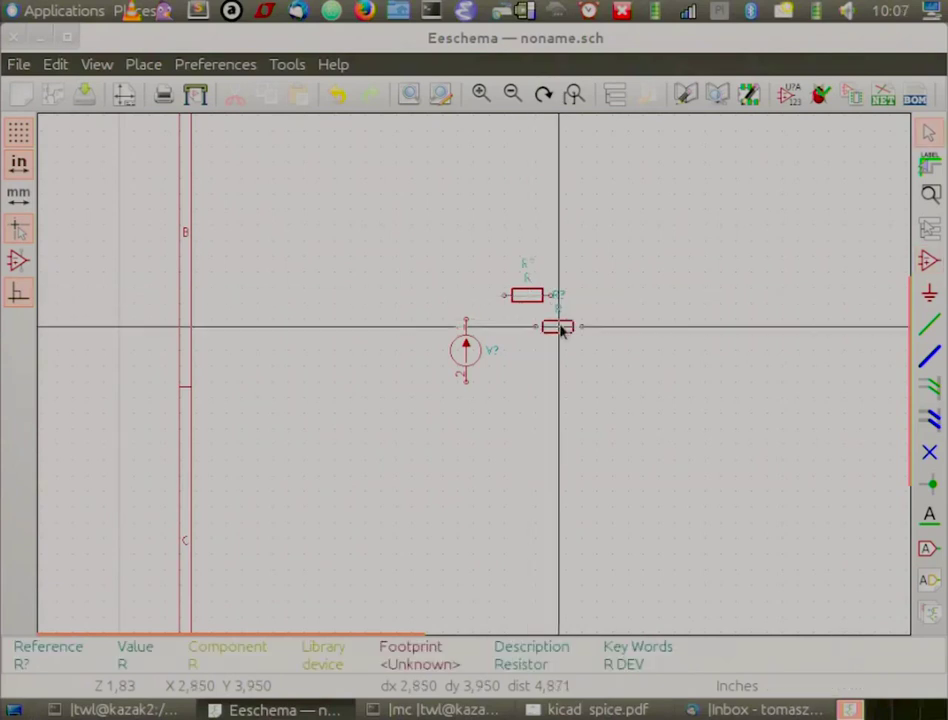
{"action": "key", "text": "r"}
{"action": "left_click", "coordinate": [633, 346]}
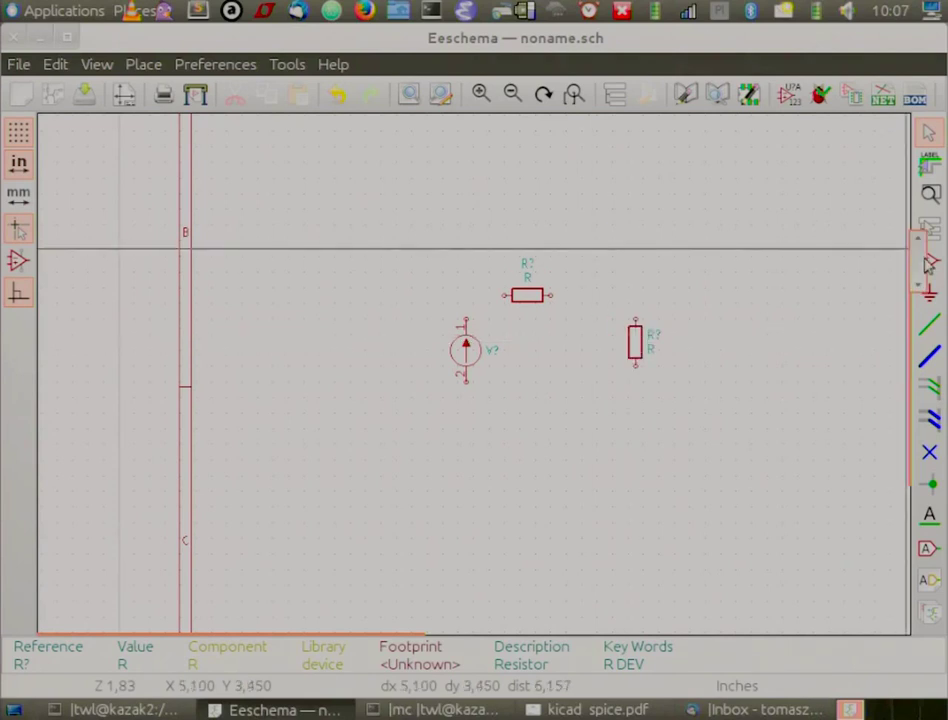
Add a diode D just right of the horizontal resistor, in line with it and with its cathode facing right.
{"action": "left_click", "coordinate": [929, 261]}
{"action": "left_click", "coordinate": [736, 232]}
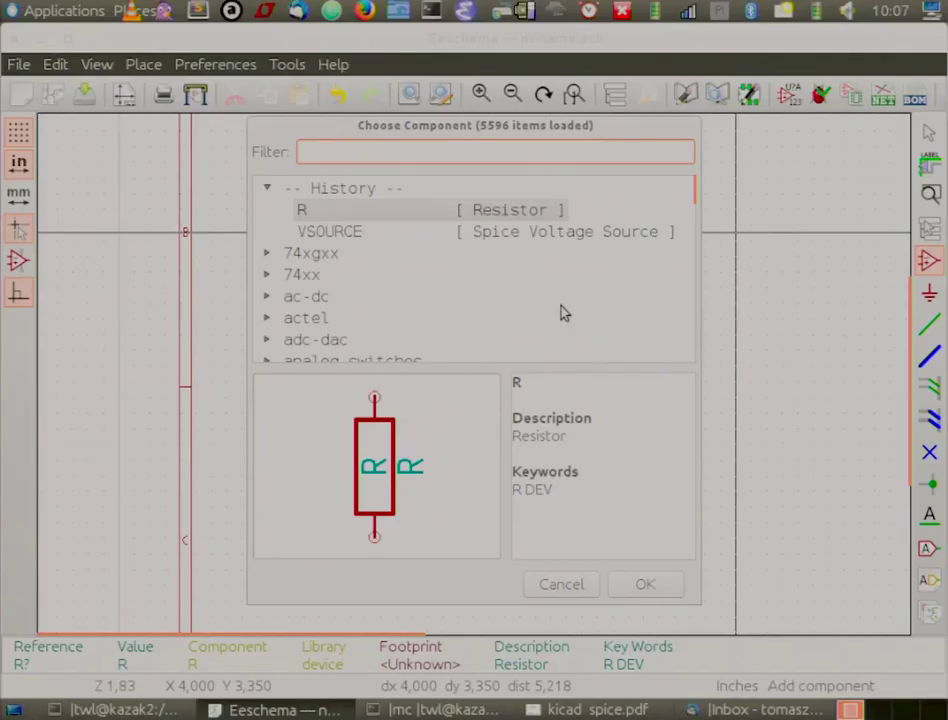
{"action": "type", "text": "d"}
{"action": "key", "text": "Return"}
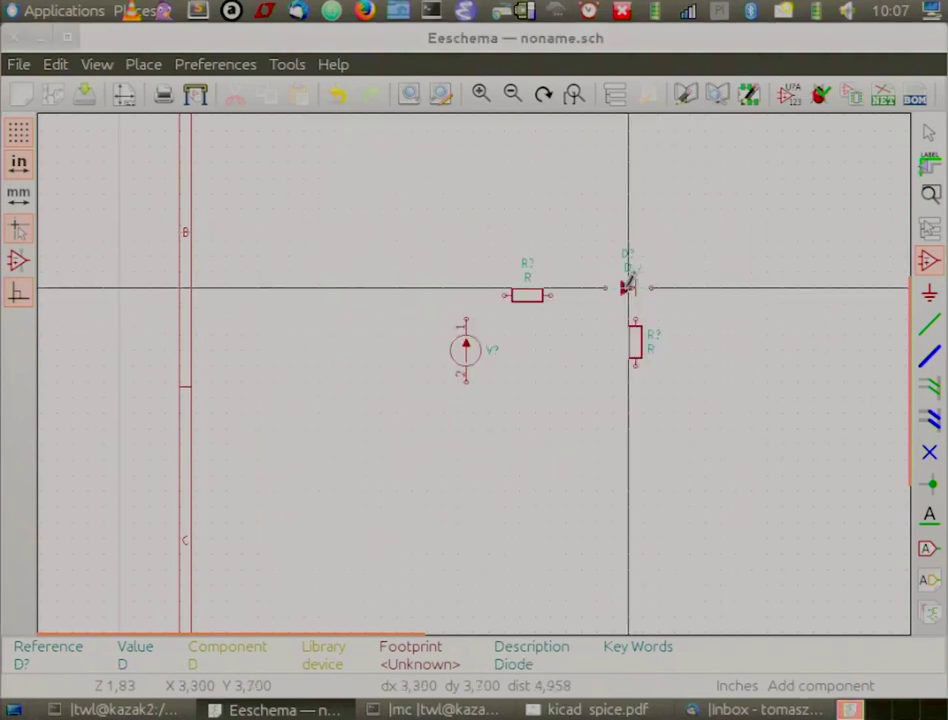
{"action": "left_click", "coordinate": [589, 295]}
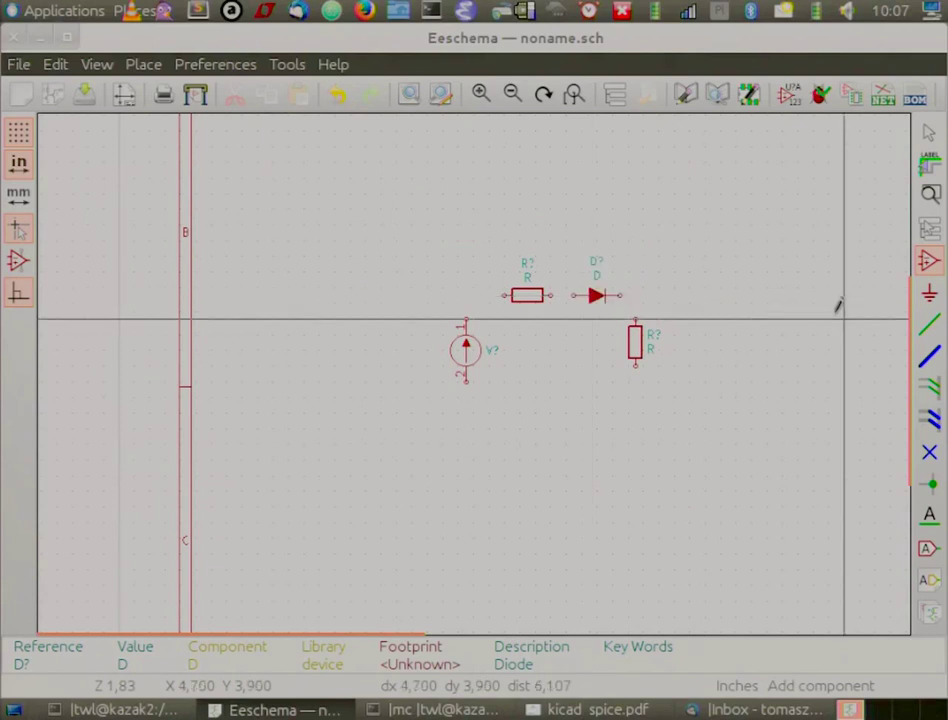
Add an unpolarized capacitor C to the right of the vertical resistor, level with it.
{"action": "left_click", "coordinate": [776, 330]}
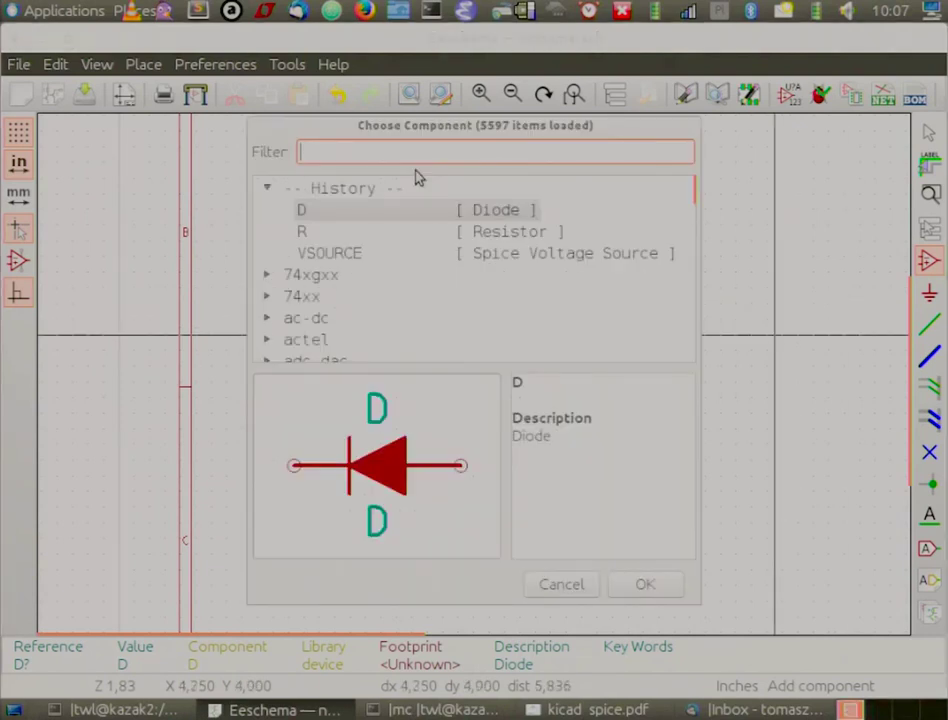
{"action": "type", "text": "c"}
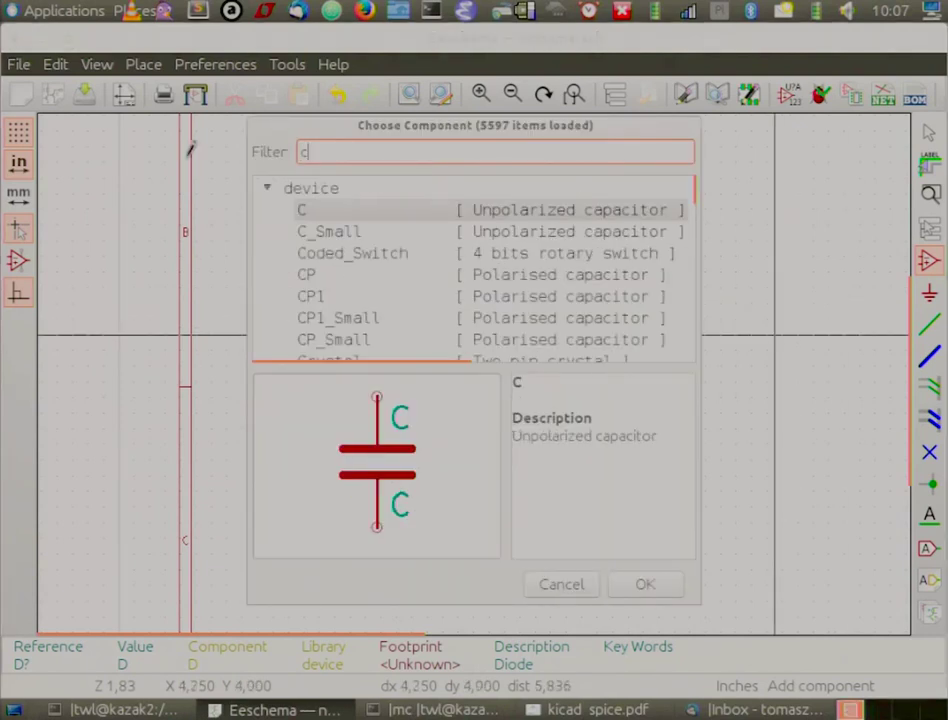
{"action": "double_click", "coordinate": [355, 222]}
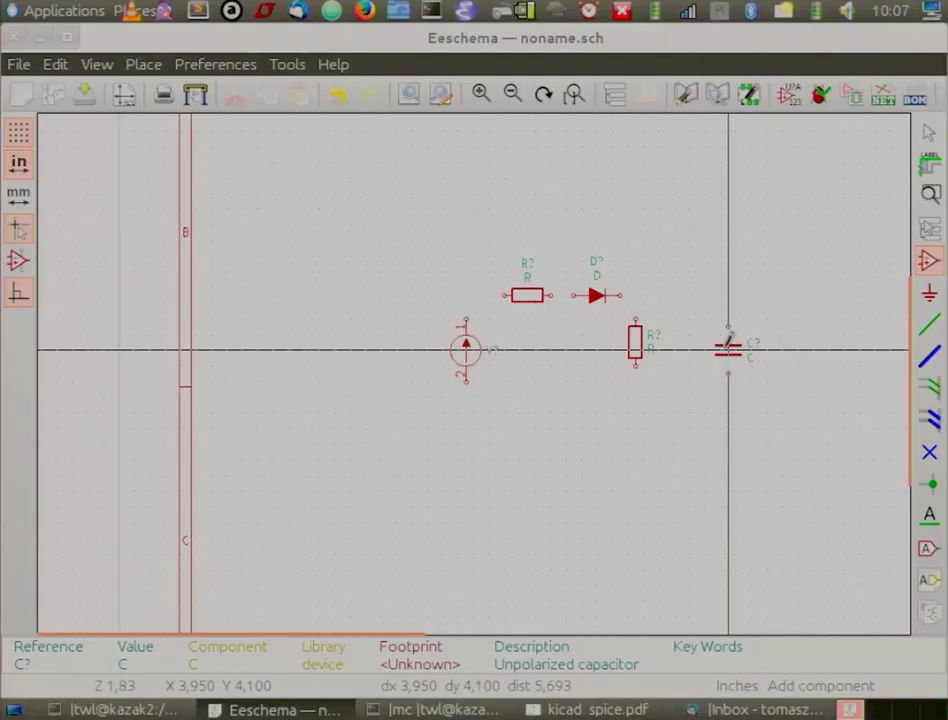
{"action": "left_click", "coordinate": [697, 343]}
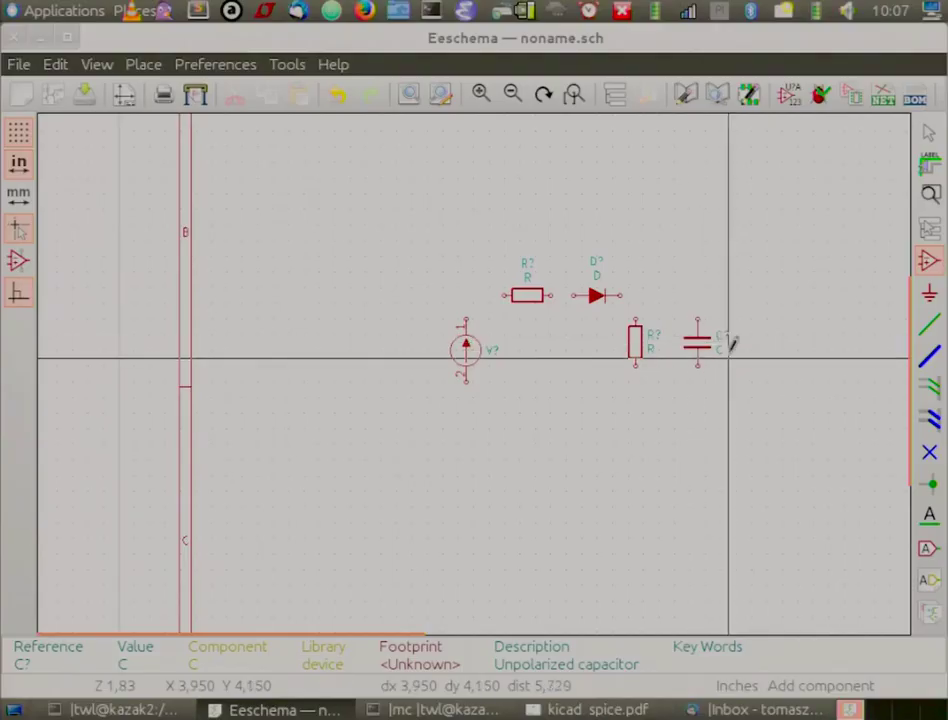
{"action": "key", "text": "Escape"}
Set the capacitor's value to 100n.
{"action": "double_click", "coordinate": [716, 353]}
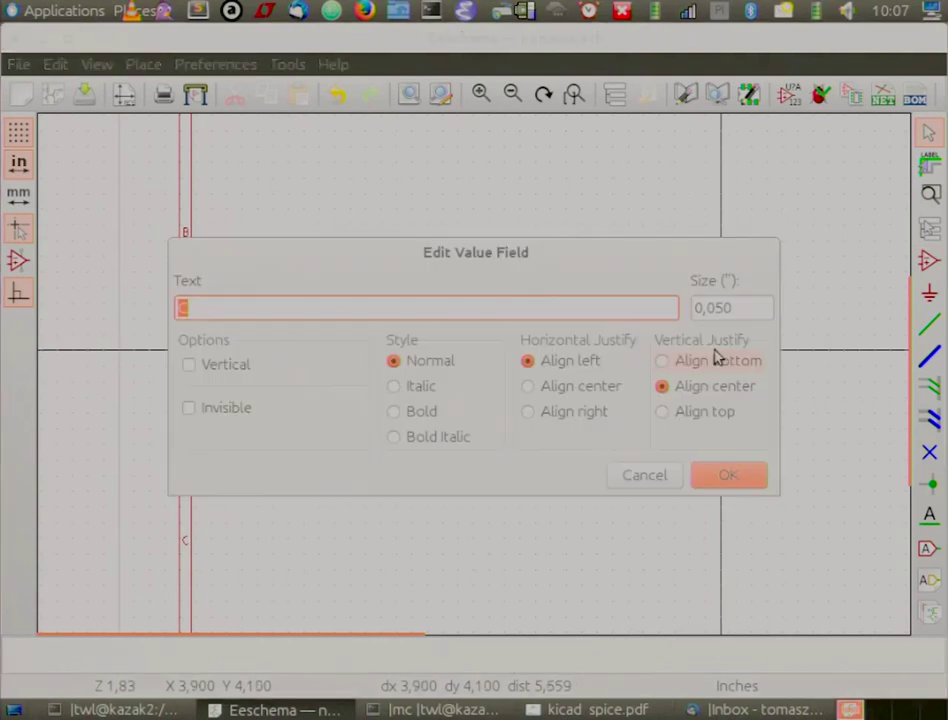
{"action": "type", "text": "100n"}
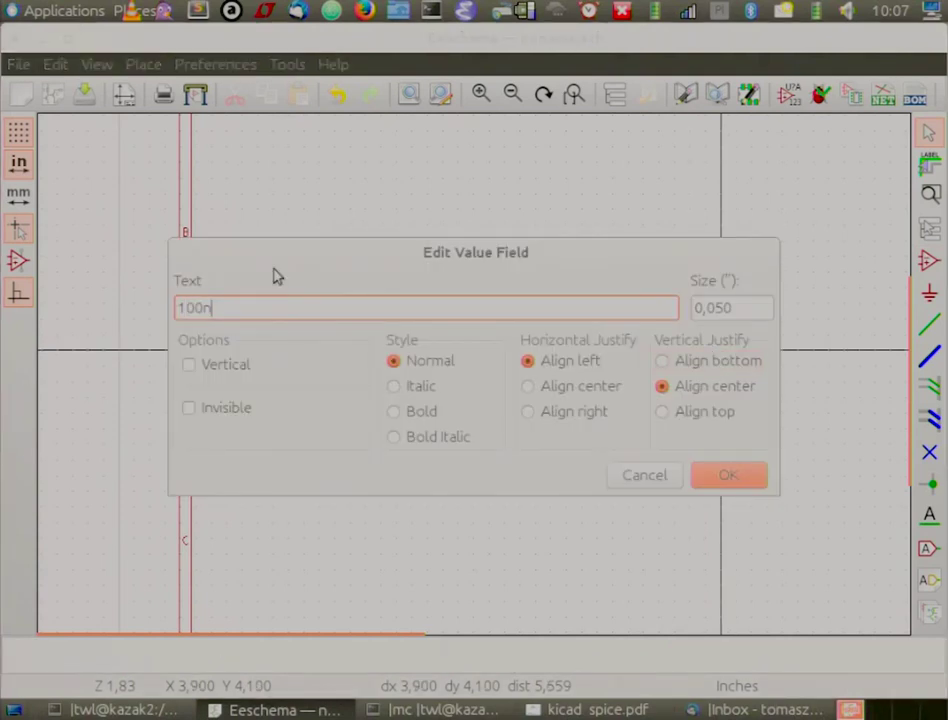
{"action": "left_click", "coordinate": [728, 478]}
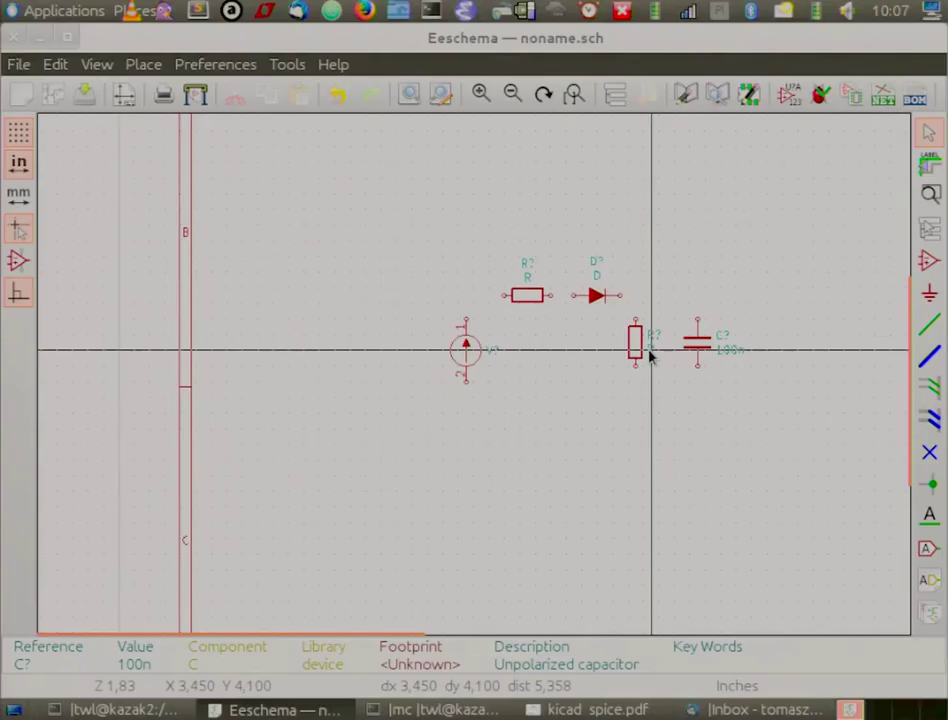
Set the vertical resistor's value to 10k and the horizontal resistor's value to 1k.
{"action": "key", "text": "v"}
{"action": "type", "text": "10k"}
{"action": "key", "text": "Return"}
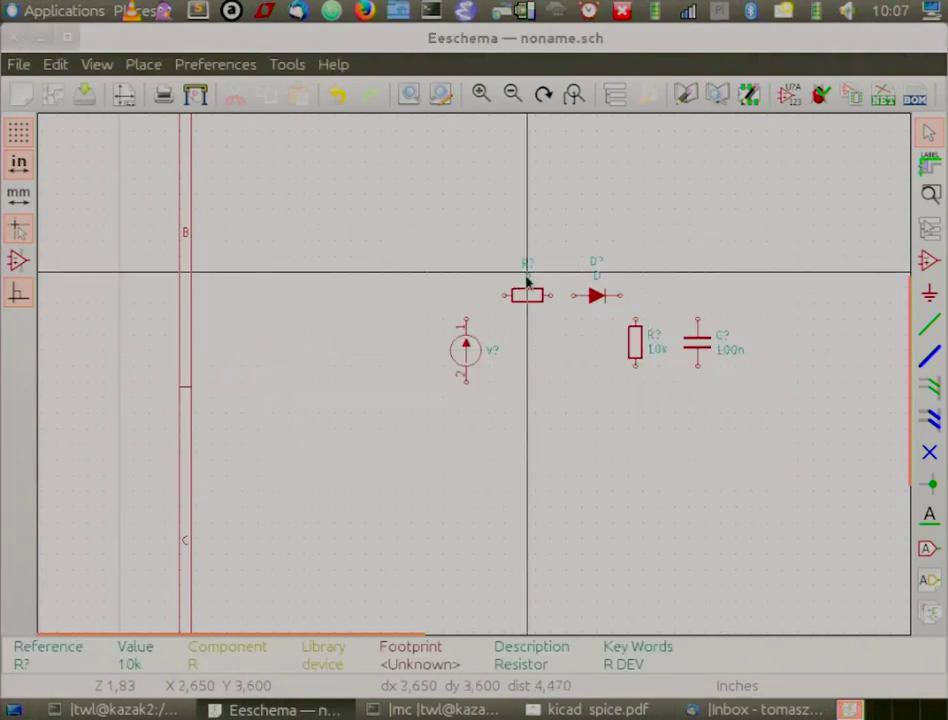
{"action": "key", "text": "v"}
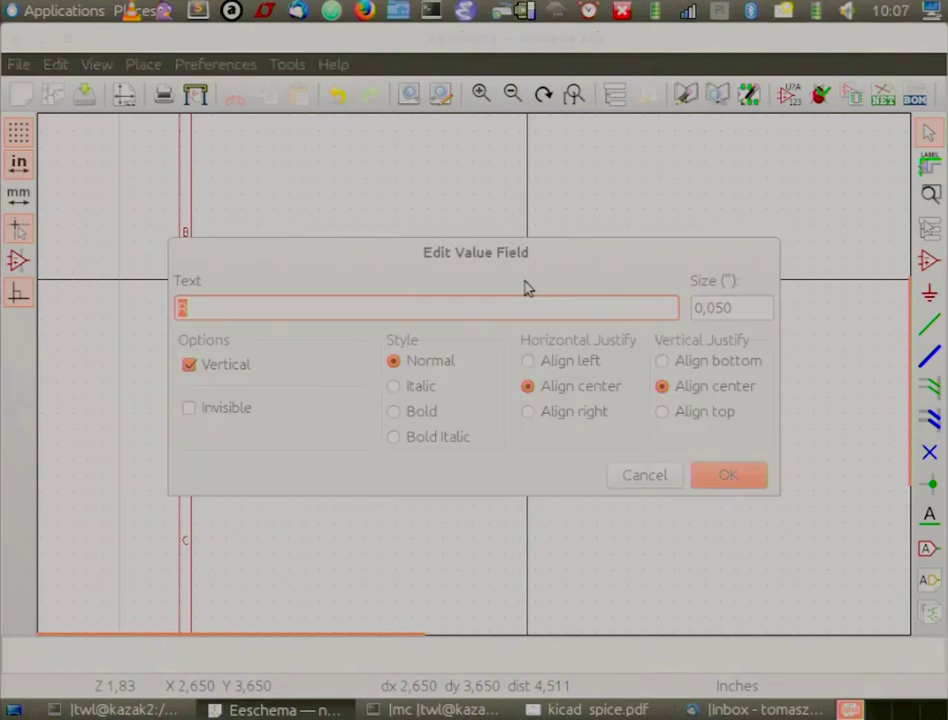
{"action": "type", "text": "1k"}
{"action": "key", "text": "Return"}
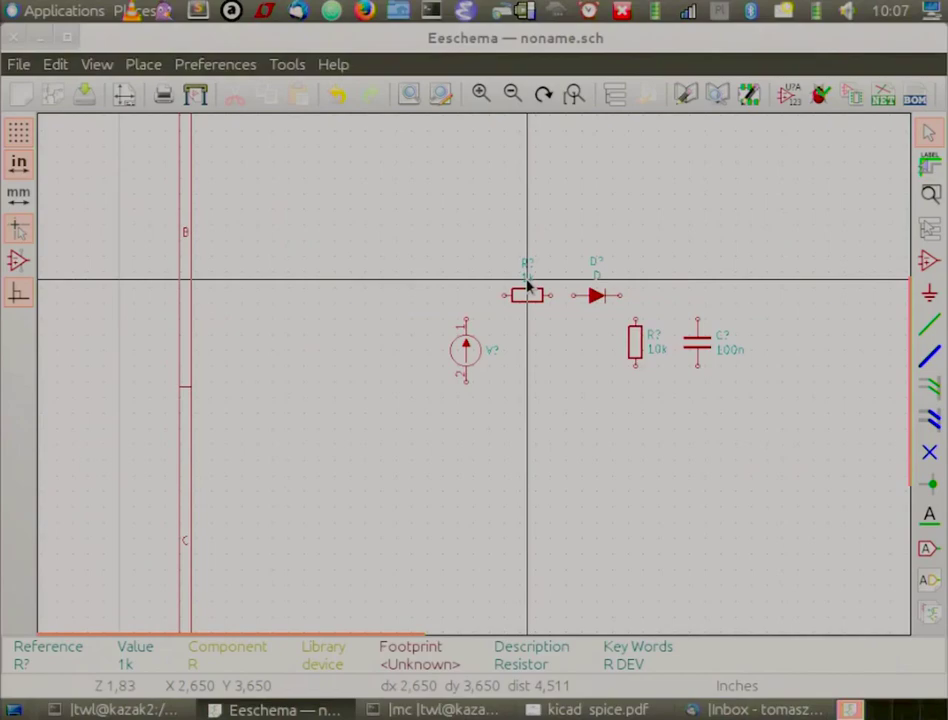
Wire the source's upper pin through the 1k resistor and the diode to the upper pins of the 10k resistor and the capacitor.
{"action": "left_click", "coordinate": [527, 285]}
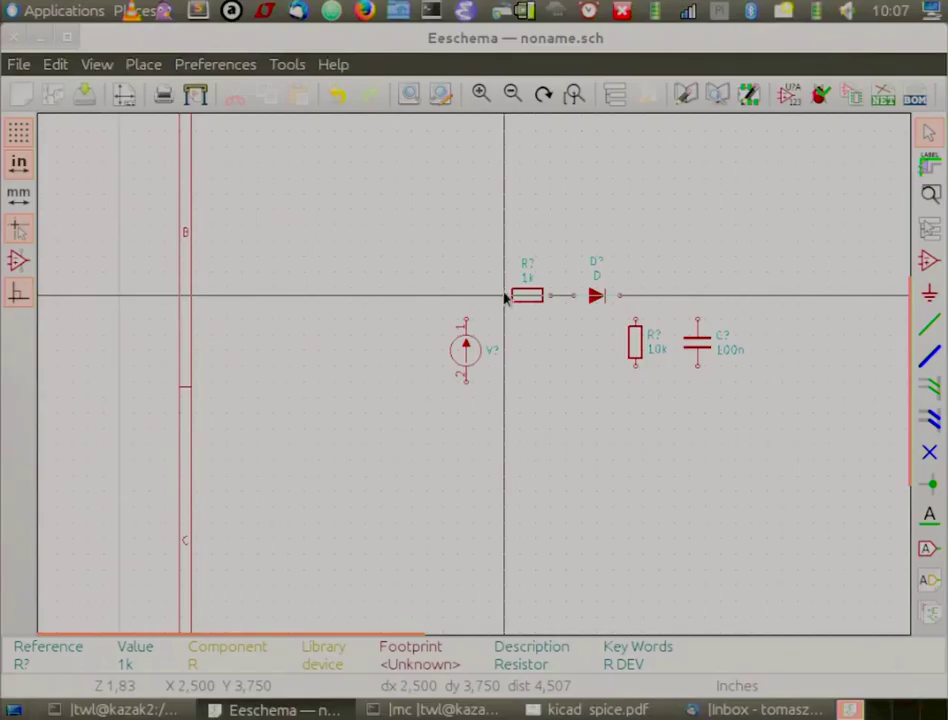
{"action": "key", "text": "w"}
{"action": "left_click", "coordinate": [466, 305]}
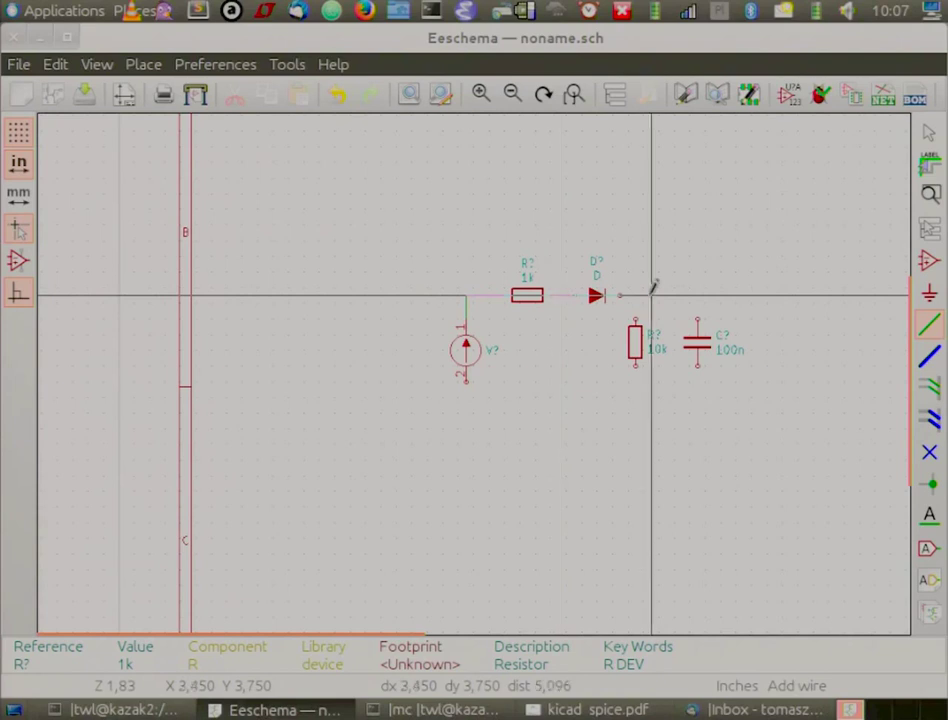
{"action": "double_click", "coordinate": [705, 296]}
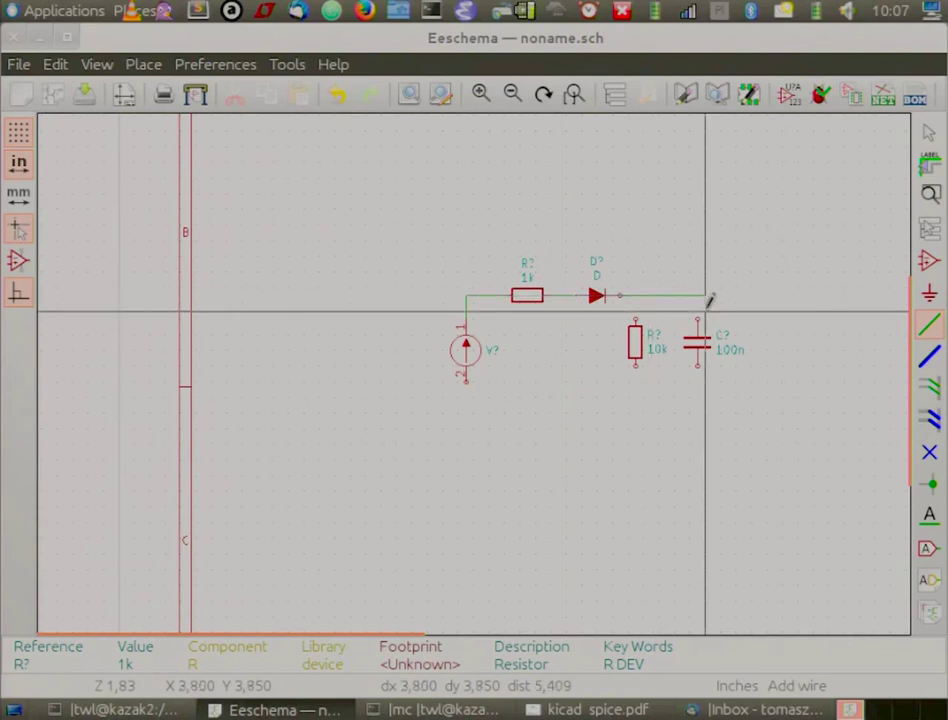
{"action": "left_click", "coordinate": [642, 290]}
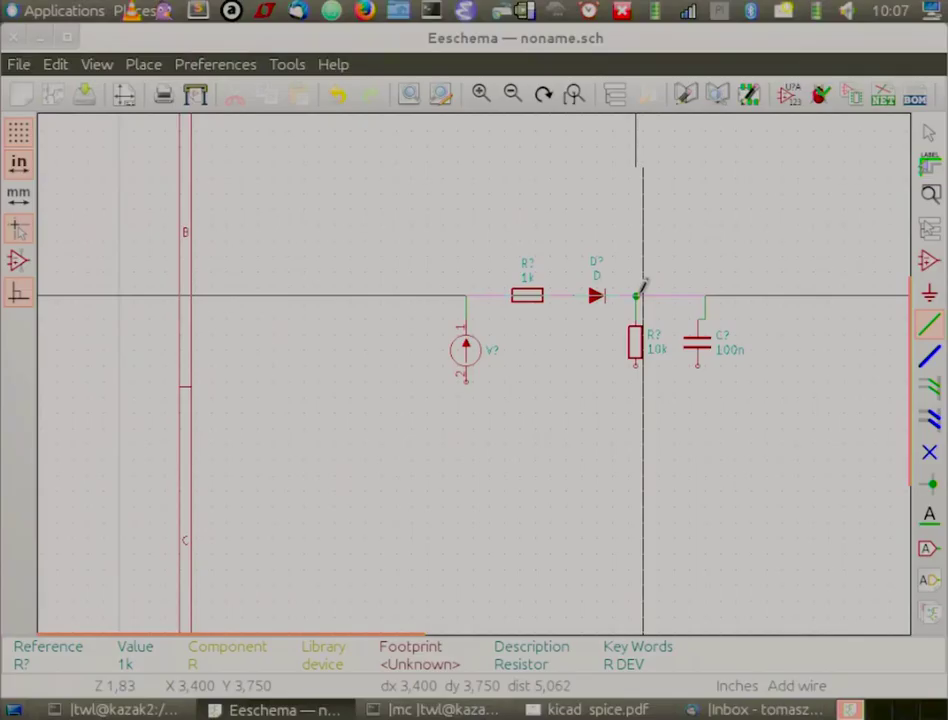
Wire the capacitor's lower pin to the source's lower pin and connect the 10k resistor's lower pin to that wire.
{"action": "left_click", "coordinate": [698, 376]}
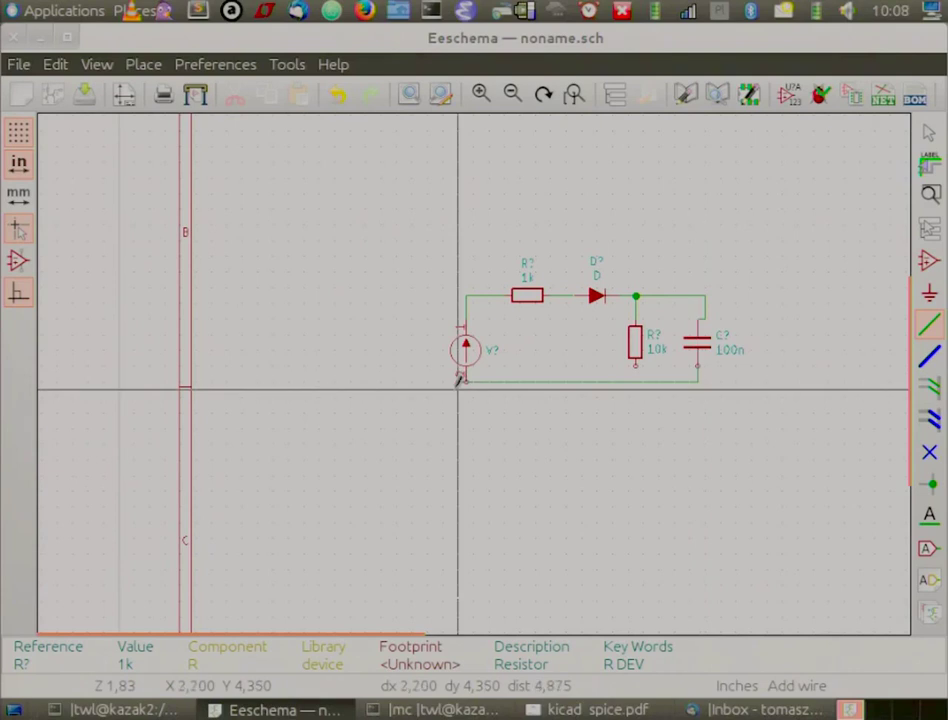
{"action": "left_click", "coordinate": [466, 380]}
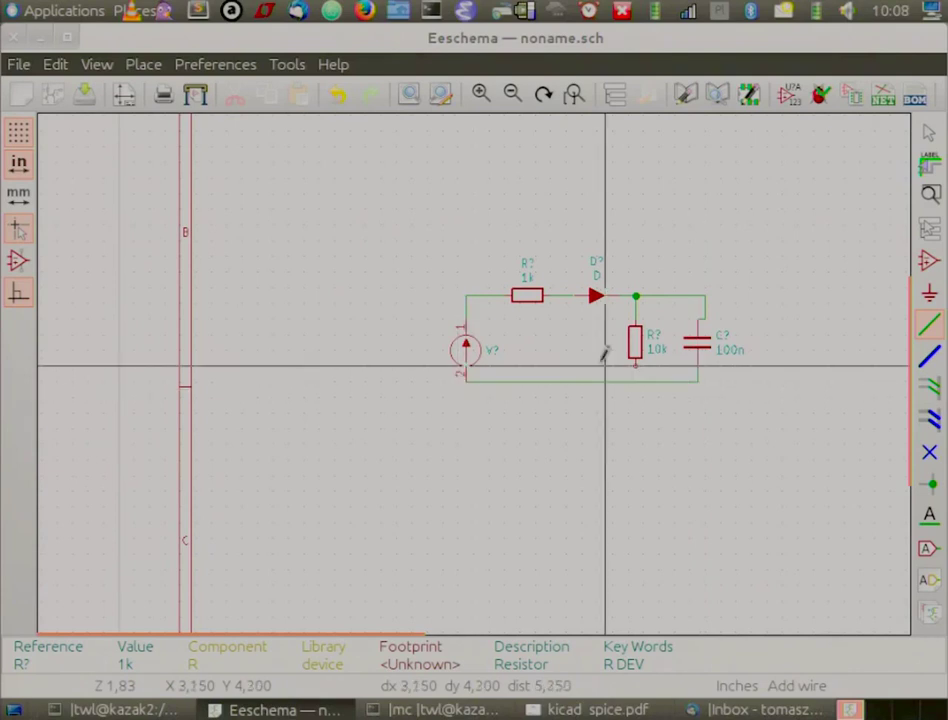
{"action": "left_click", "coordinate": [636, 381]}
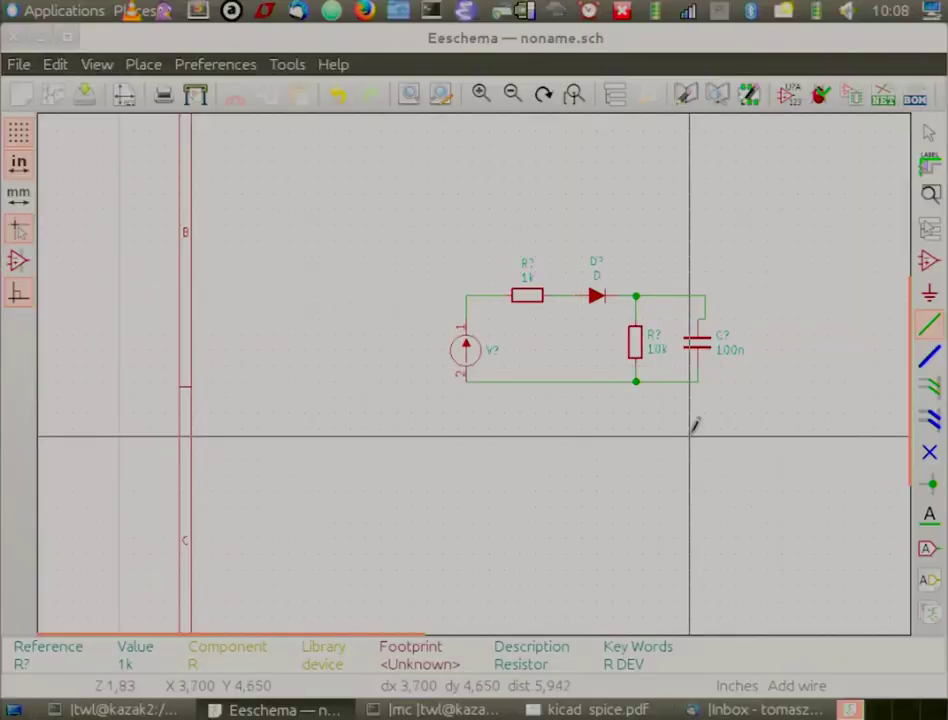
{"action": "key", "text": "Escape"}
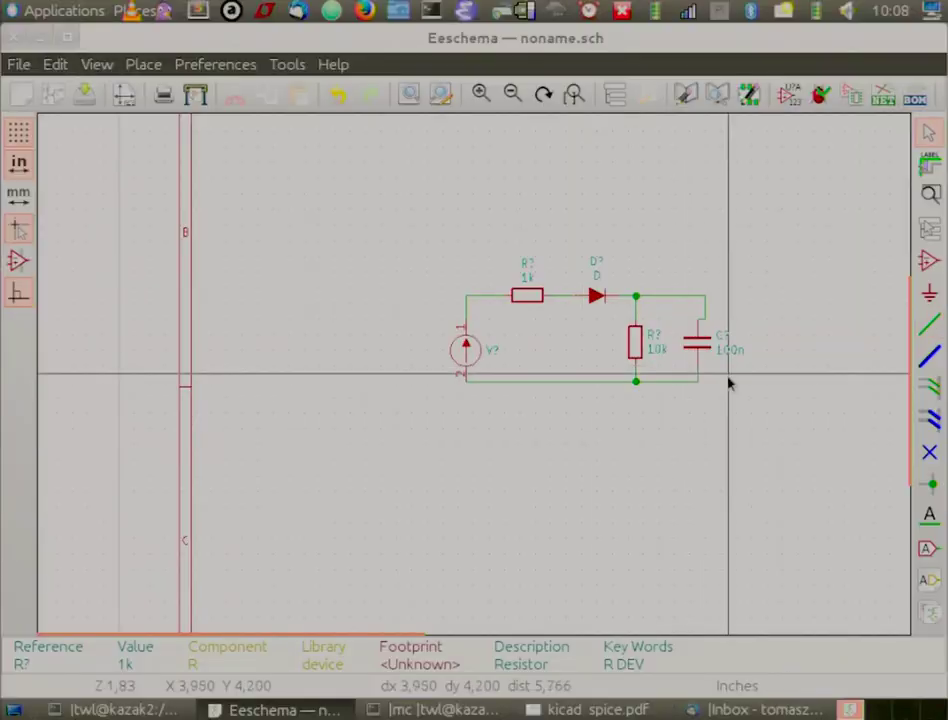
Add a GND power symbol directly below the voltage source.
{"action": "left_click", "coordinate": [928, 295]}
{"action": "left_click", "coordinate": [465, 396]}
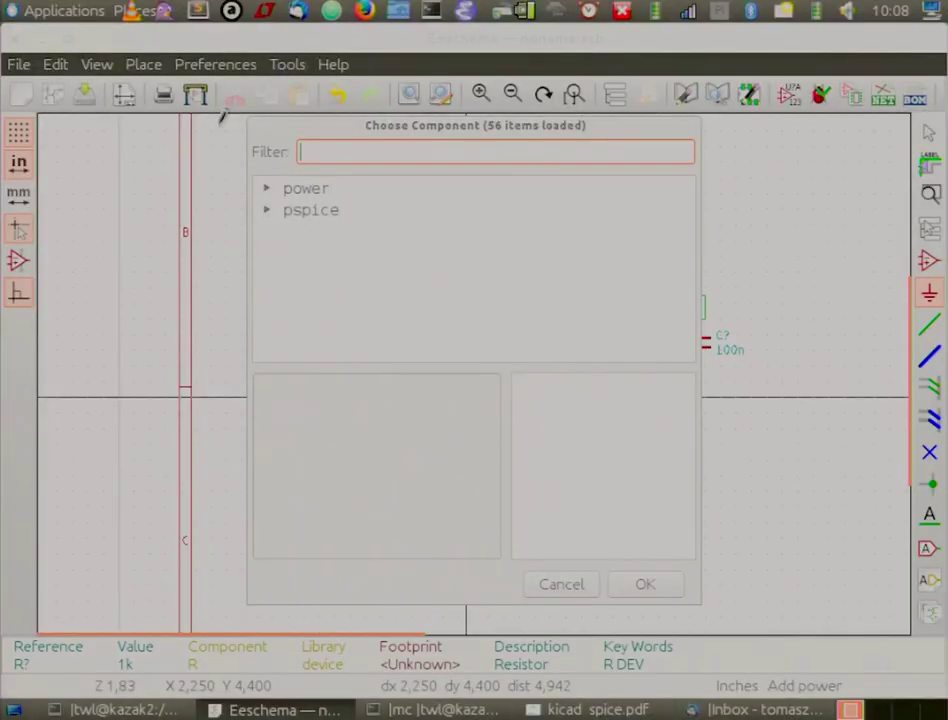
{"action": "left_click", "coordinate": [268, 189]}
{"action": "scroll", "coordinate": [333, 257], "scroll_direction": "down", "scroll_amount": 3}
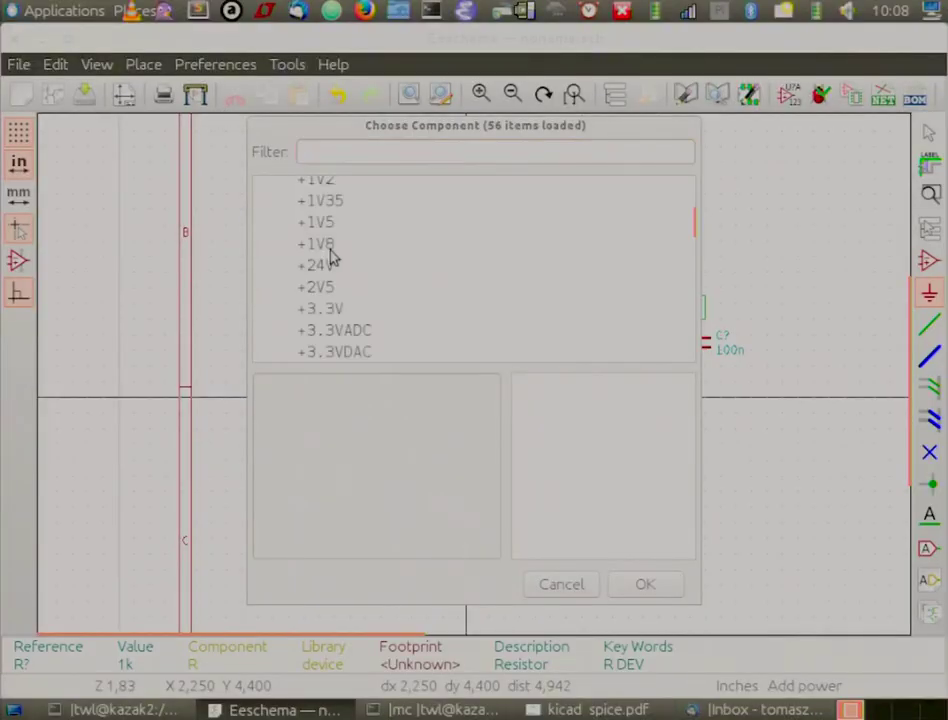
{"action": "left_click", "coordinate": [364, 150]}
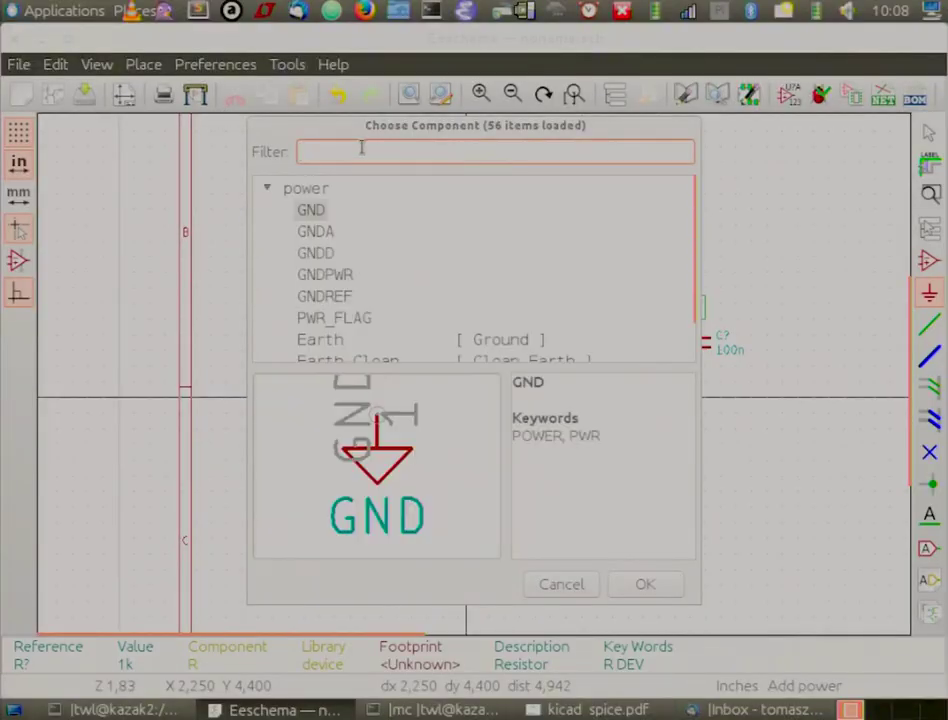
{"action": "type", "text": "gnd"}
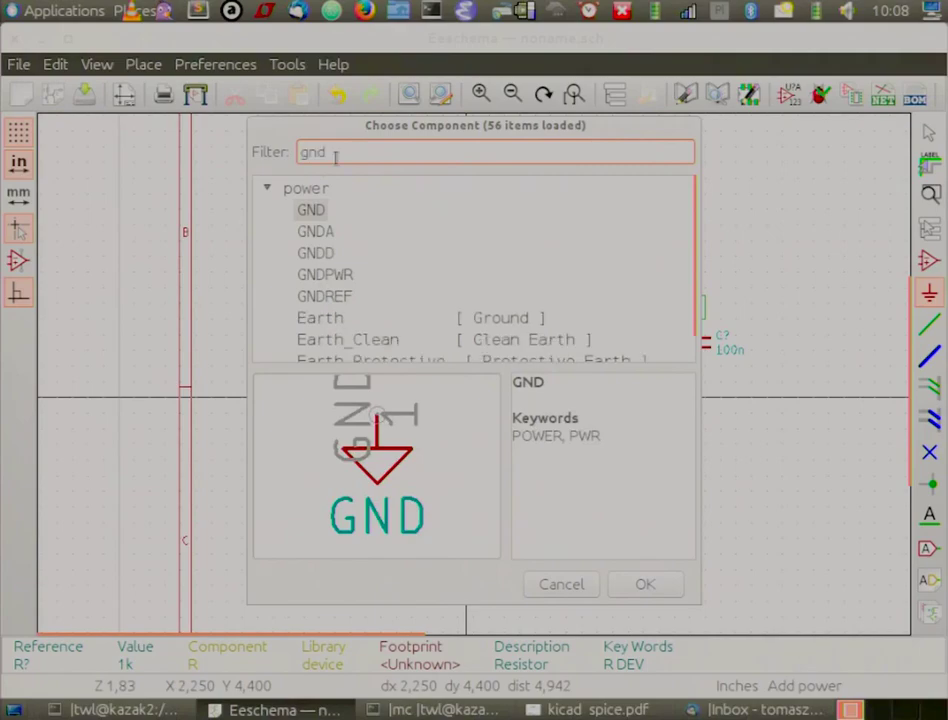
{"action": "double_click", "coordinate": [312, 209]}
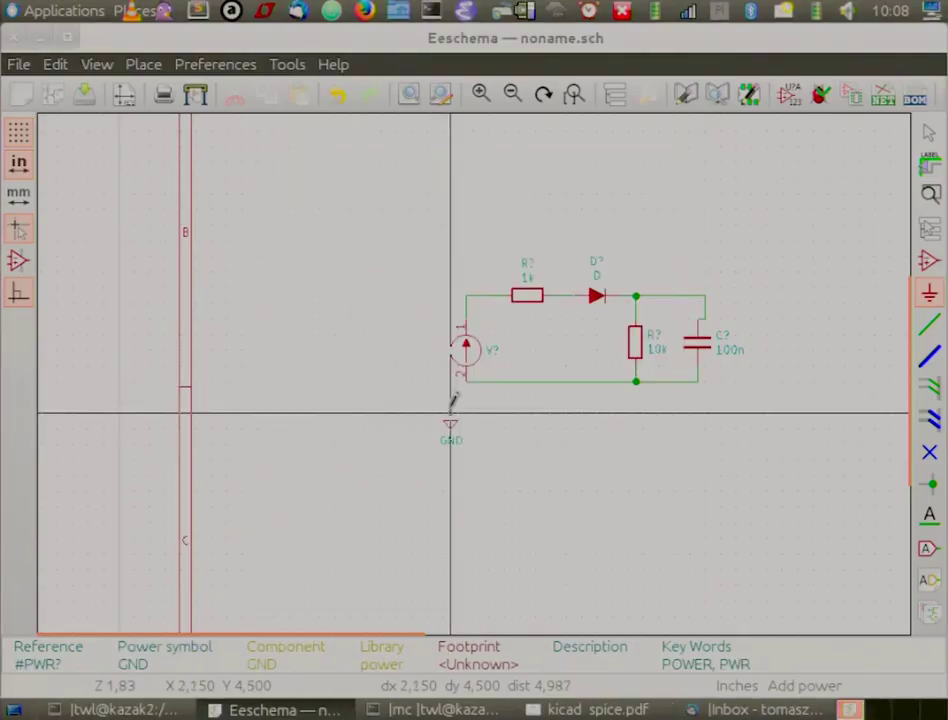
{"action": "left_click", "coordinate": [466, 404]}
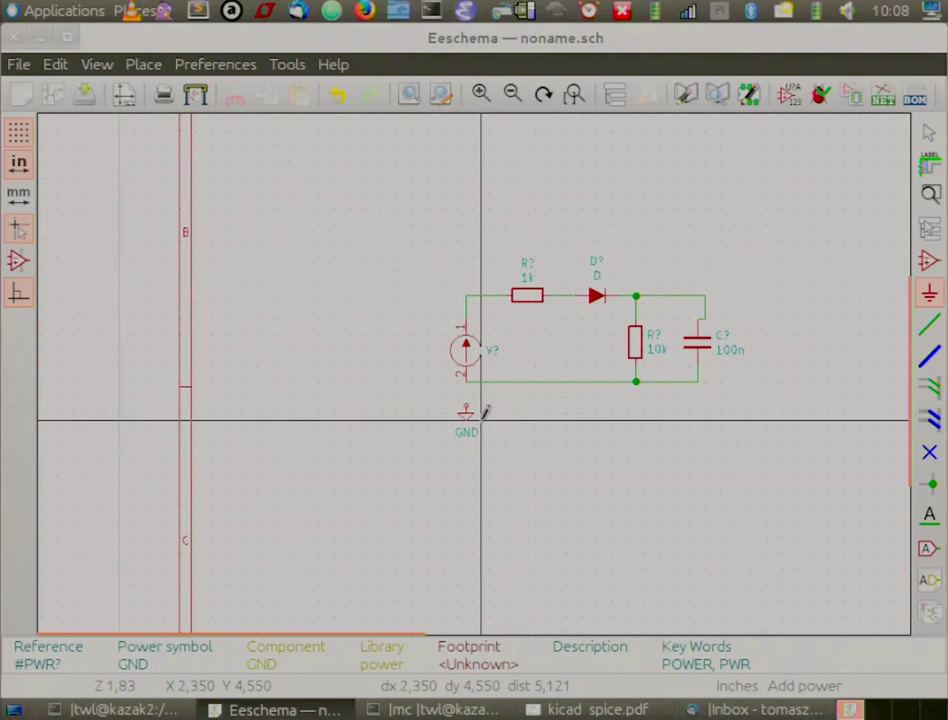
{"action": "key", "text": "Escape"}
Wire the GND symbol to the source's lower pin and add a junction where it meets the bottom wire.
{"action": "key", "text": "w"}
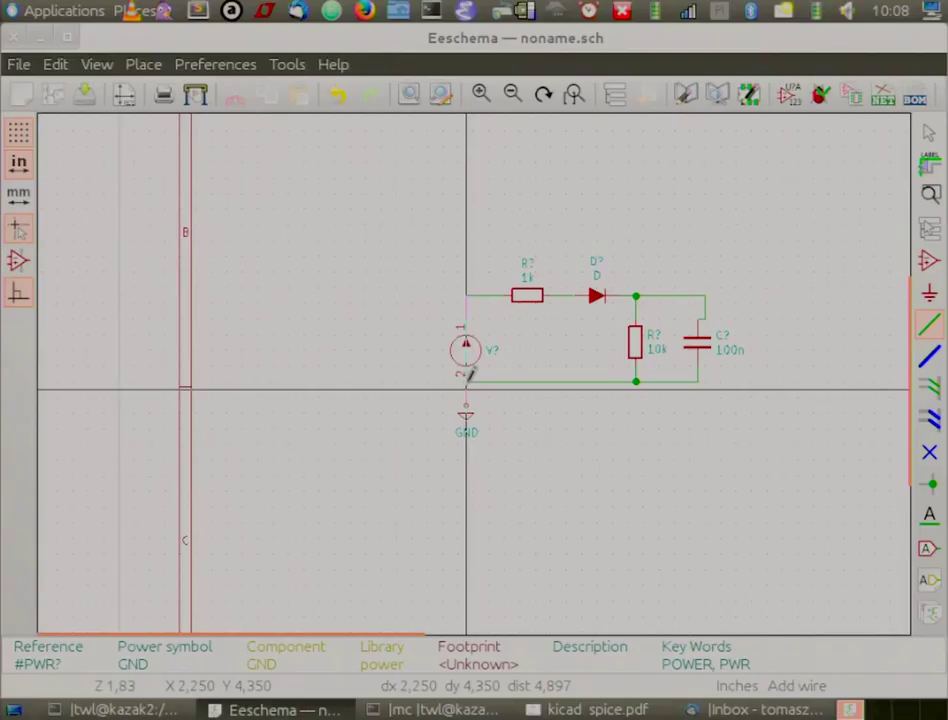
{"action": "left_click", "coordinate": [466, 380]}
{"action": "key", "text": "Escape"}
{"action": "scroll", "coordinate": [540, 378], "scroll_direction": "up", "scroll_amount": 3}
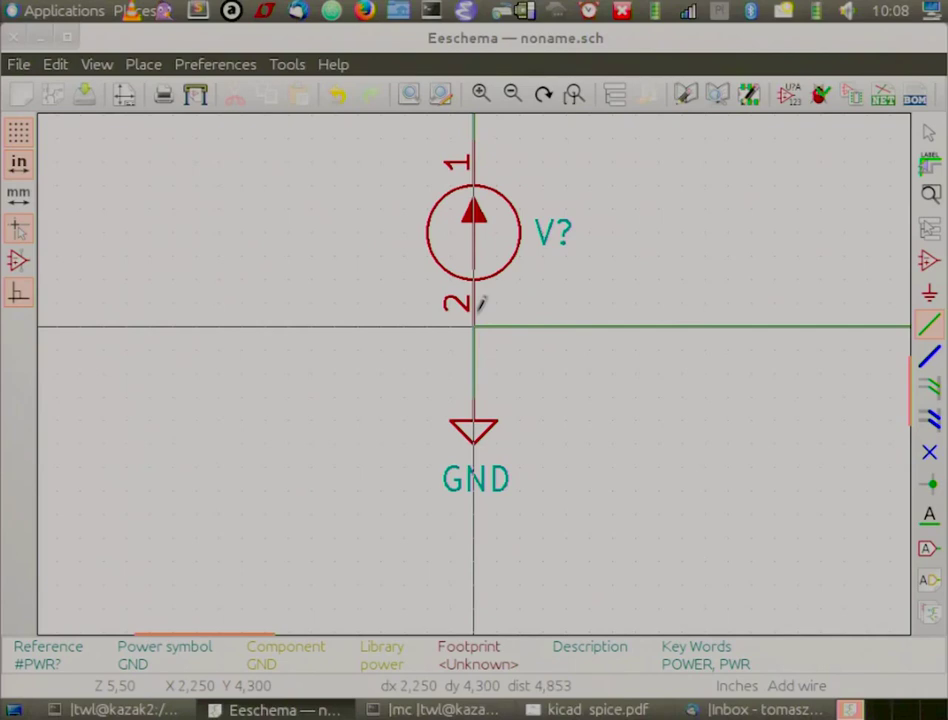
{"action": "key", "text": "j"}
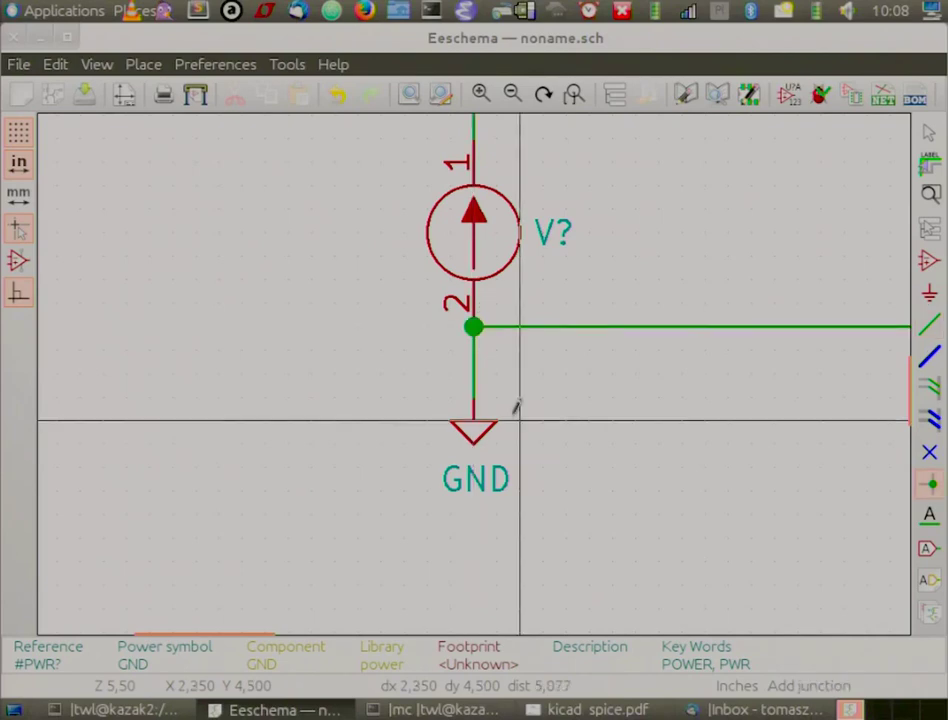
{"action": "scroll", "coordinate": [516, 405], "scroll_direction": "down", "scroll_amount": 4}
{"action": "key", "text": "Escape"}
Annotate the unannotated components across the entire schematic, sorted by X position and using the first free number.
{"action": "left_click", "coordinate": [288, 64]}
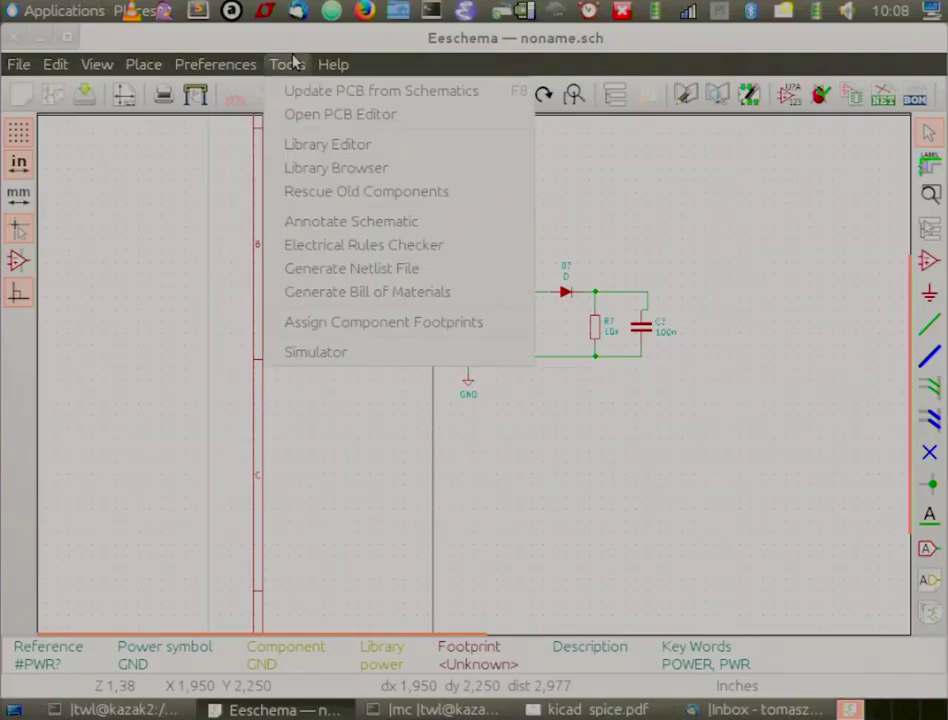
{"action": "left_click", "coordinate": [335, 220]}
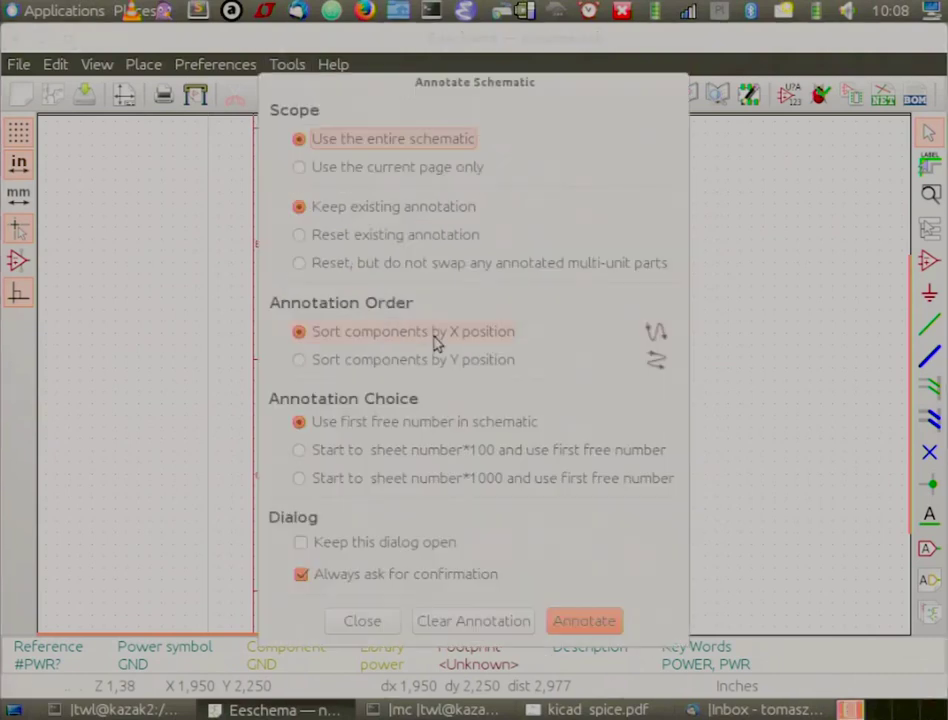
{"action": "left_click", "coordinate": [586, 623]}
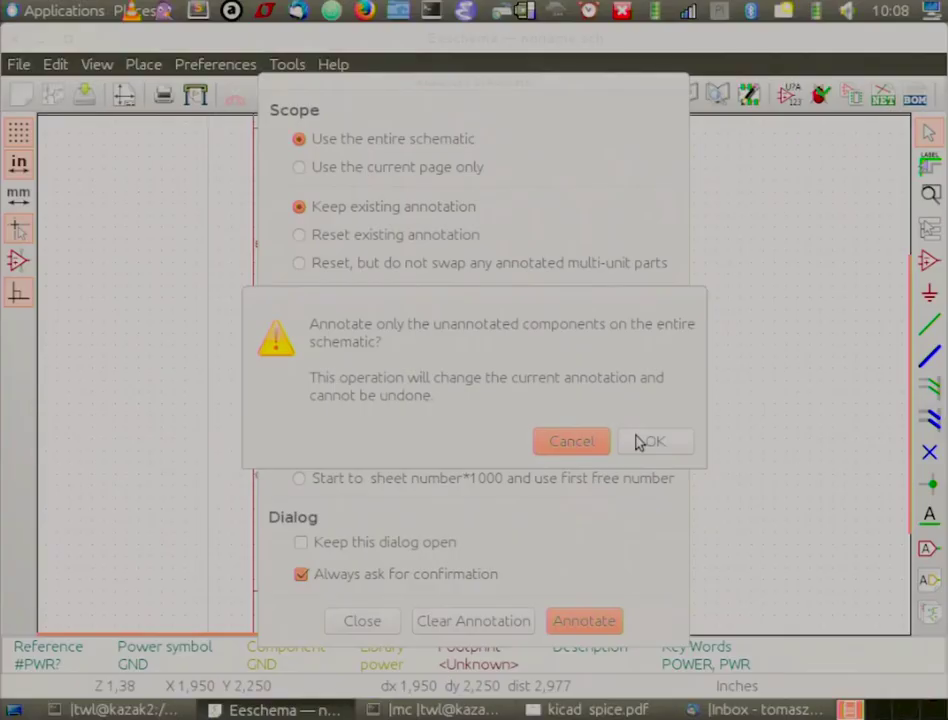
{"action": "left_click", "coordinate": [648, 441]}
Label the wire between the source and the 1k resistor "in" and the wire between the 10k resistor and the capacitor "out".
{"action": "scroll", "coordinate": [586, 278], "scroll_direction": "up", "scroll_amount": 1}
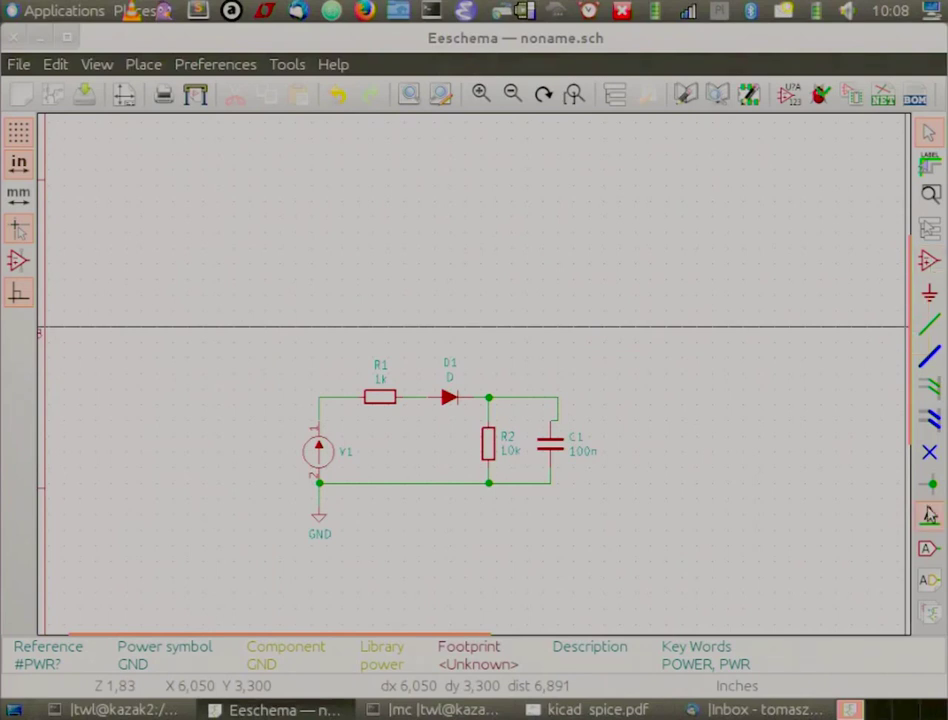
{"action": "left_click", "coordinate": [929, 515]}
{"action": "left_click", "coordinate": [326, 405]}
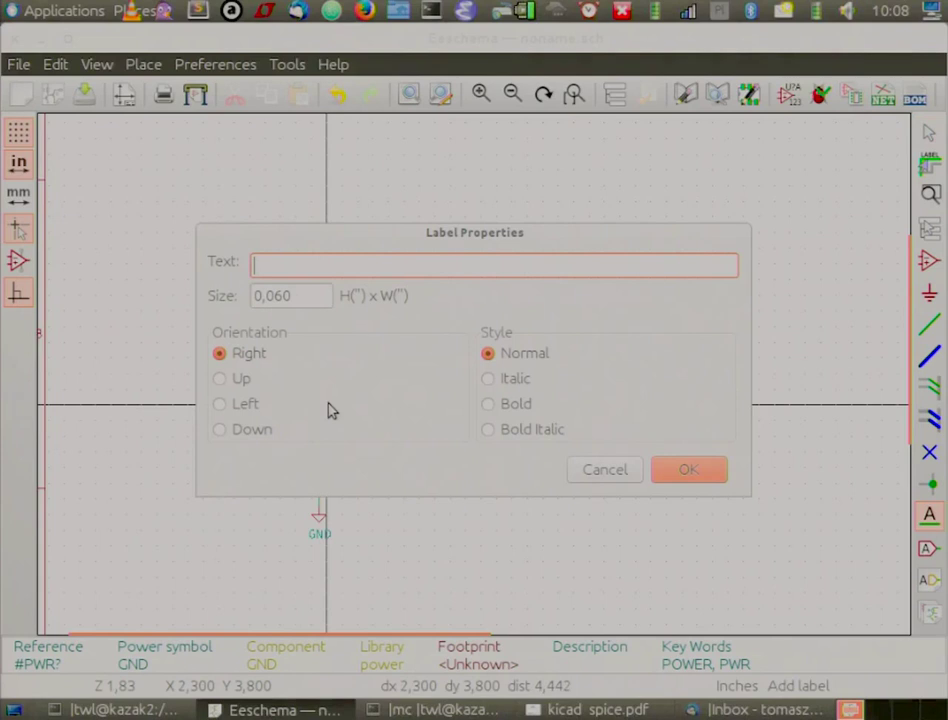
{"action": "key", "text": "Escape"}
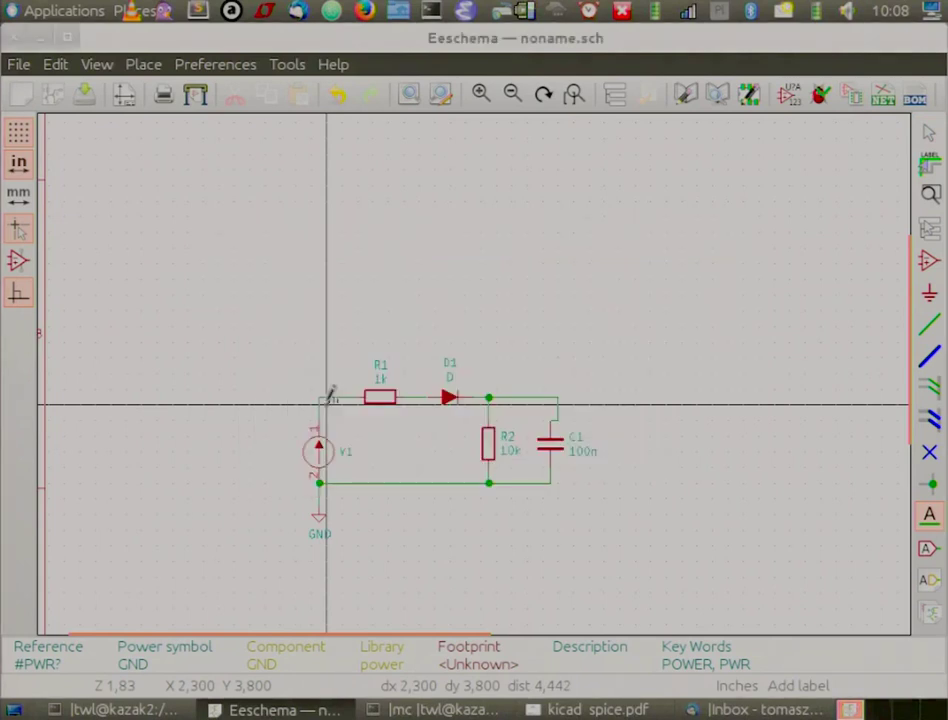
{"action": "left_click", "coordinate": [328, 398]}
{"action": "left_click", "coordinate": [527, 398]}
{"action": "type", "text": "out"}
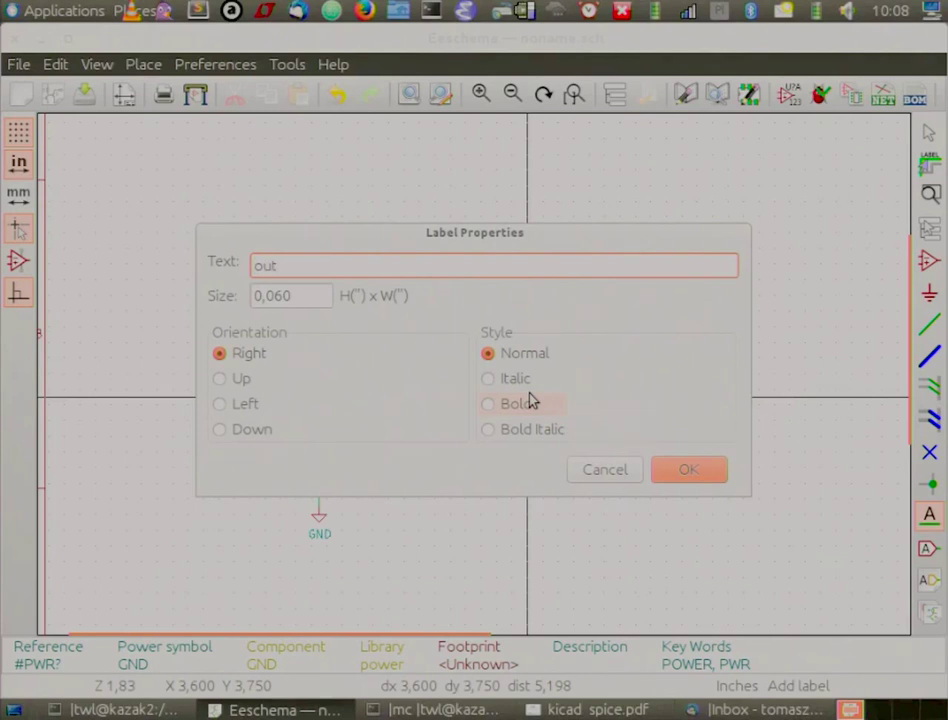
{"action": "key", "text": "Return"}
{"action": "left_click", "coordinate": [530, 398]}
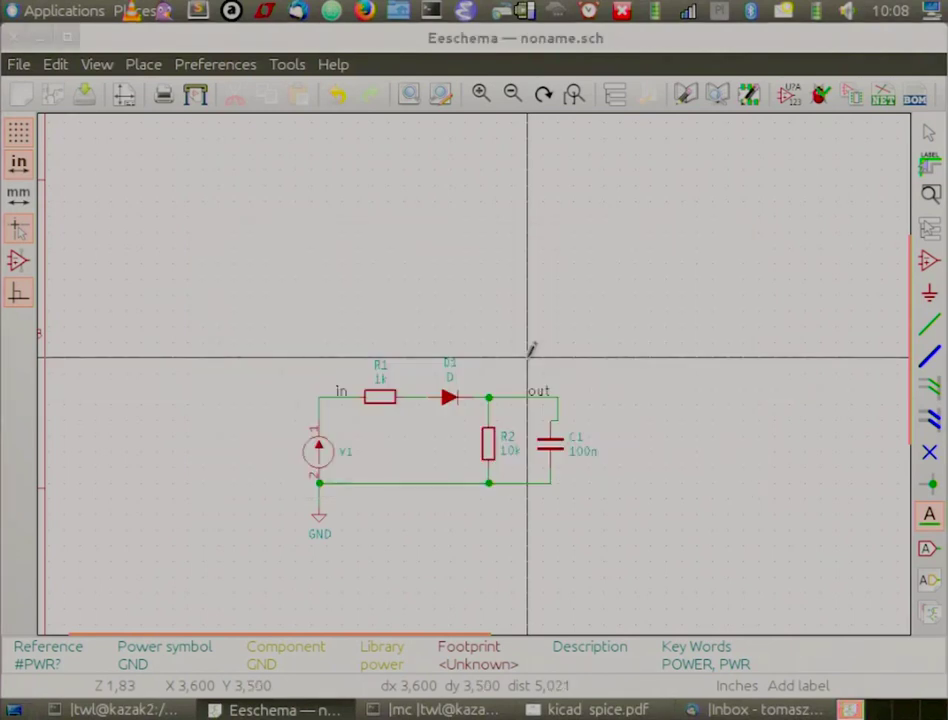
{"action": "key", "text": "Escape"}
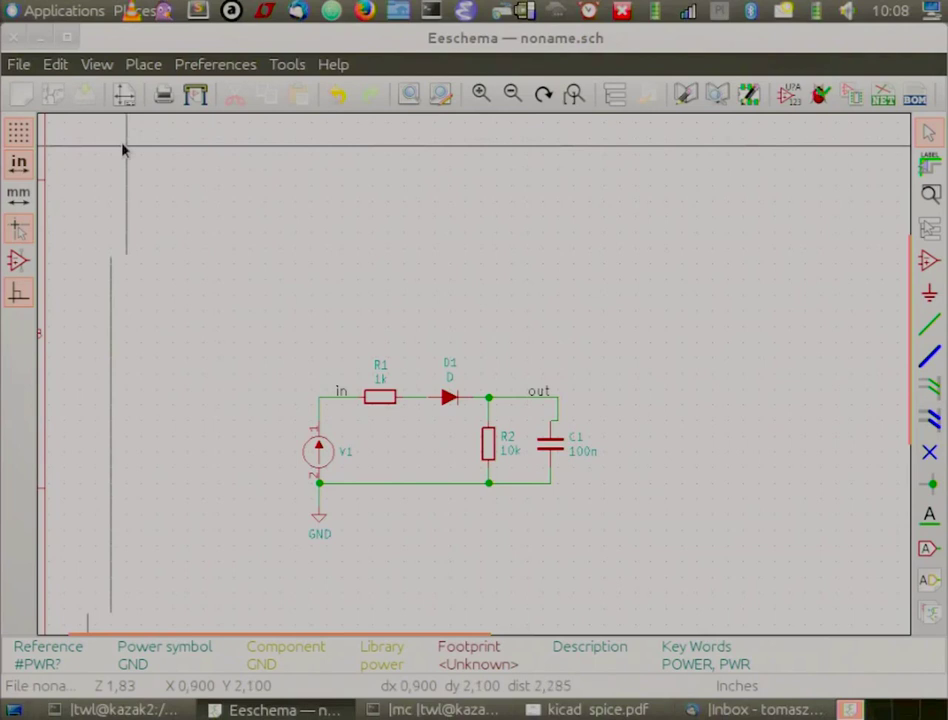
Save the current sheet as tedt.sch in the kicad-spice folder.
{"action": "left_click", "coordinate": [30, 64]}
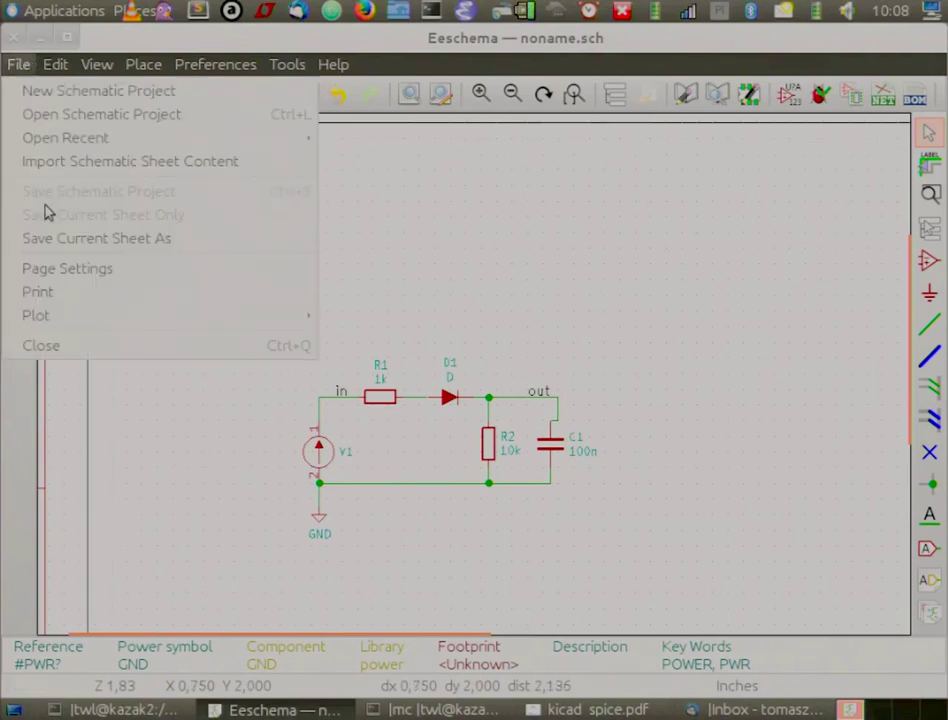
{"action": "left_click", "coordinate": [44, 211]}
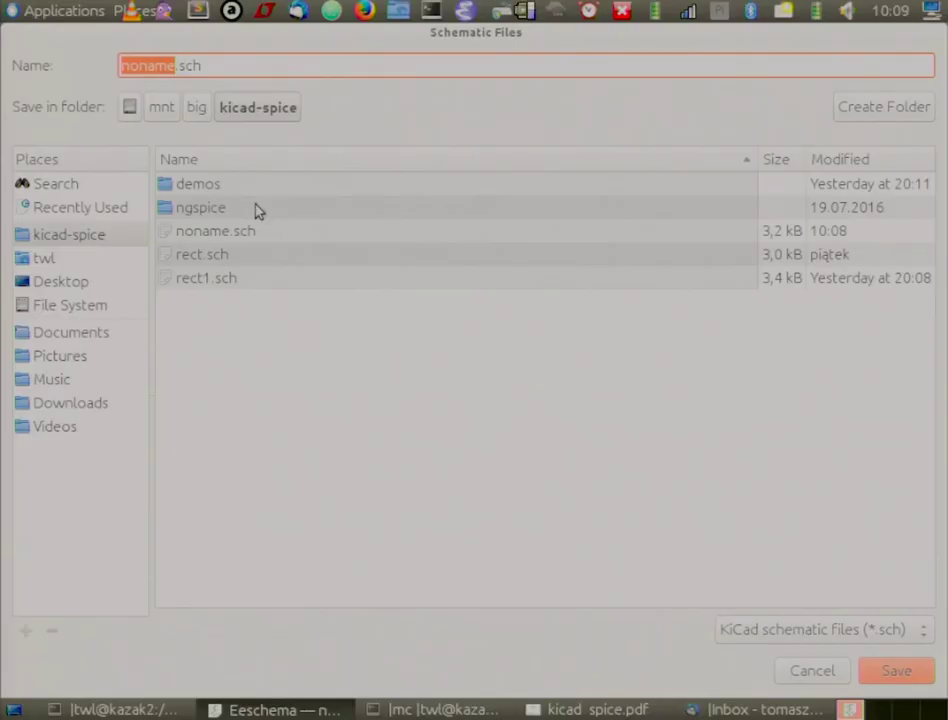
{"action": "type", "text": "tedt"}
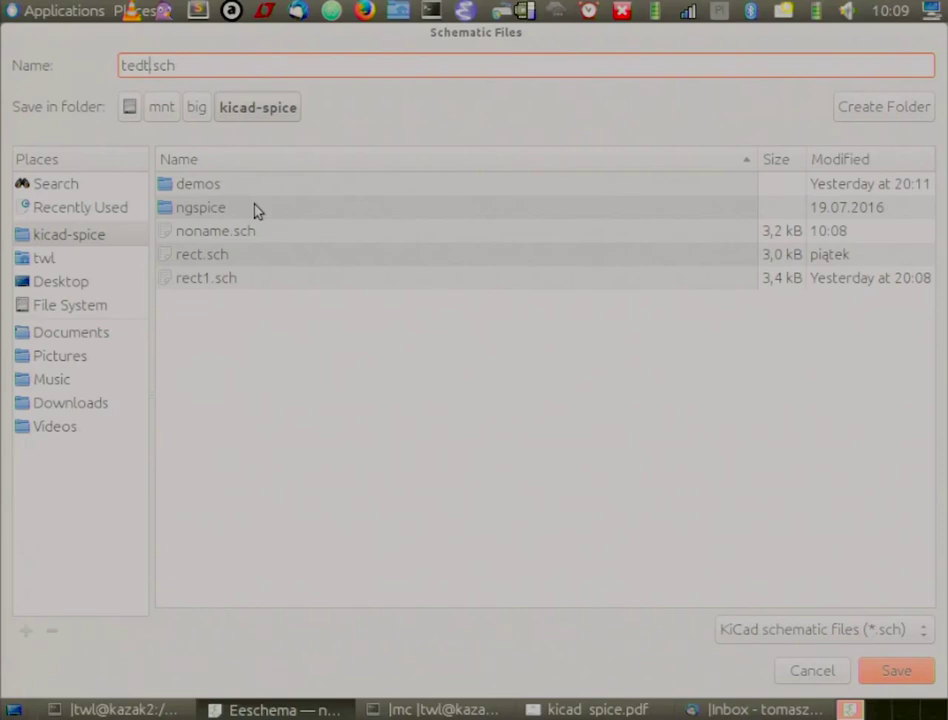
{"action": "key", "text": "Return"}
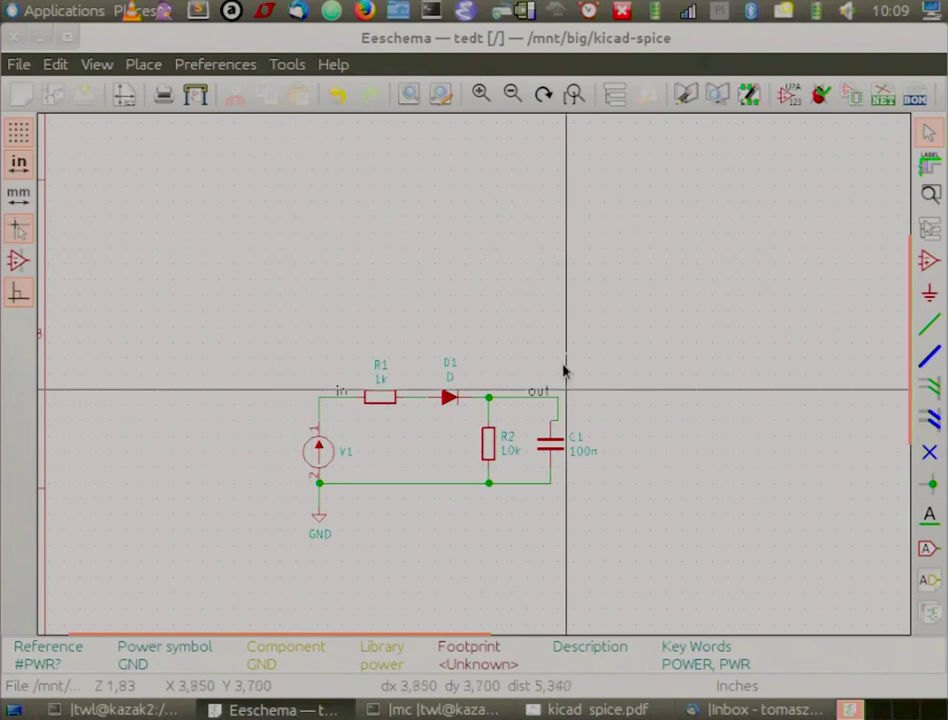
Open the Spice simulator for the schematic and try to run a simulation.
{"action": "left_click", "coordinate": [285, 64]}
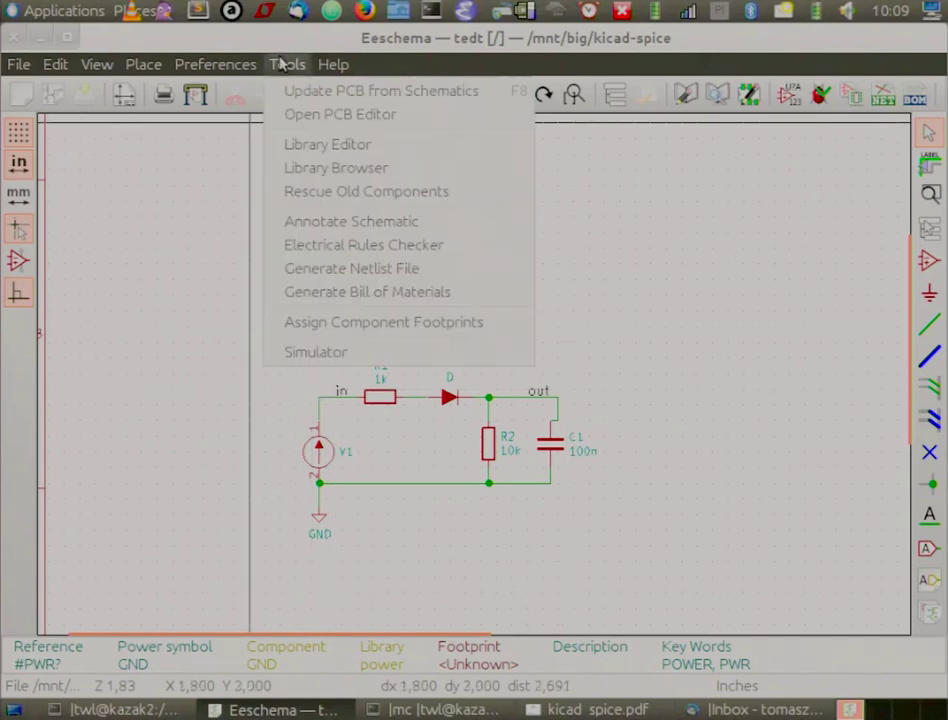
{"action": "left_click", "coordinate": [338, 355]}
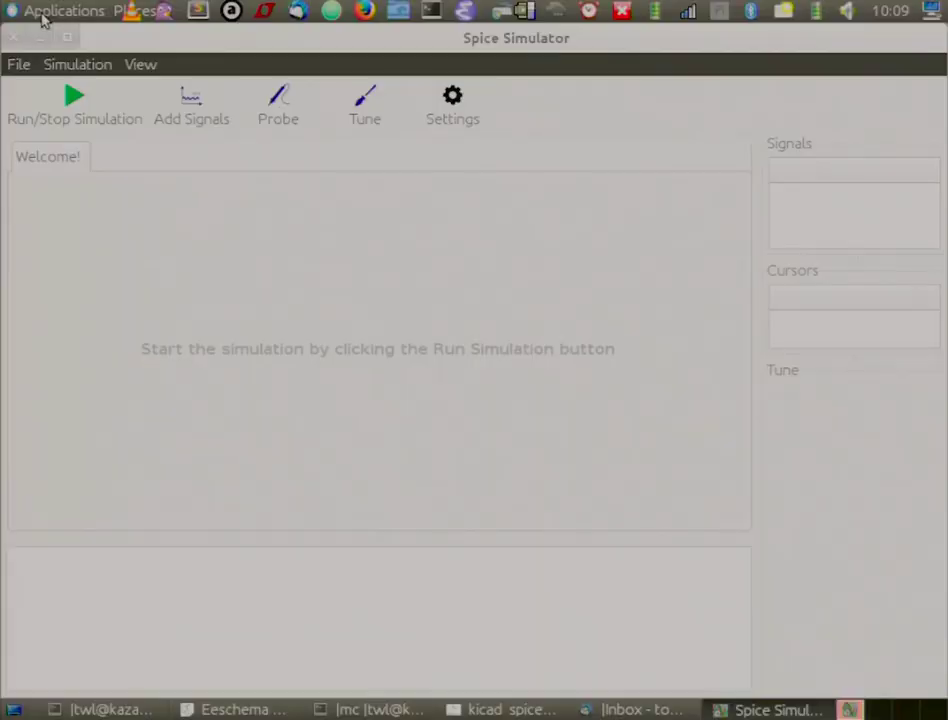
{"action": "left_click", "coordinate": [74, 102]}
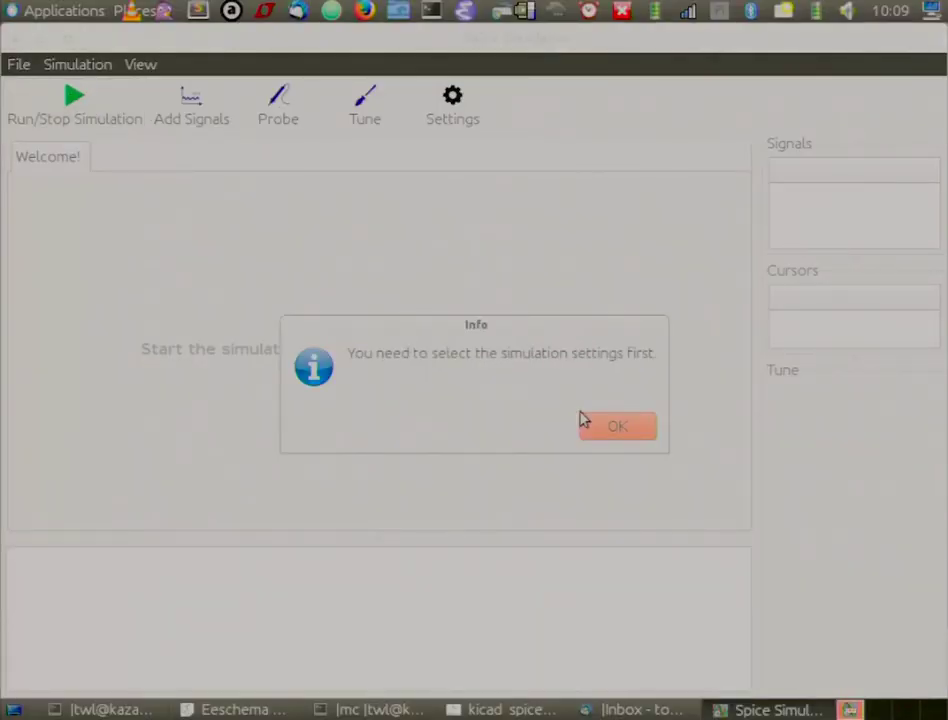
{"action": "left_click", "coordinate": [633, 426]}
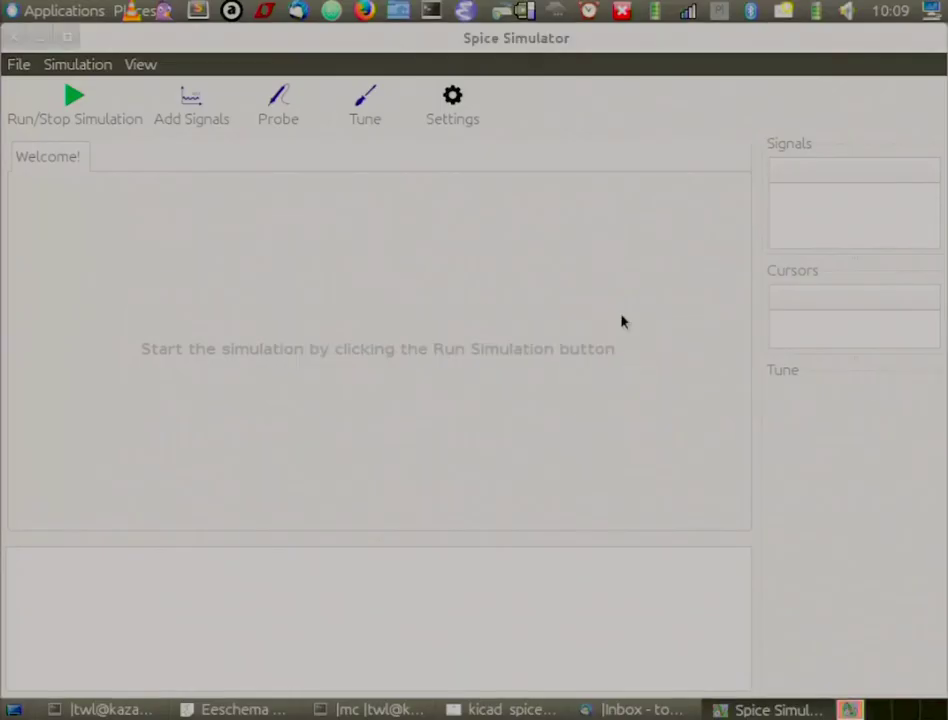
Configure a transient simulation with a time step of 10u and a final time of 10m.
{"action": "left_click", "coordinate": [455, 112]}
{"action": "left_click", "coordinate": [343, 109]}
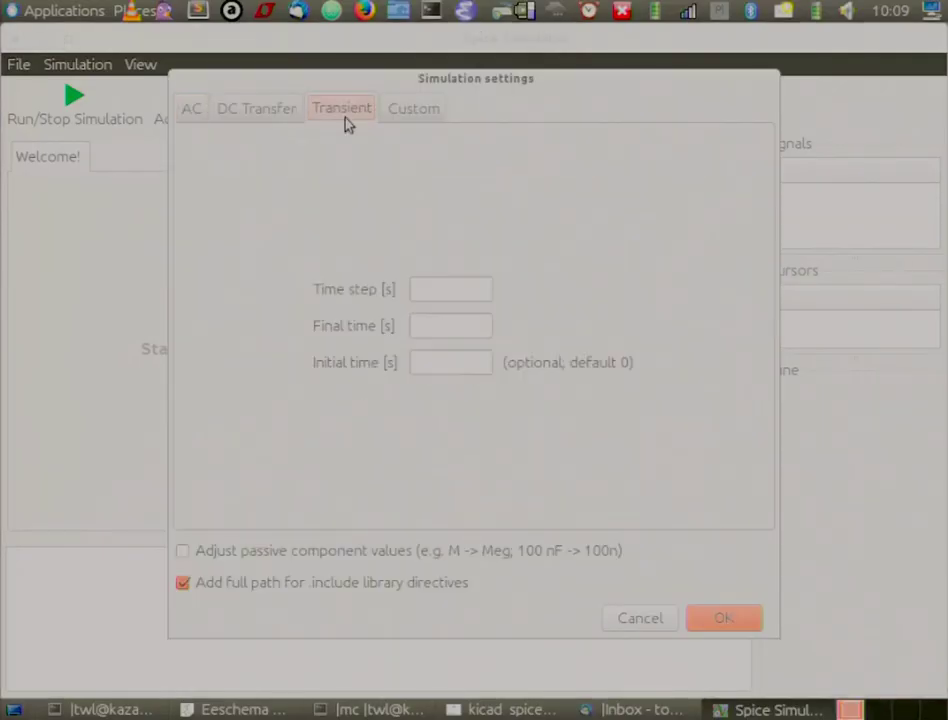
{"action": "left_click", "coordinate": [436, 289]}
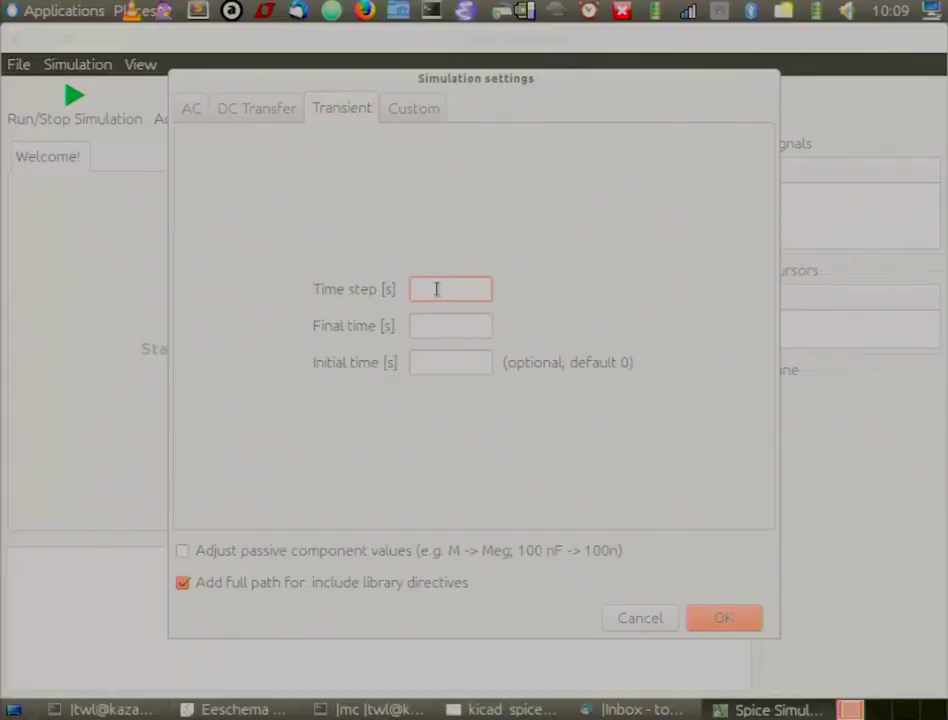
{"action": "type", "text": "10u"}
{"action": "left_click", "coordinate": [429, 321]}
{"action": "type", "text": "10"}
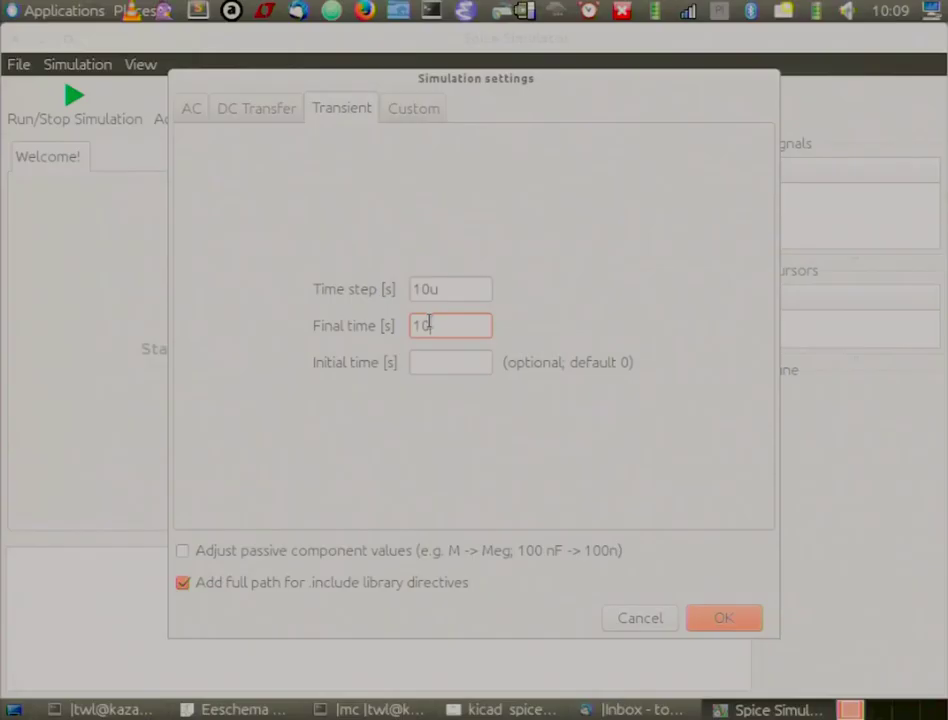
{"action": "type", "text": "m"}
{"action": "left_click", "coordinate": [712, 616]}
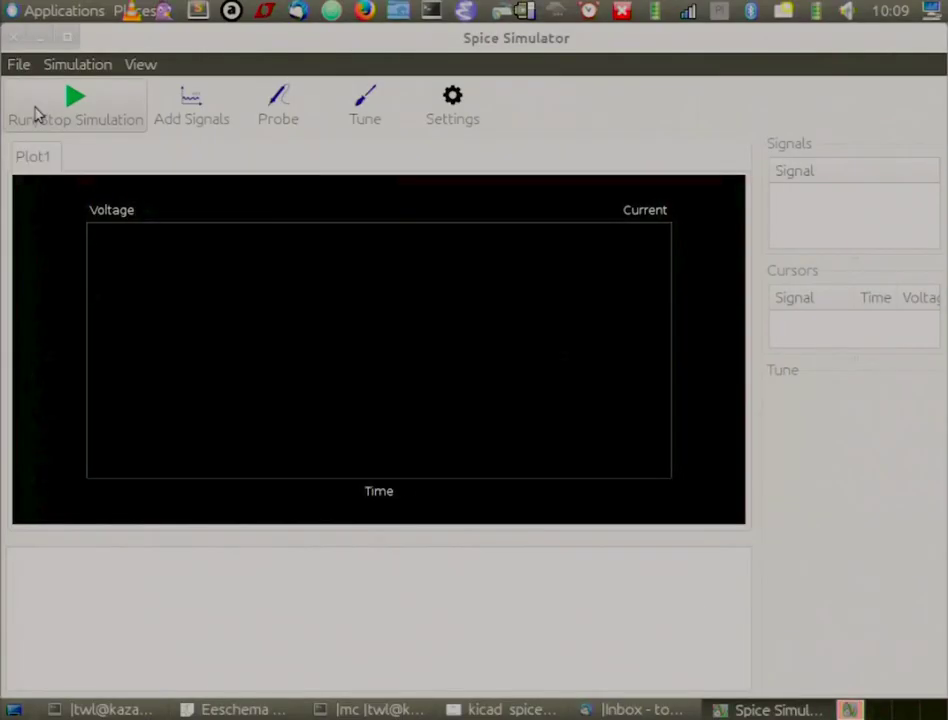
Run the transient simulation and highlight the list of node values in the simulator's output log.
{"action": "left_click", "coordinate": [36, 113]}
{"action": "left_click_drag", "start_coordinate": [6, 568], "coordinate": [72, 692]}
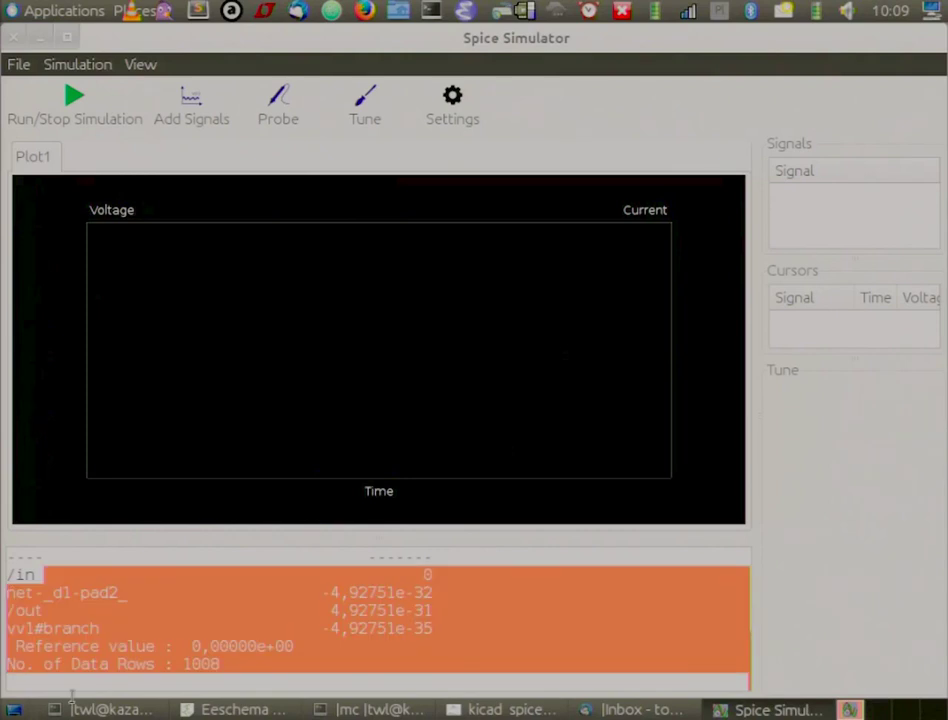
Add the input voltage V(/in) to the simulator's transient plot.
{"action": "left_click", "coordinate": [83, 664]}
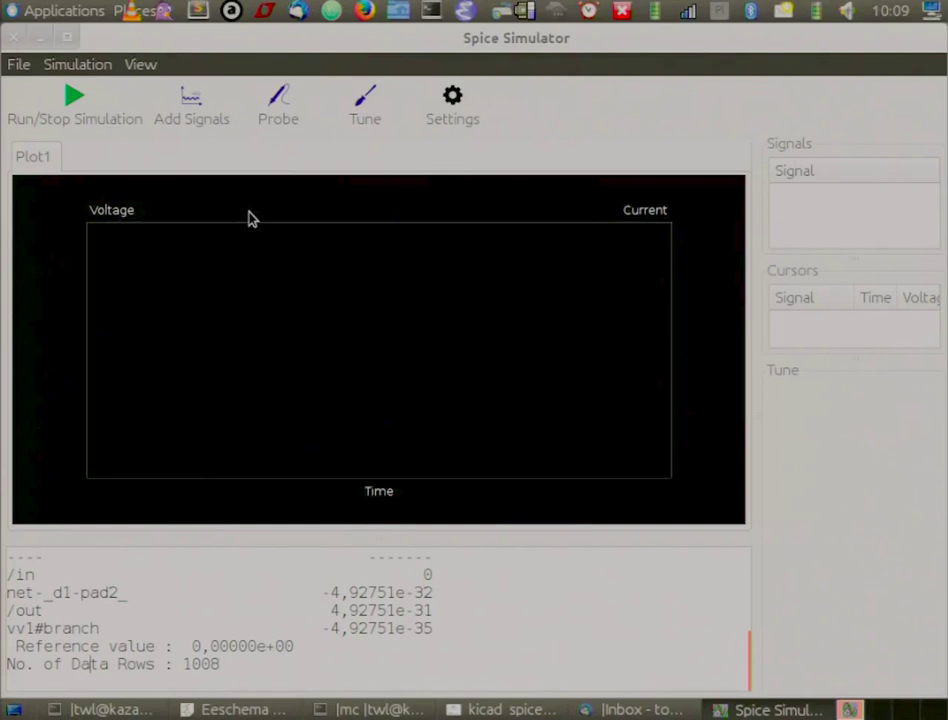
{"action": "left_click", "coordinate": [182, 101]}
{"action": "left_click", "coordinate": [314, 292]}
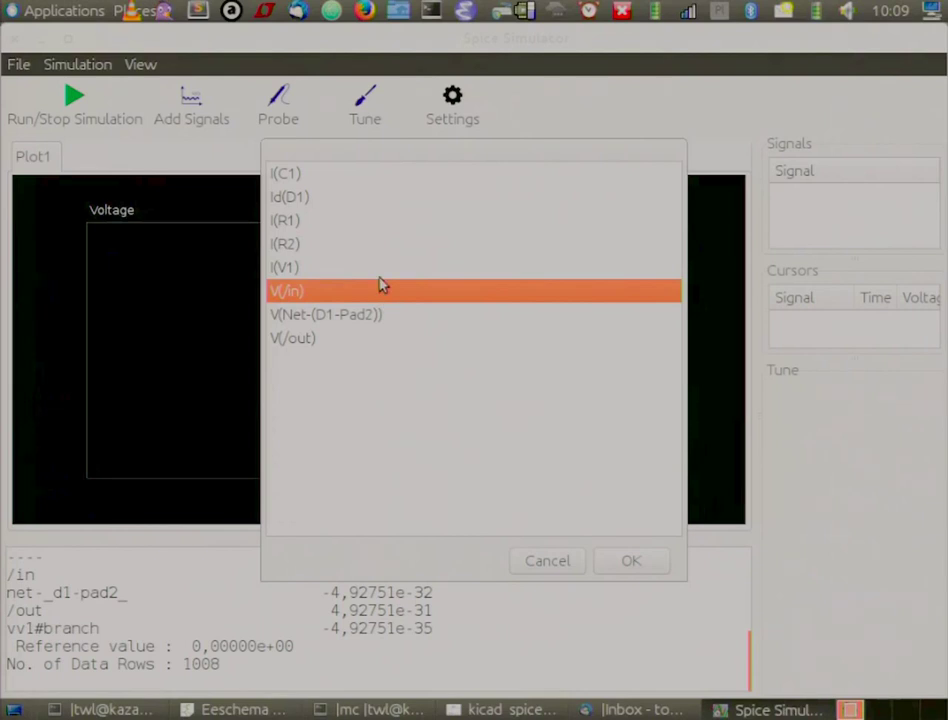
{"action": "left_click", "coordinate": [631, 560]}
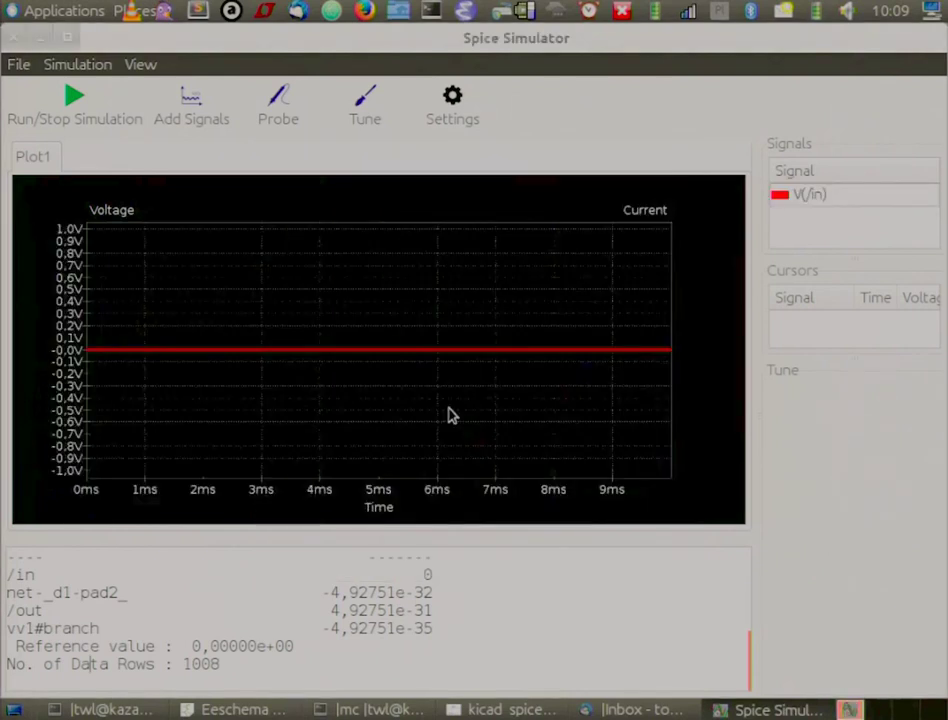
Probe the out net on the schematic to add V(/out) to the simulator's plot.
{"action": "left_click", "coordinate": [191, 100]}
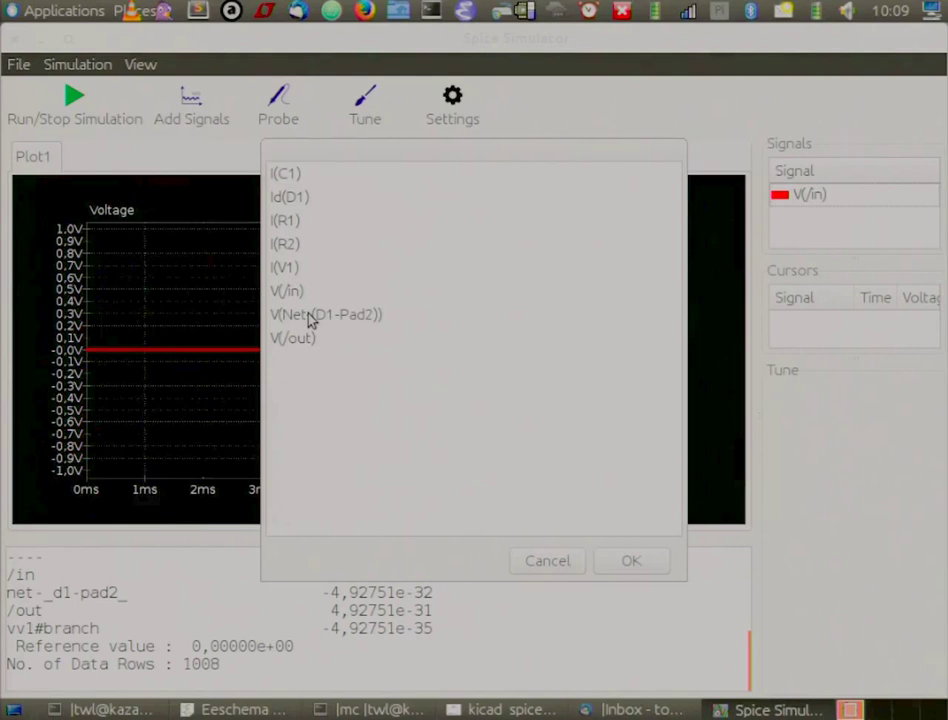
{"action": "left_click", "coordinate": [578, 566]}
{"action": "left_click", "coordinate": [272, 110]}
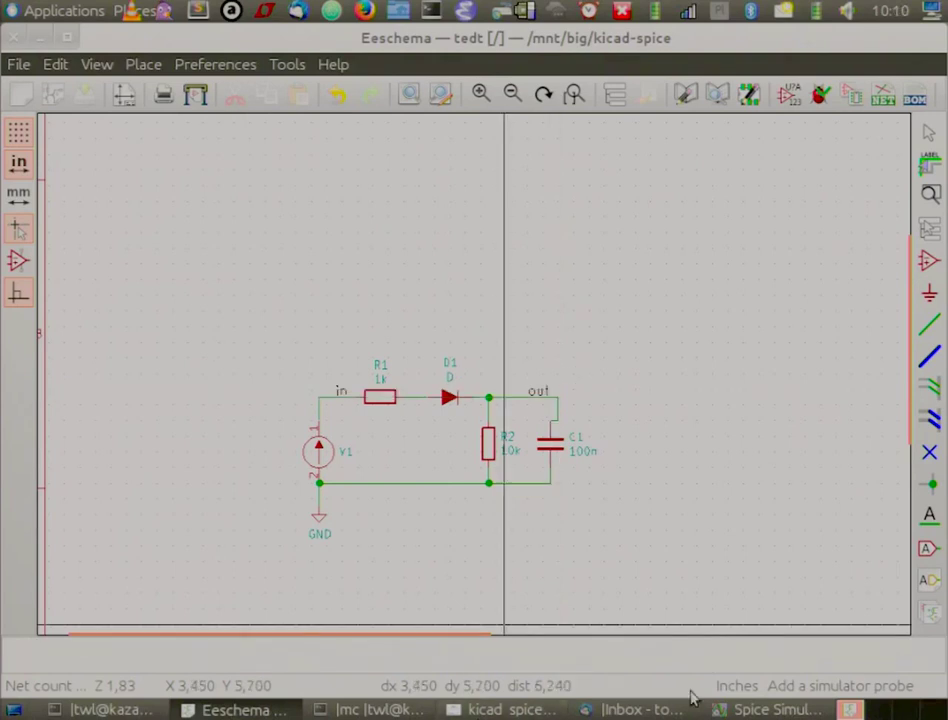
{"action": "left_click", "coordinate": [765, 709]}
{"action": "left_click_drag", "start_coordinate": [102, 289], "coordinate": [127, 289]}
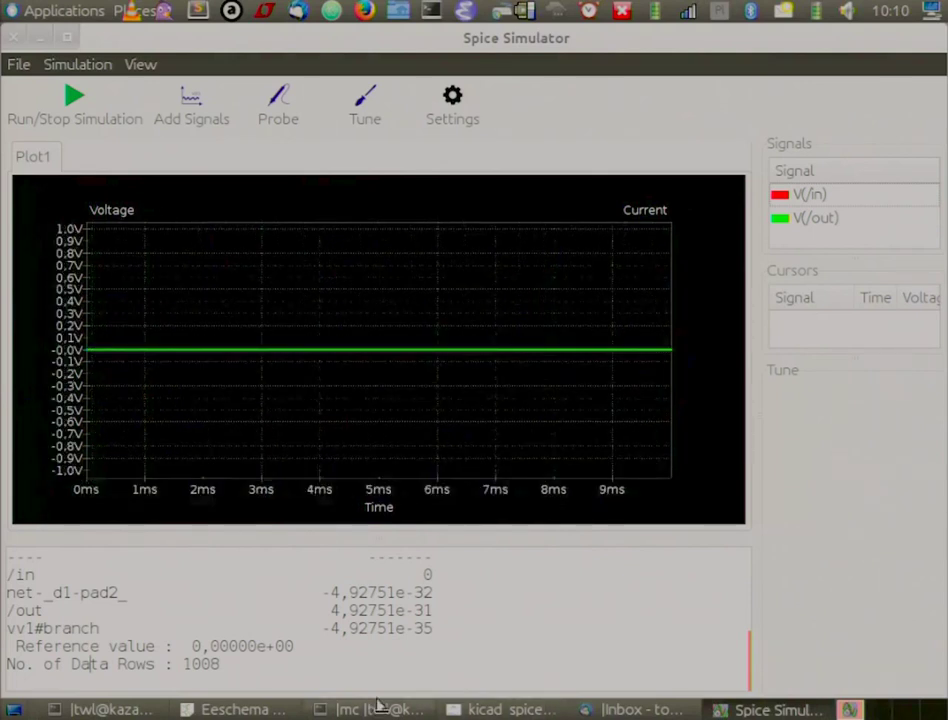
Go back to the schematic and open the Spice model of voltage source V1.
{"action": "left_click", "coordinate": [235, 709]}
{"action": "scroll", "coordinate": [435, 452], "scroll_direction": "up", "scroll_amount": 1}
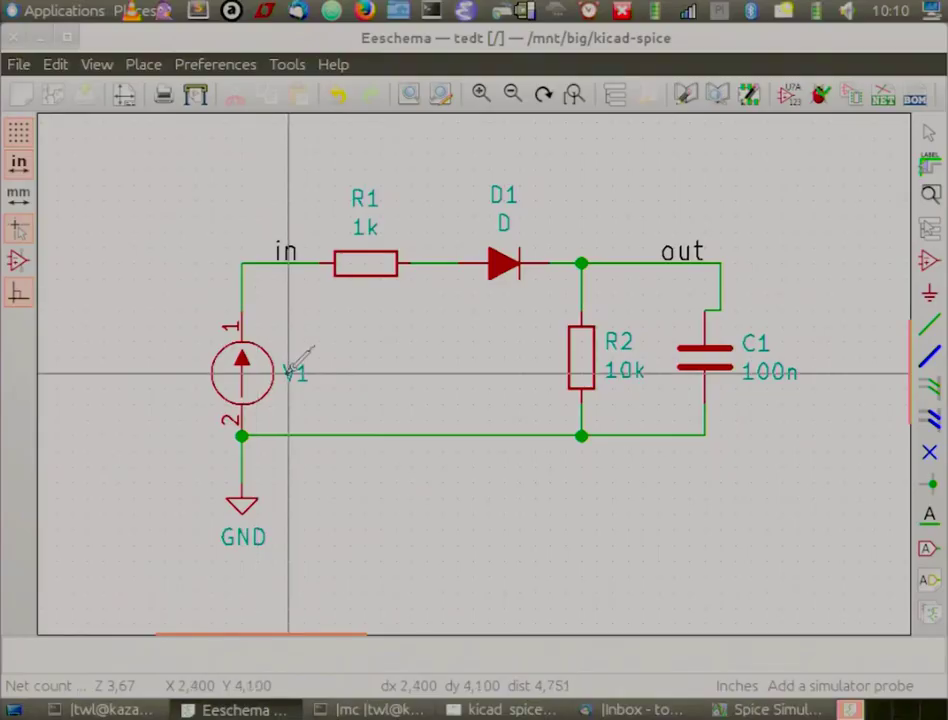
{"action": "double_click", "coordinate": [290, 373]}
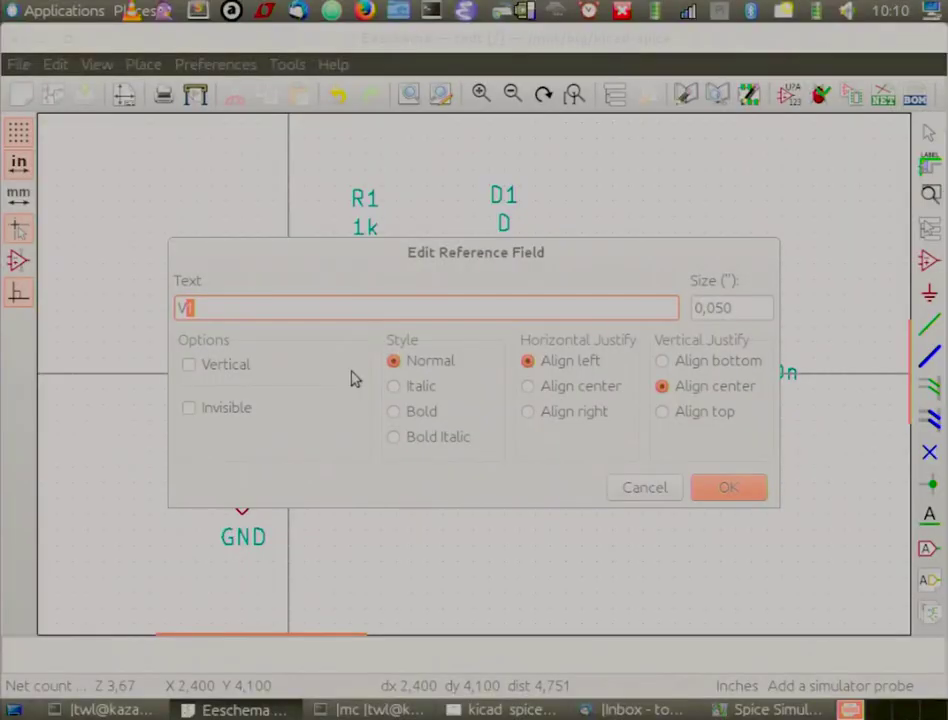
{"action": "key", "text": "Return"}
{"action": "double_click", "coordinate": [241, 373]}
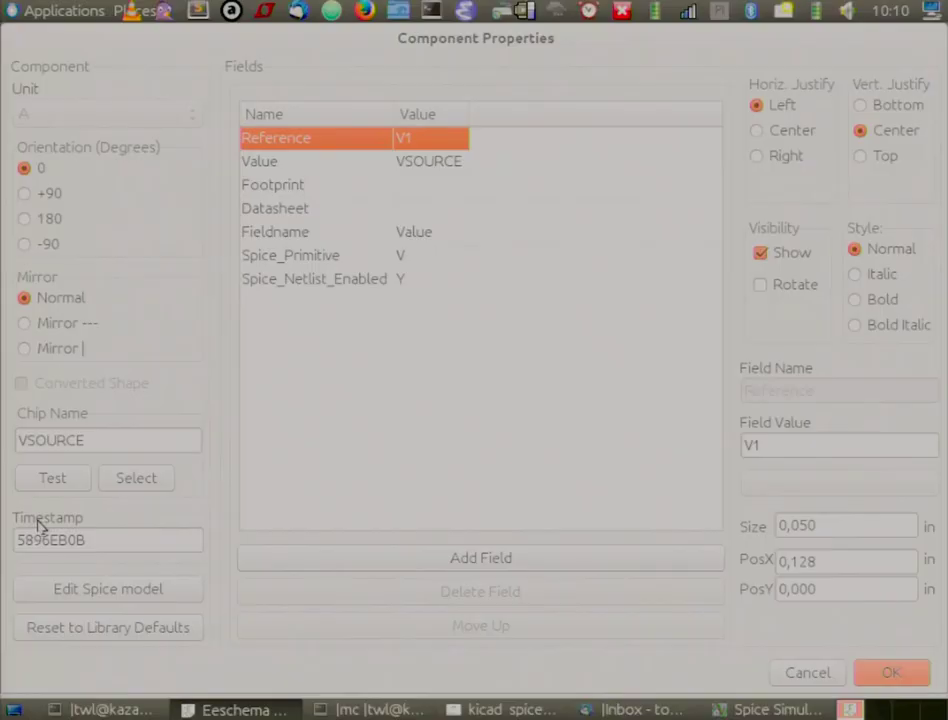
{"action": "left_click", "coordinate": [120, 590]}
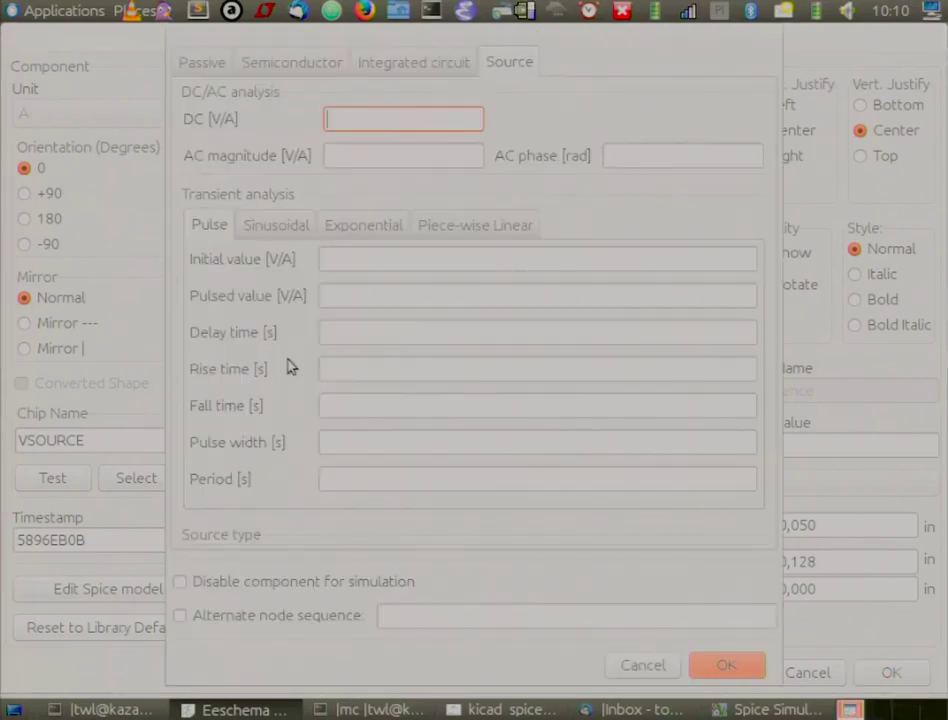
Define V1 as a sinusoidal transient source with DC offset 0, amplitude 5 and frequency 1k.
{"action": "left_click", "coordinate": [291, 226]}
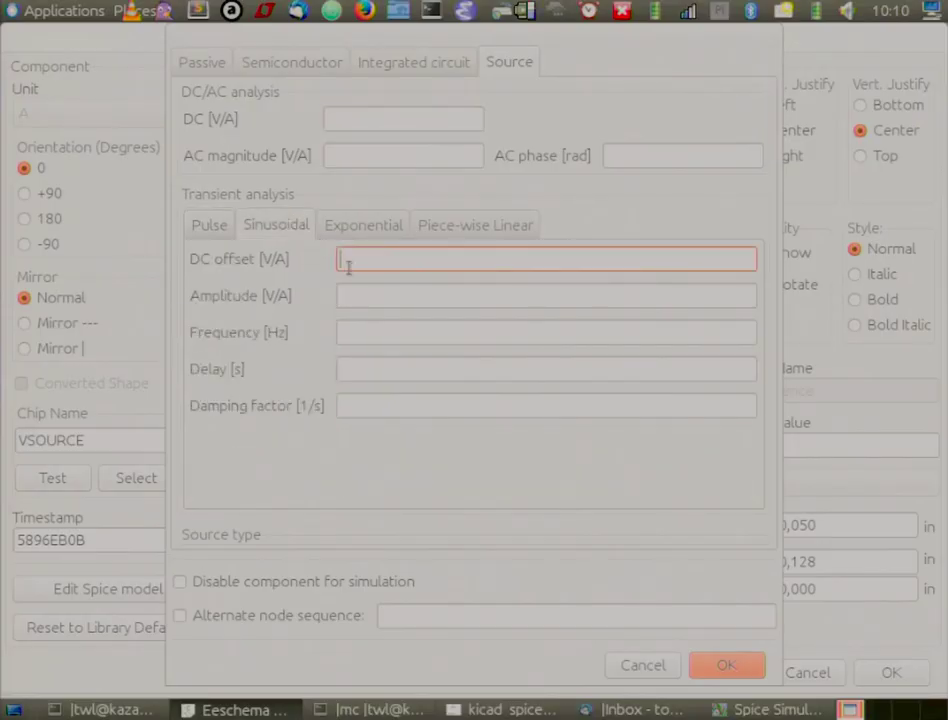
{"action": "key", "text": "Tab"}
{"action": "left_click", "coordinate": [352, 262]}
{"action": "type", "text": "0"}
{"action": "left_click", "coordinate": [344, 292]}
{"action": "type", "text": "5"}
{"action": "left_click", "coordinate": [352, 327]}
{"action": "type", "text": "1k"}
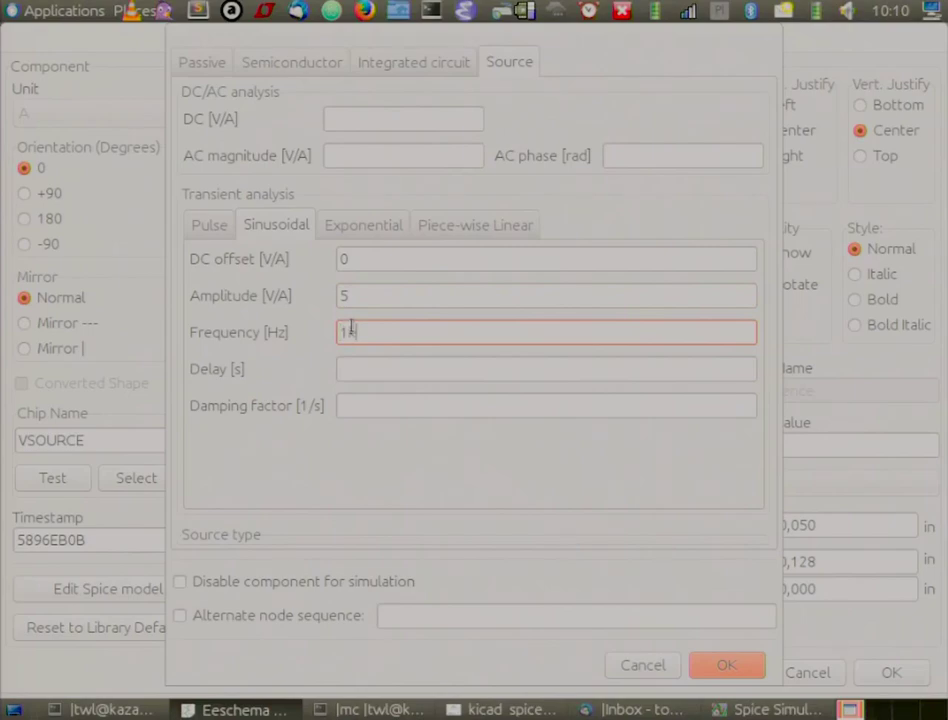
{"action": "left_click", "coordinate": [728, 665]}
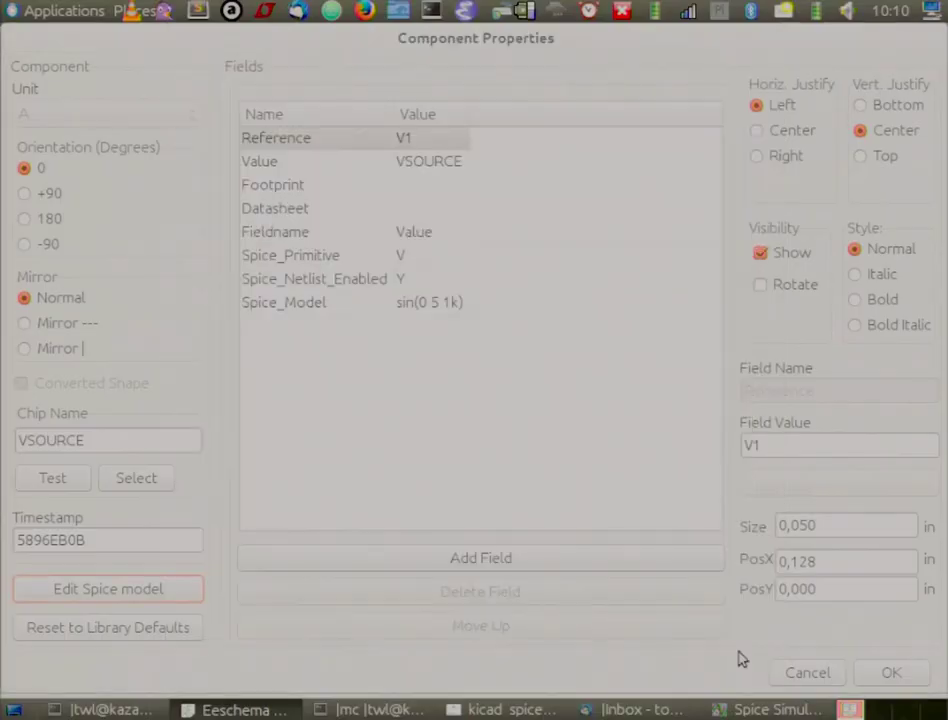
{"action": "left_click", "coordinate": [880, 672]}
Rerun the transient simulation with the new source and shift the simulator window so it uncovers part of the schematic window.
{"action": "left_click", "coordinate": [560, 435]}
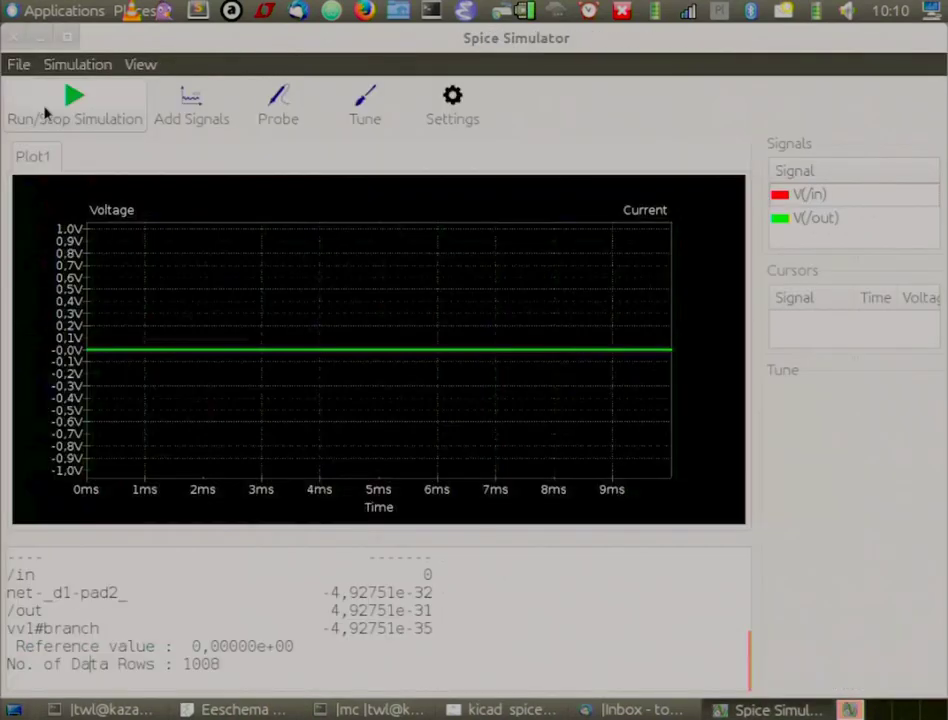
{"action": "left_click", "coordinate": [45, 113]}
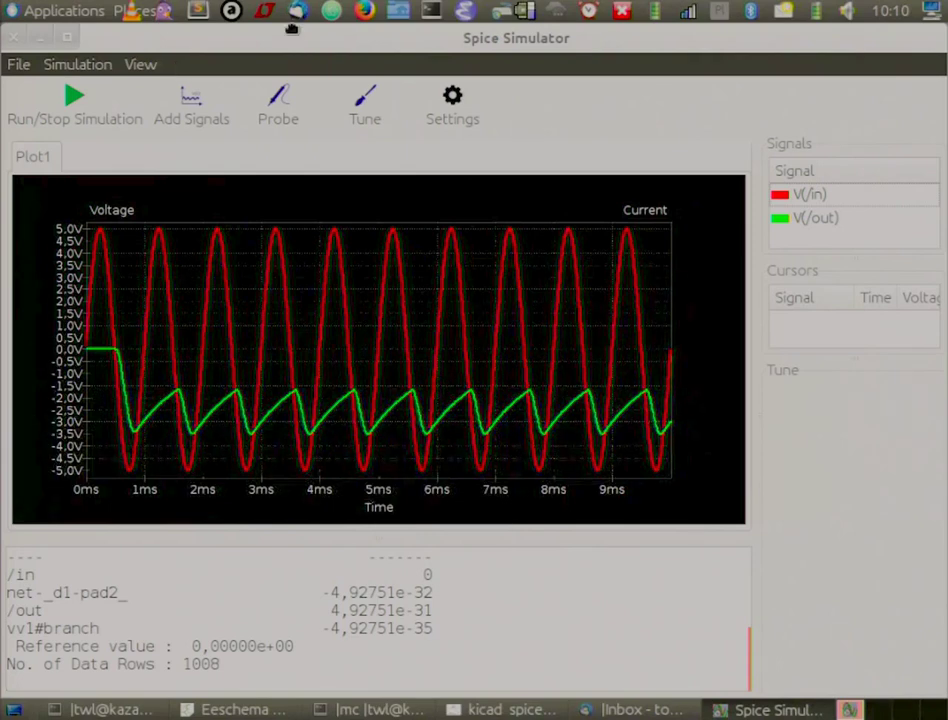
{"action": "left_click_drag", "start_coordinate": [292, 30], "coordinate": [390, 158]}
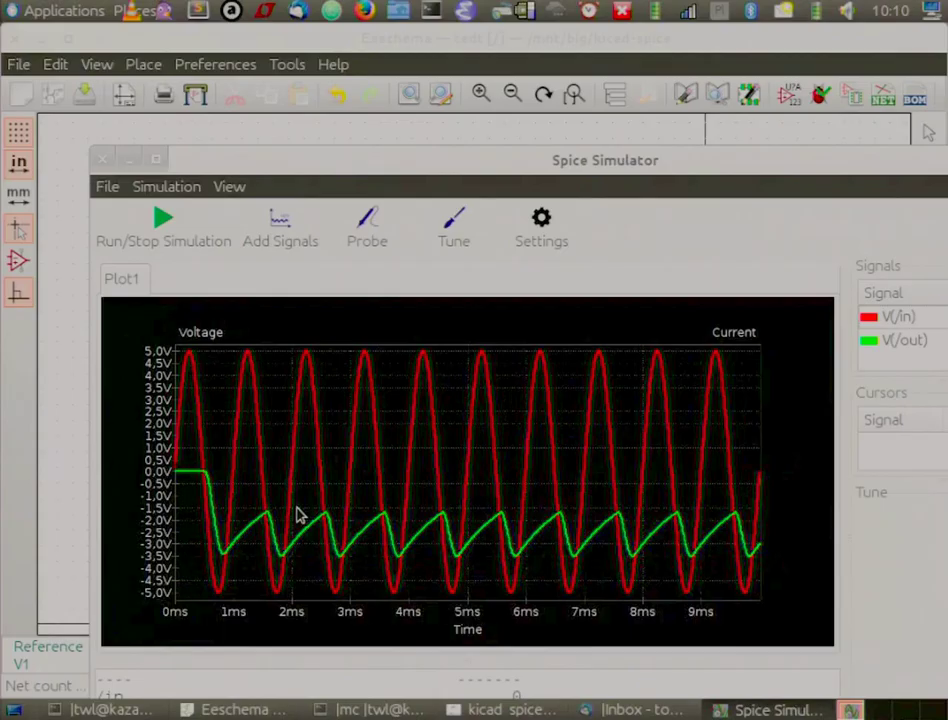
Enable an alternate node sequence of "2 1" in the Spice model of diode D1.
{"action": "left_click", "coordinate": [345, 52]}
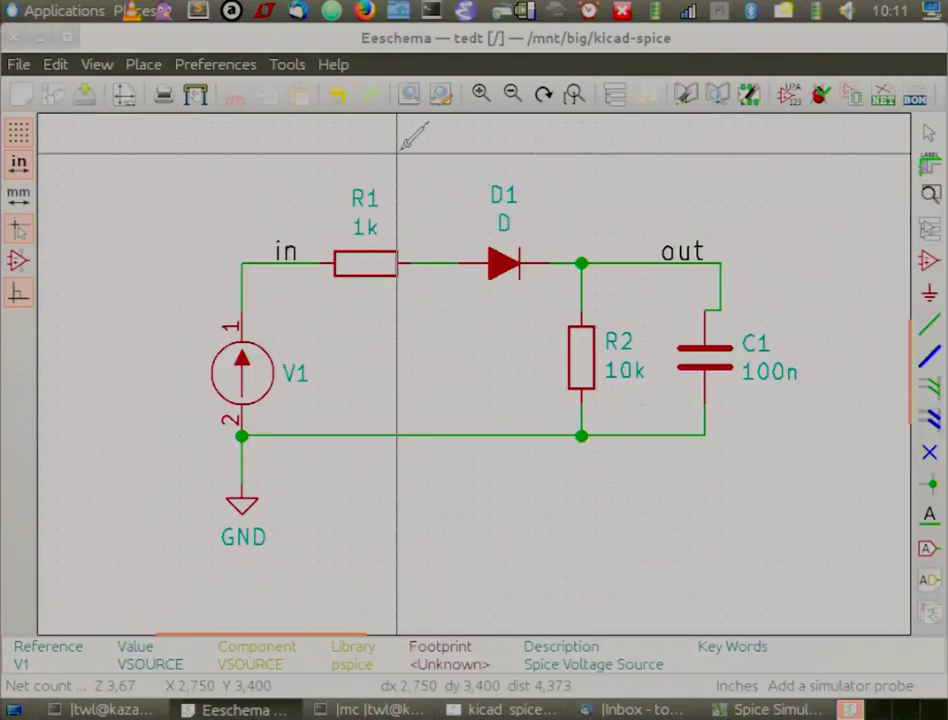
{"action": "double_click", "coordinate": [519, 263]}
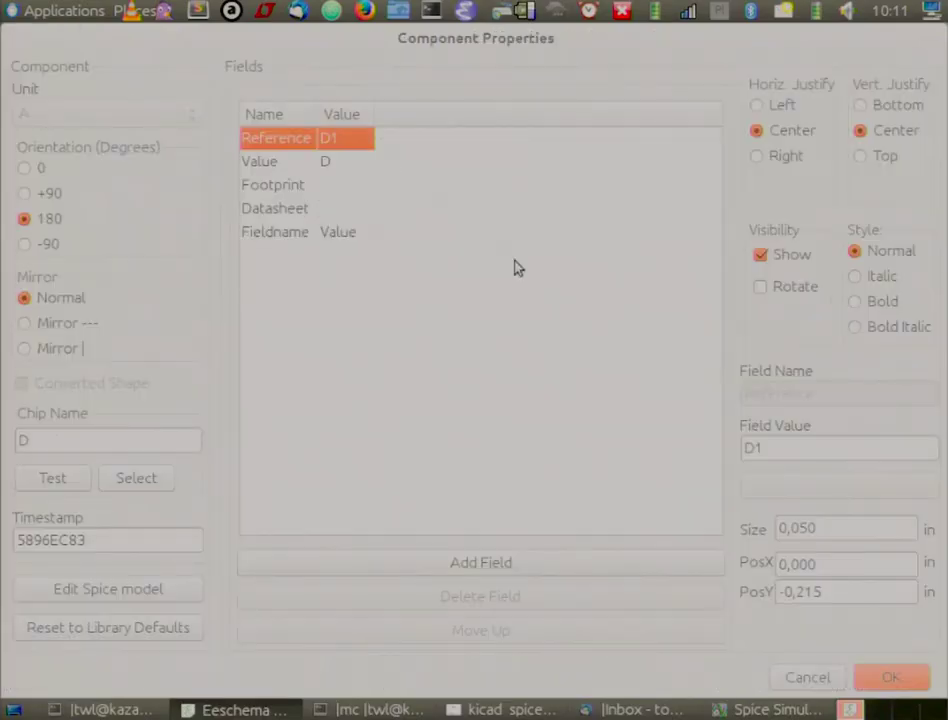
{"action": "left_click", "coordinate": [100, 589]}
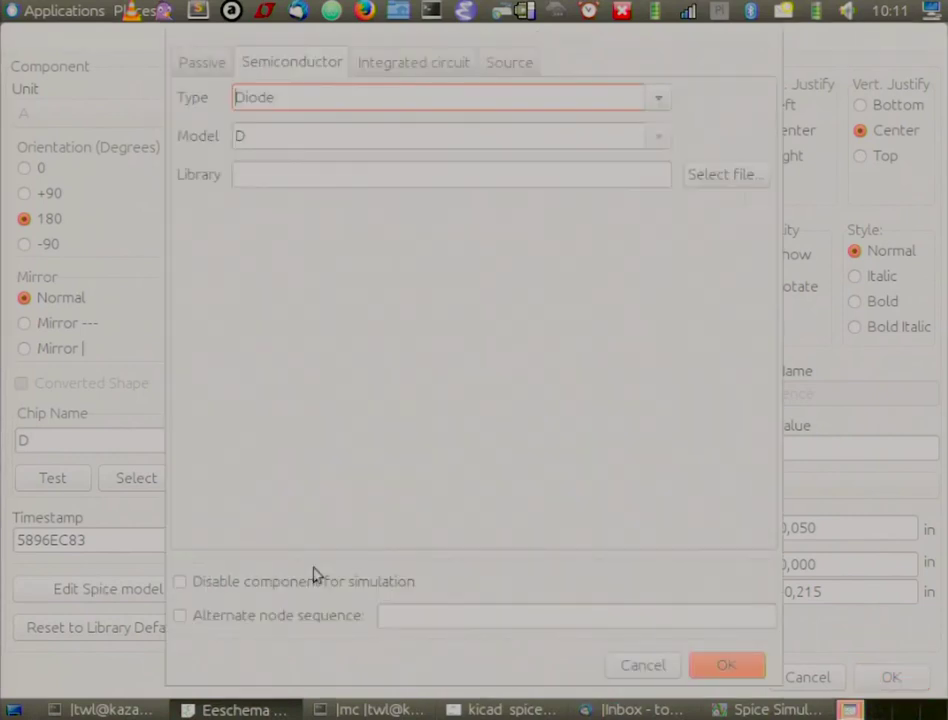
{"action": "left_click", "coordinate": [270, 617]}
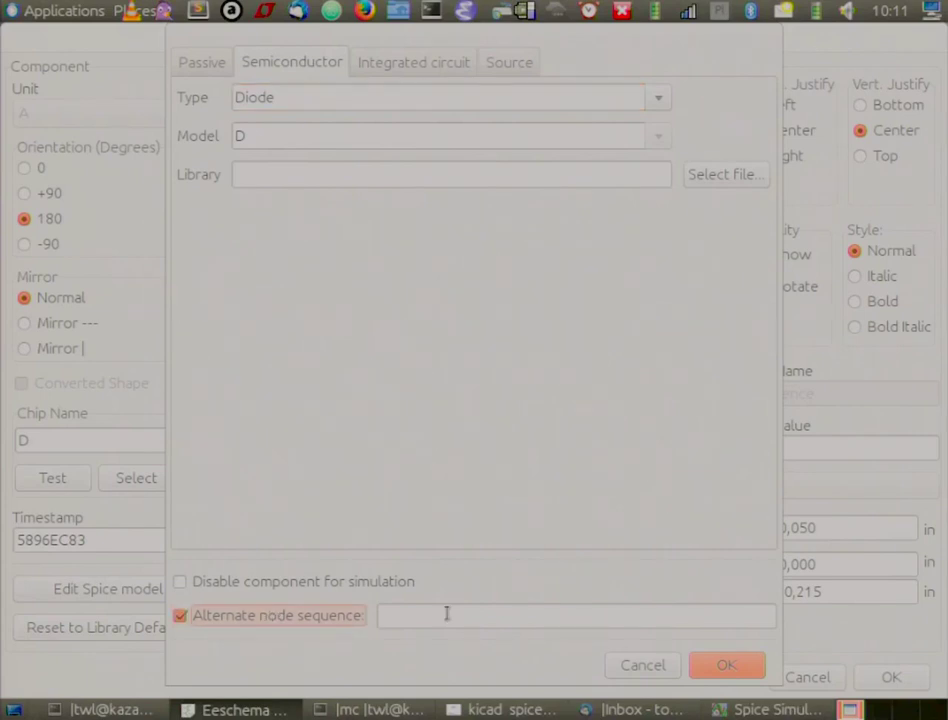
{"action": "left_click", "coordinate": [447, 614]}
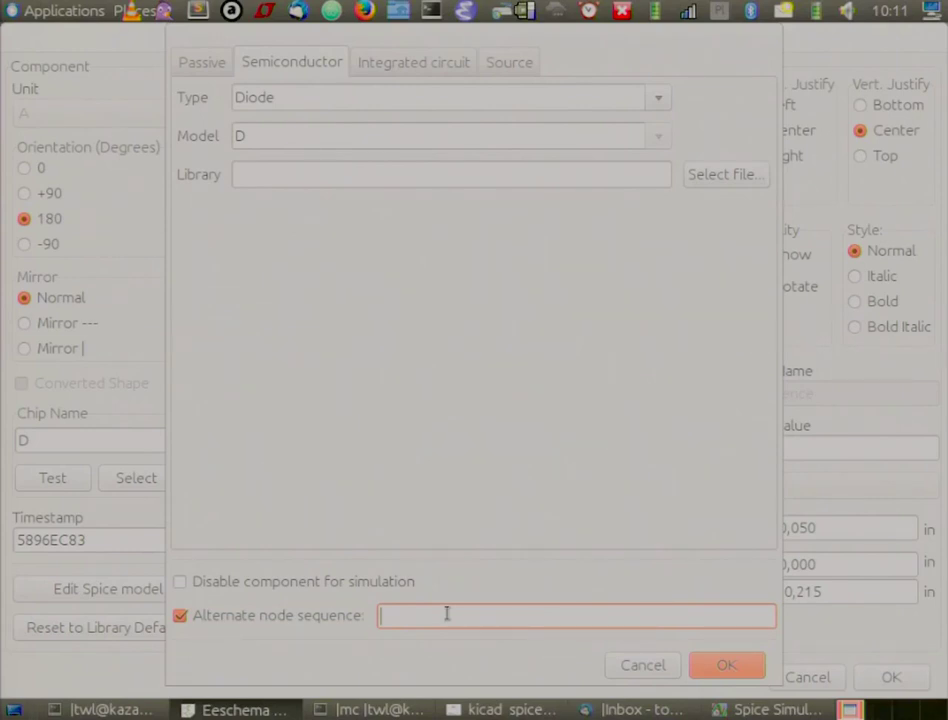
{"action": "type", "text": "2 1"}
{"action": "left_click", "coordinate": [736, 672]}
{"action": "left_click", "coordinate": [866, 680]}
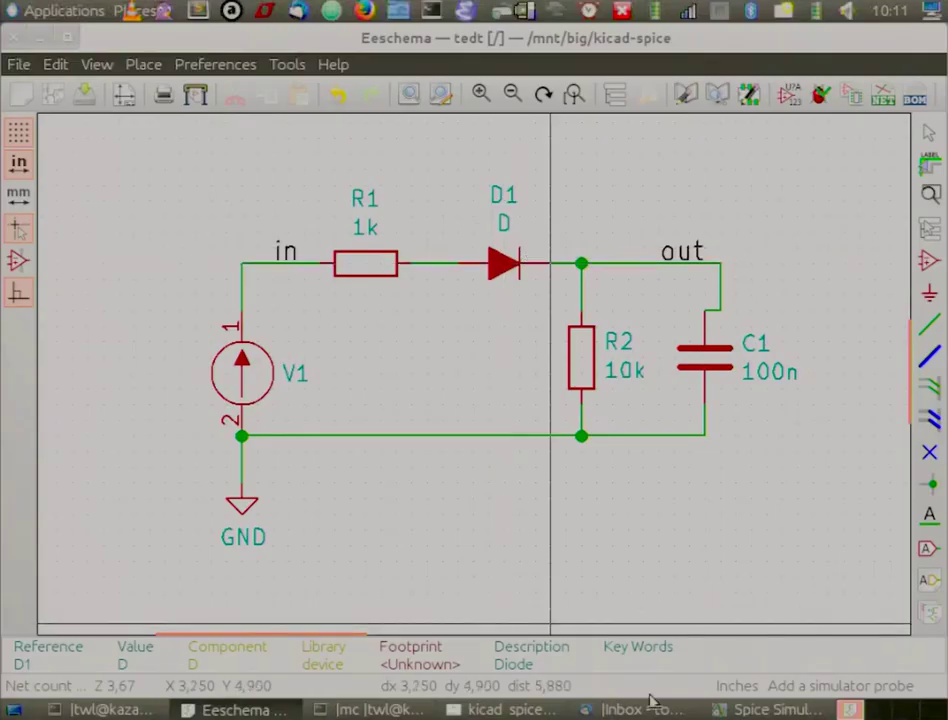
Rerun the simulation and rearrange the maximized simulator window to give a taller plot area and a wider signals panel.
{"action": "left_click", "coordinate": [768, 710]}
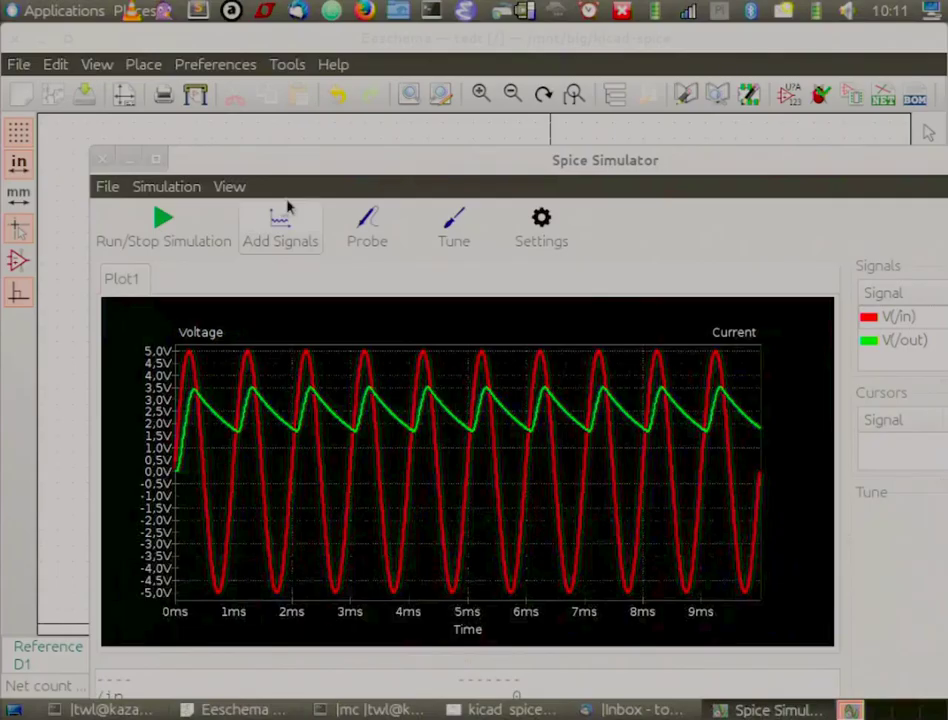
{"action": "key", "text": "alt+F10"}
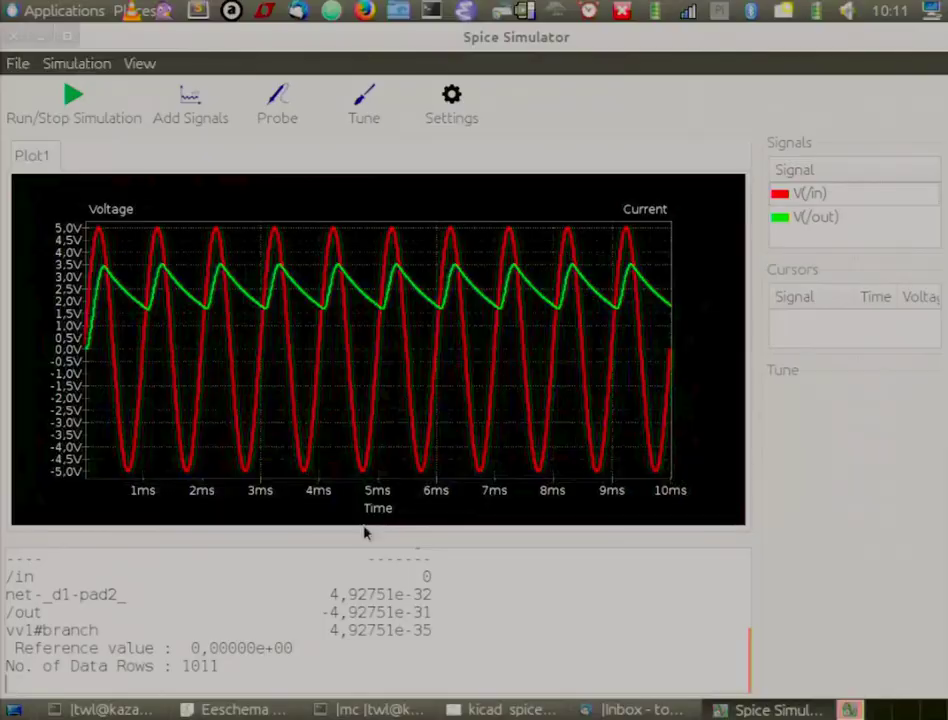
{"action": "scroll", "coordinate": [379, 643], "scroll_direction": "up", "scroll_amount": 1}
{"action": "left_click_drag", "start_coordinate": [650, 536], "coordinate": [650, 598]}
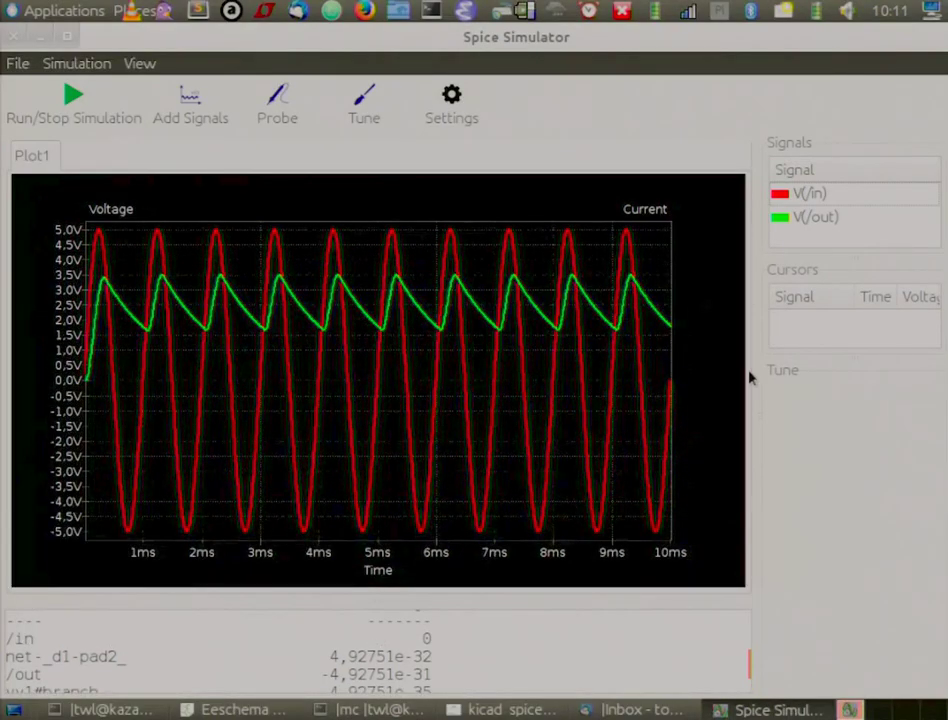
{"action": "left_click_drag", "start_coordinate": [752, 377], "coordinate": [581, 393]}
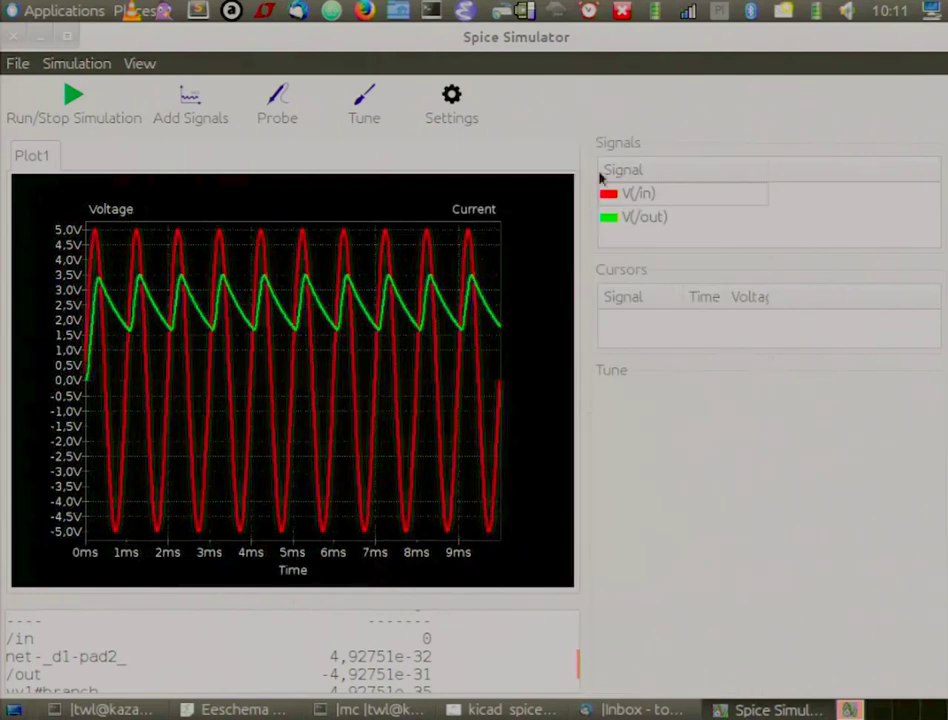
Add capacitor C1 to the simulator's tuner and set its range from 1n to 2000n.
{"action": "left_click", "coordinate": [364, 101]}
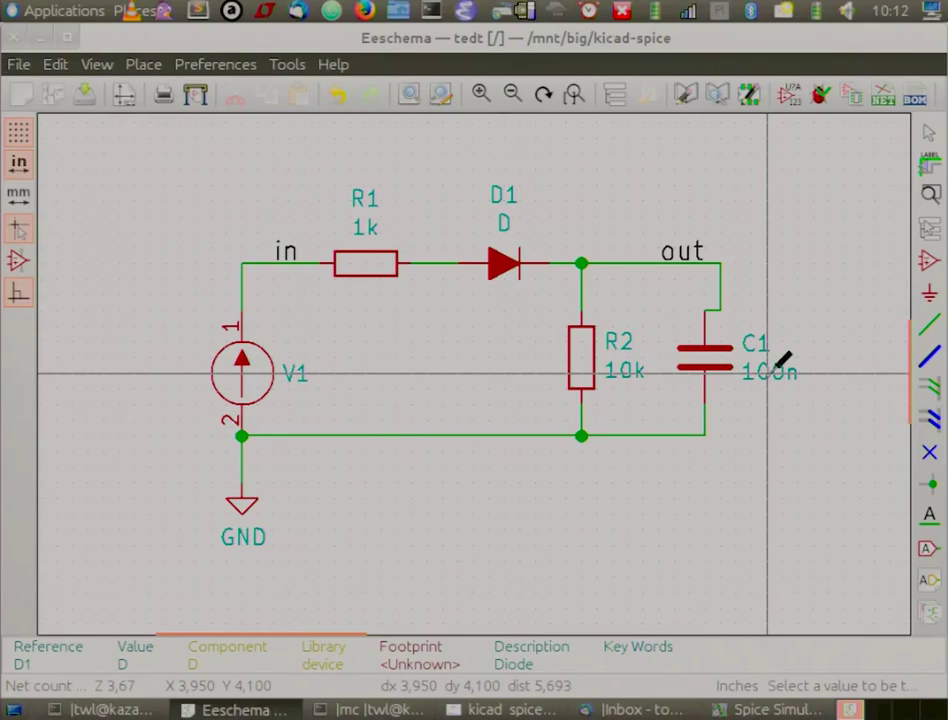
{"action": "left_click", "coordinate": [768, 709]}
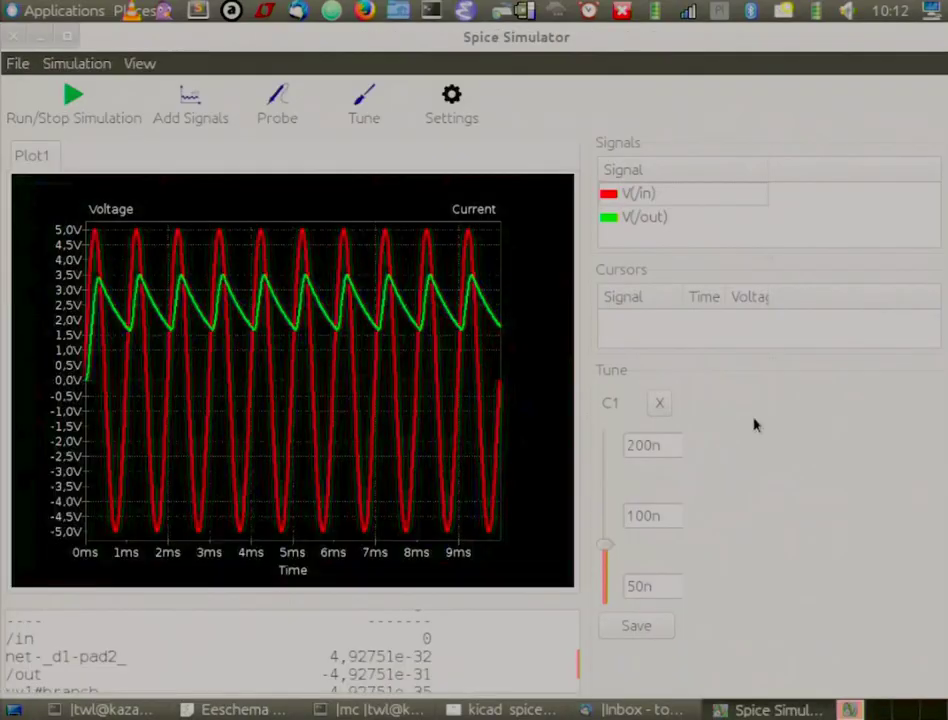
{"action": "left_click", "coordinate": [636, 586]}
{"action": "type", "text": "1n"}
{"action": "left_click", "coordinate": [651, 444]}
{"action": "type", "text": "0"}
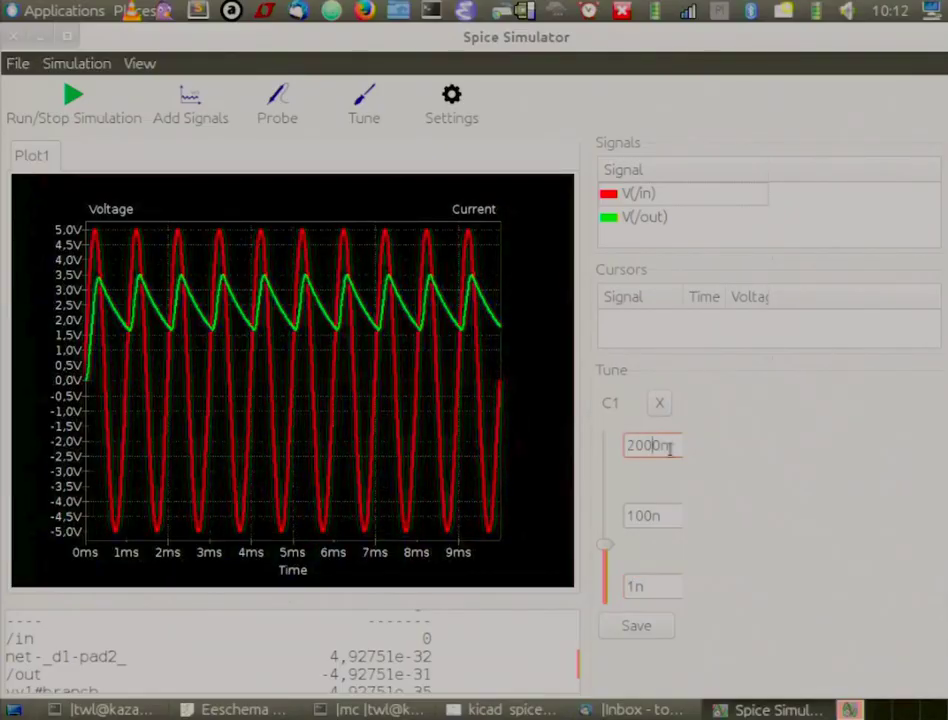
{"action": "key", "text": "Return"}
Tune C1 to 381.5n and close the Spice simulator.
{"action": "left_click", "coordinate": [603, 582]}
{"action": "mouse_move", "coordinate": [604, 582]}
{"action": "left_mouse_down"}
{"action": "mouse_move", "coordinate": [604, 441]}
{"action": "mouse_move", "coordinate": [597, 627]}
{"action": "mouse_move", "coordinate": [612, 567]}
{"action": "left_mouse_up"}
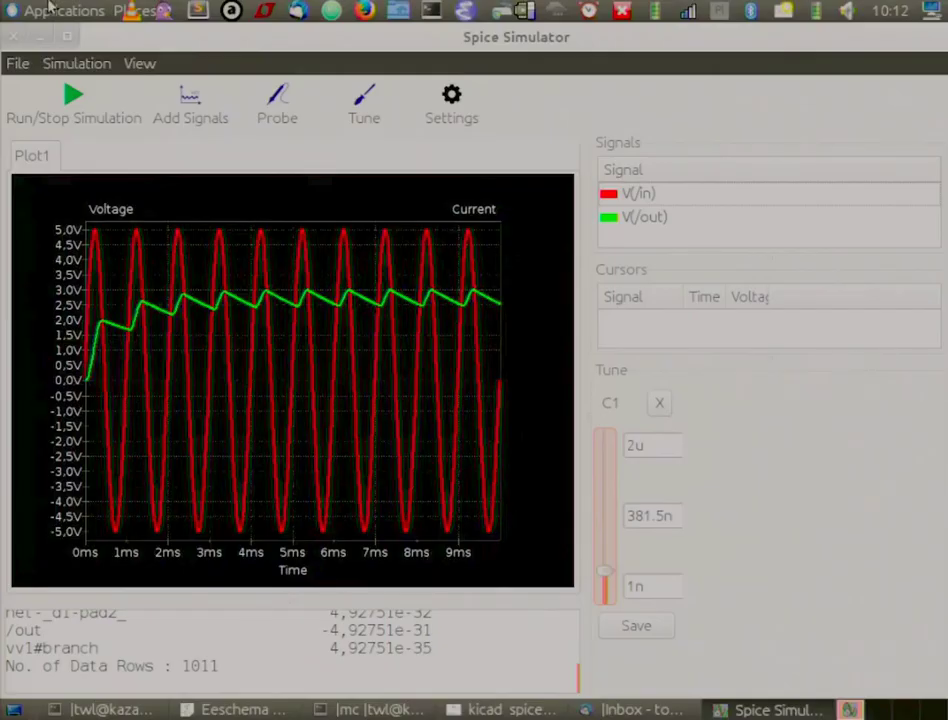
{"action": "left_click", "coordinate": [14, 37]}
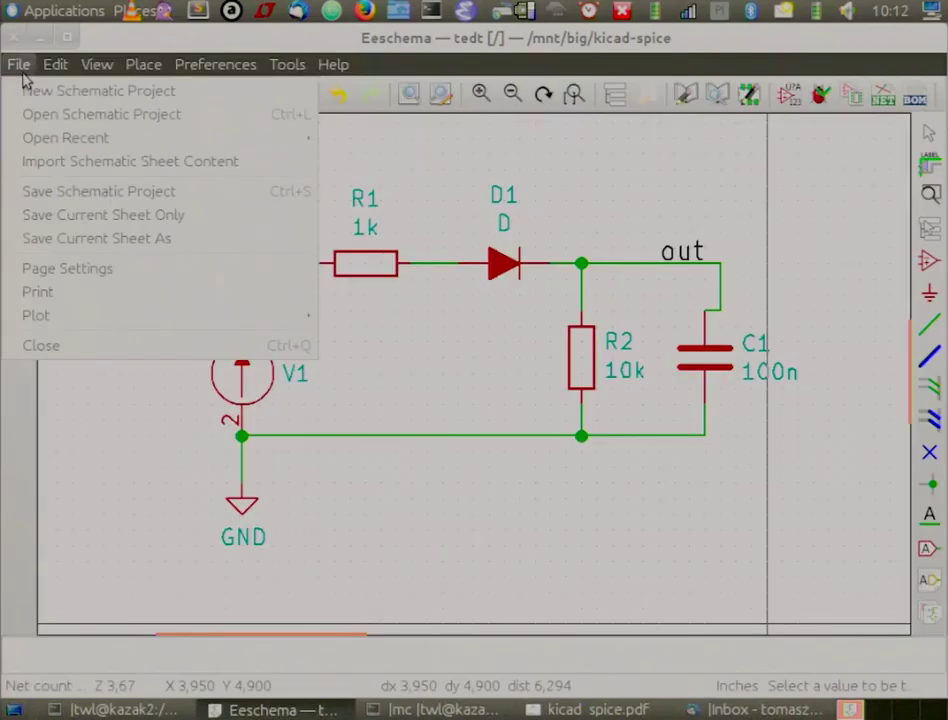
Open the recent schematic sallen_key.sch from the kicad-spice demos folder and view its whole circuit.
{"action": "mouse_move", "coordinate": [145, 143]}
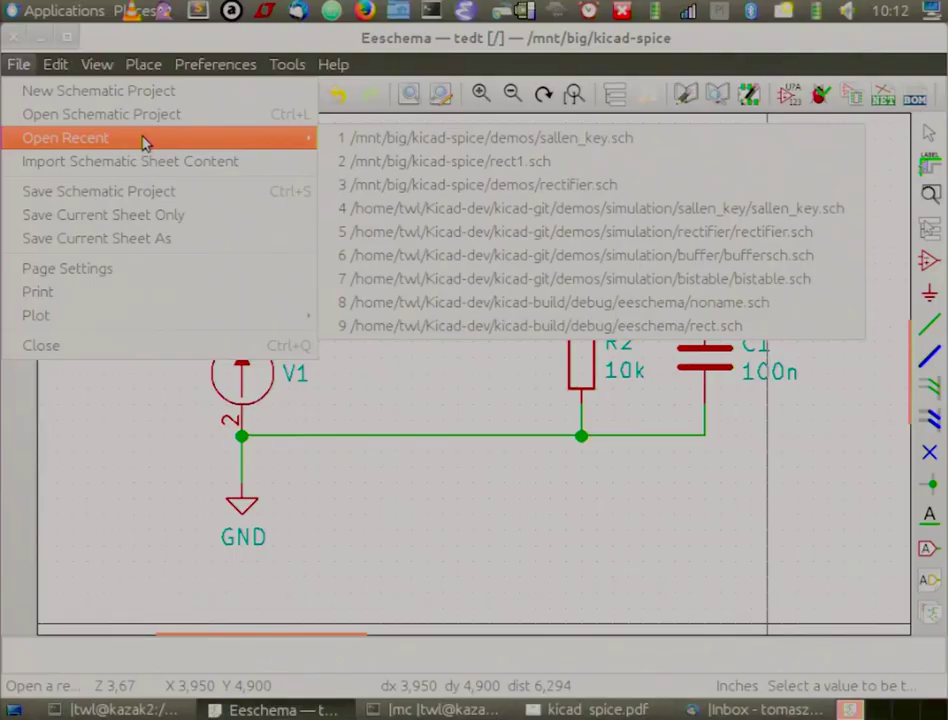
{"action": "left_click", "coordinate": [503, 145]}
{"action": "left_click", "coordinate": [774, 386]}
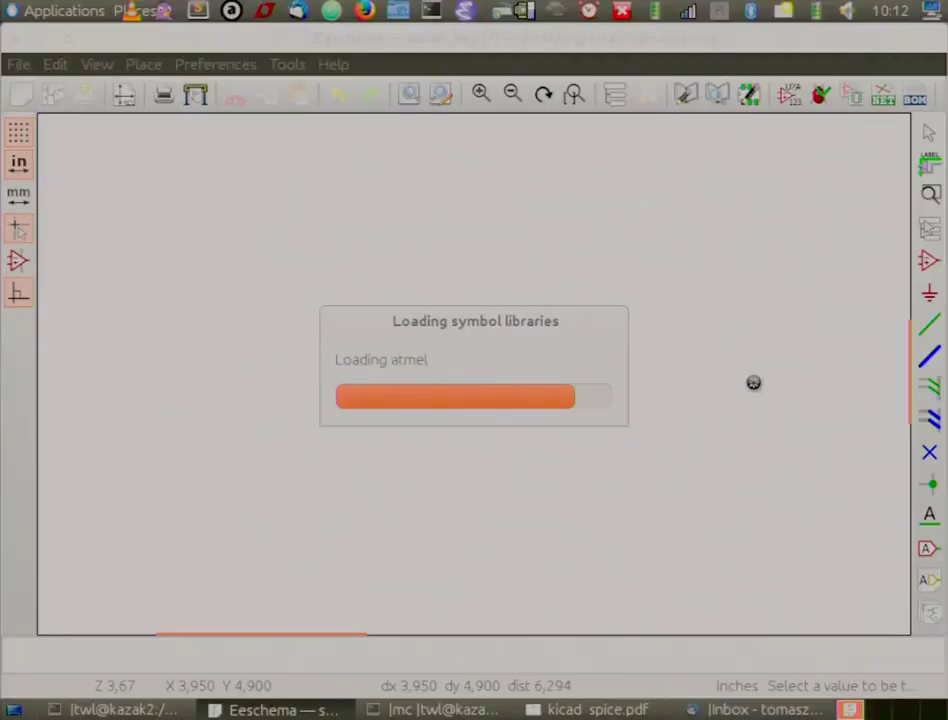
{"action": "left_click", "coordinate": [668, 455]}
{"action": "scroll", "coordinate": [476, 372], "scroll_direction": "up", "scroll_amount": 1}
{"action": "scroll", "coordinate": [486, 155], "scroll_direction": "up", "scroll_amount": 1}
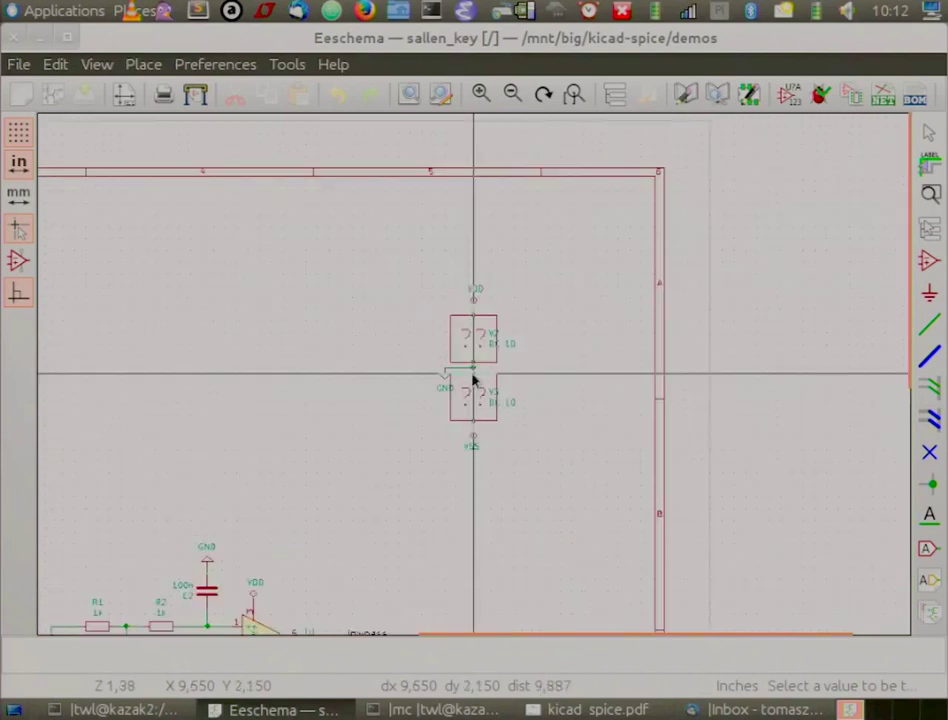
{"action": "scroll", "coordinate": [474, 368], "scroll_direction": "down", "scroll_amount": 2}
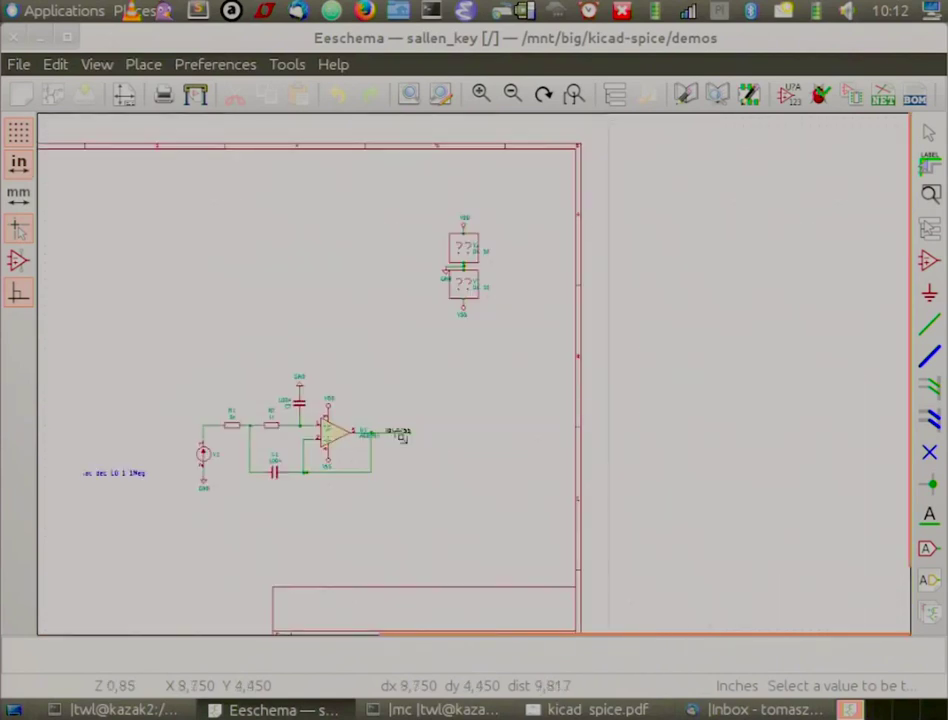
Open the Spice simulator for the Sallen-Key circuit, run the AC simulation, and plot the V(/lowpass) signal.
{"action": "scroll", "coordinate": [399, 434], "scroll_direction": "up", "scroll_amount": 2}
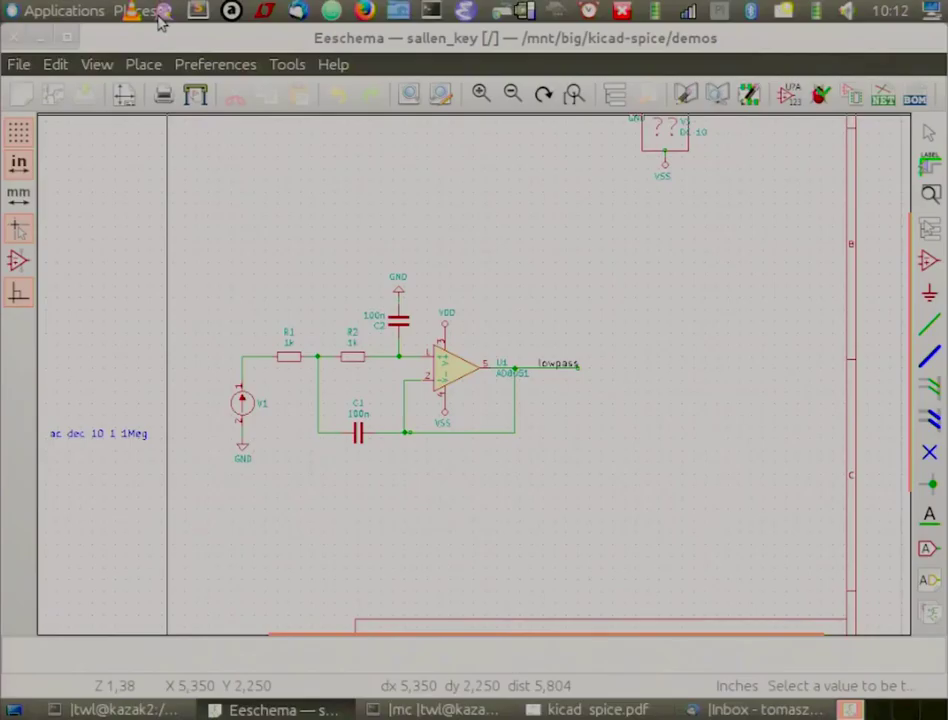
{"action": "left_click", "coordinate": [288, 64]}
{"action": "left_click", "coordinate": [326, 356]}
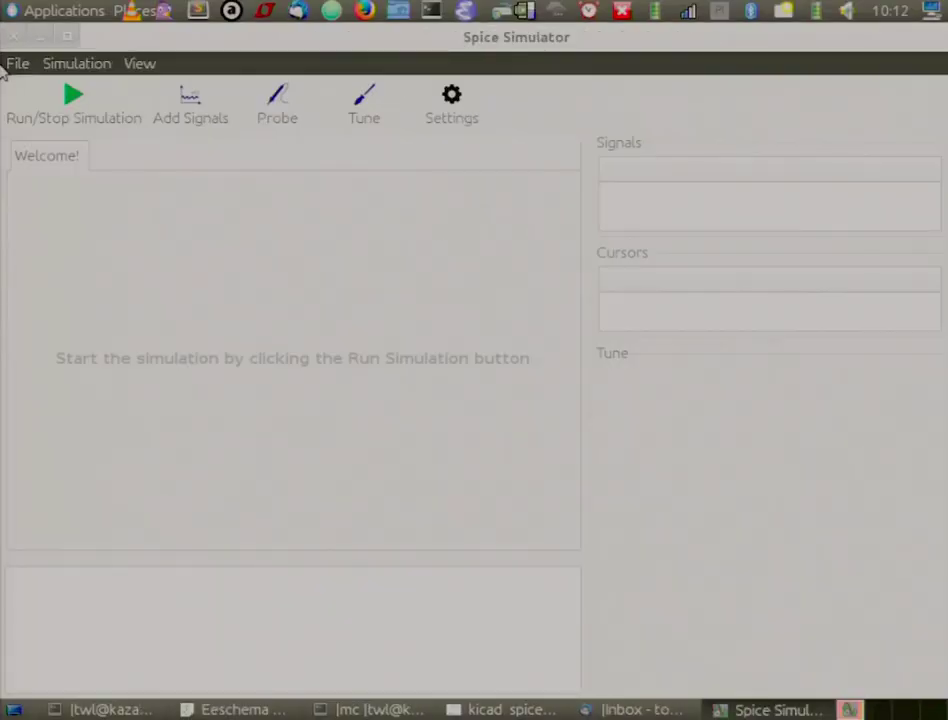
{"action": "left_click", "coordinate": [73, 100]}
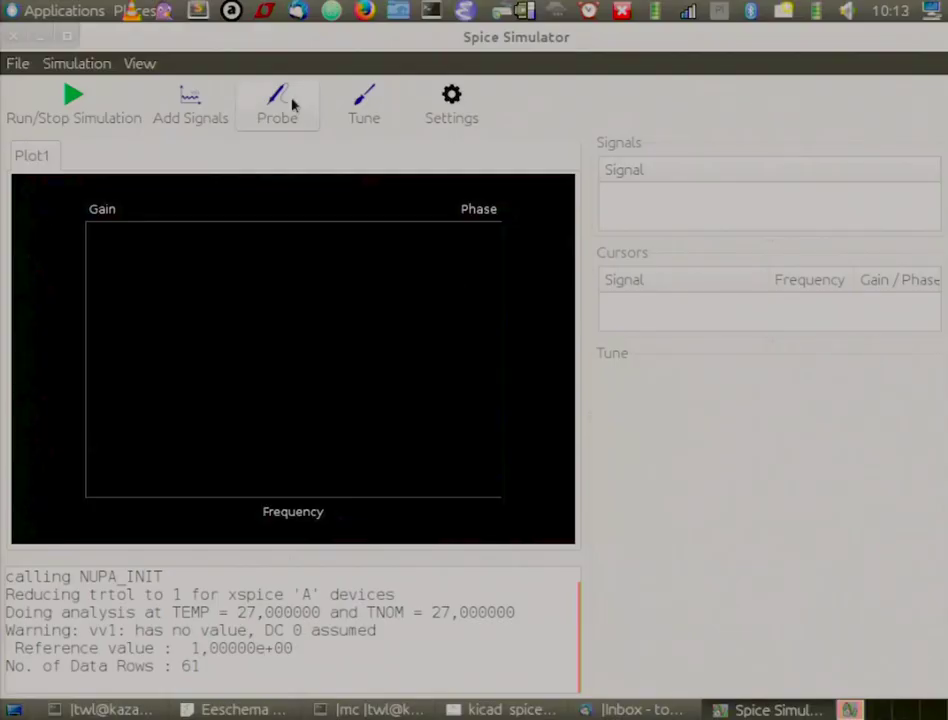
{"action": "left_click", "coordinate": [190, 100]}
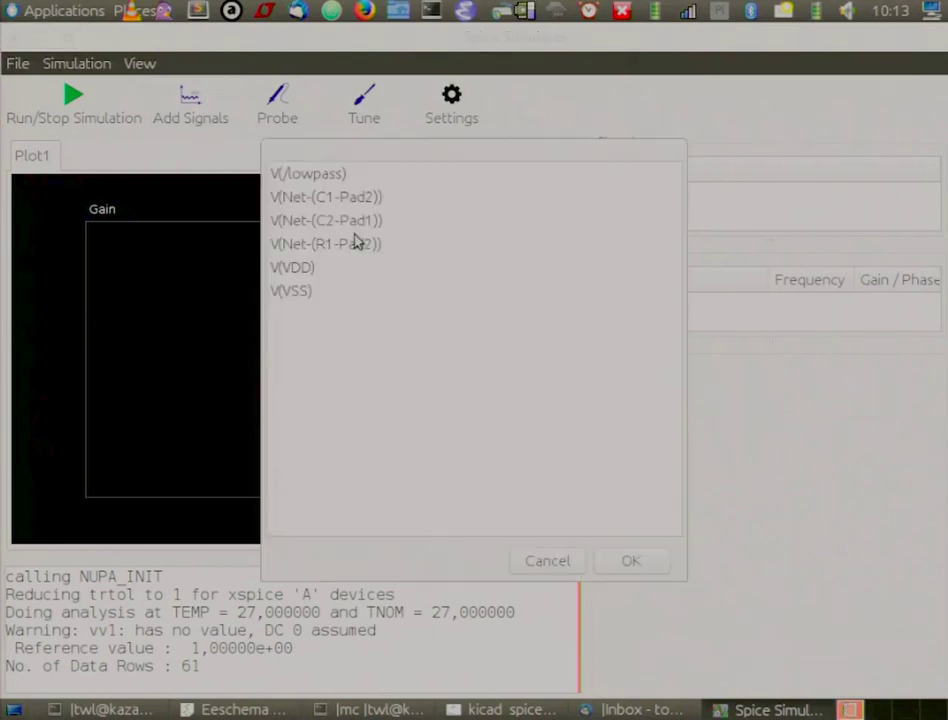
{"action": "left_click", "coordinate": [318, 177]}
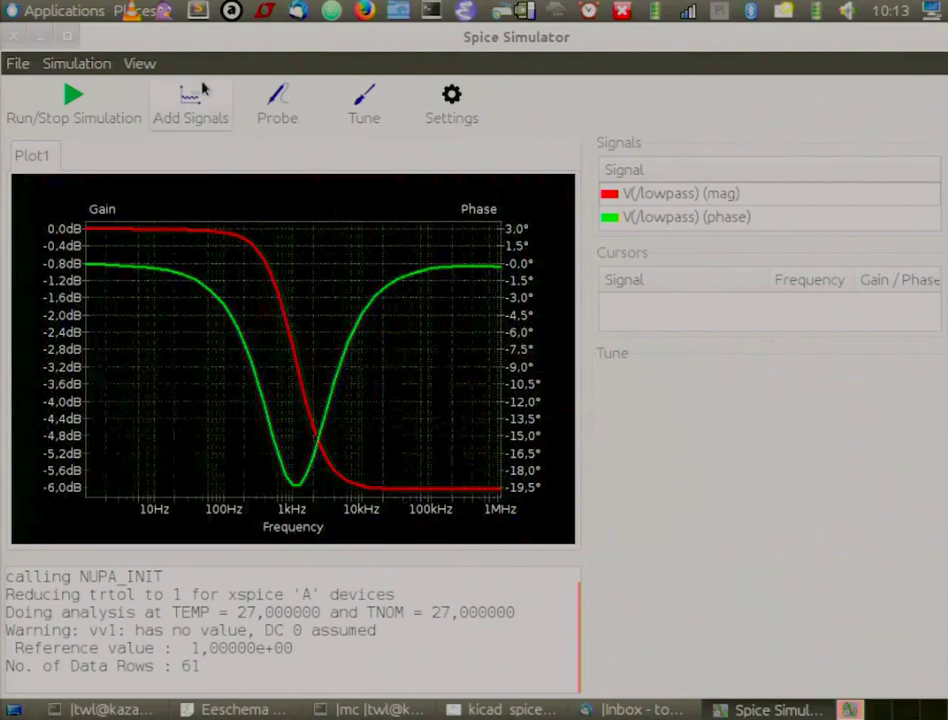
Add capacitor C1 from the schematic to the simulator's tuner and lower its value to 50n.
{"action": "left_click", "coordinate": [395, 114]}
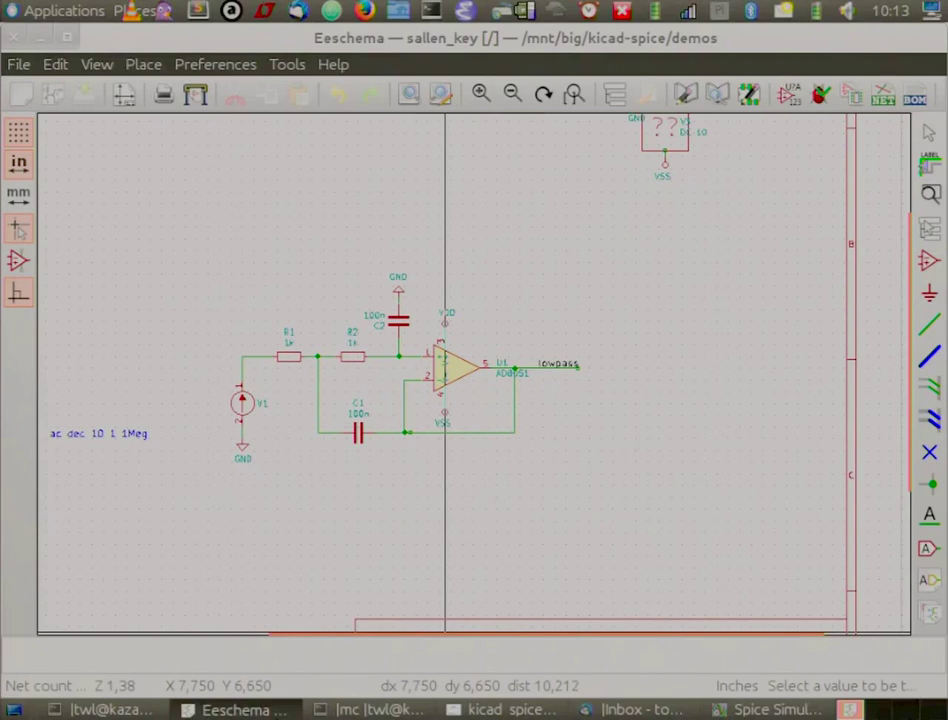
{"action": "left_click", "coordinate": [768, 709]}
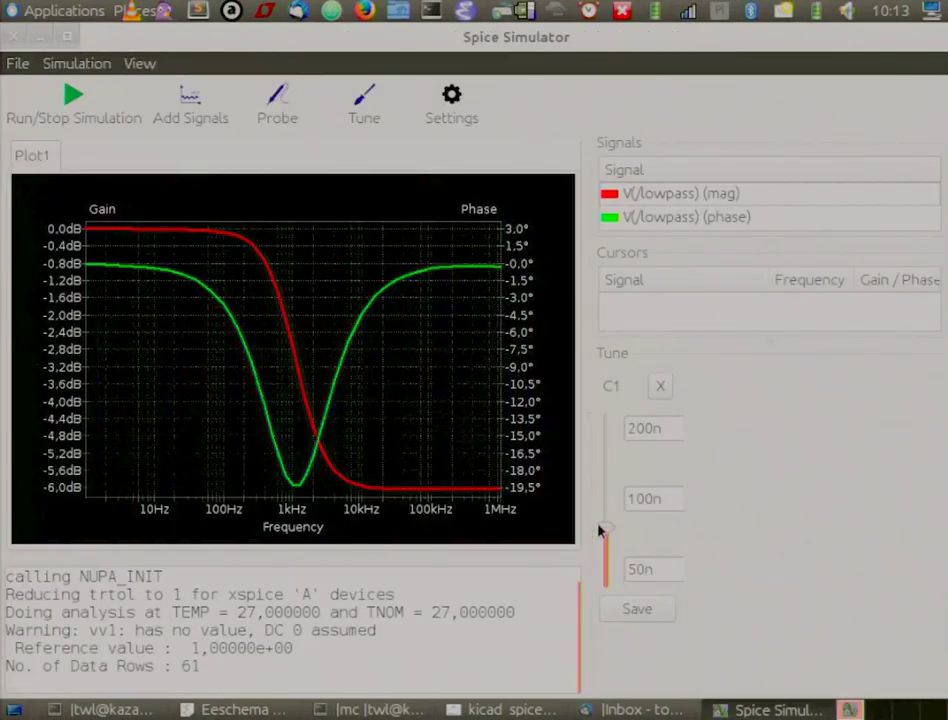
{"action": "left_click_drag", "start_coordinate": [605, 535], "coordinate": [606, 590]}
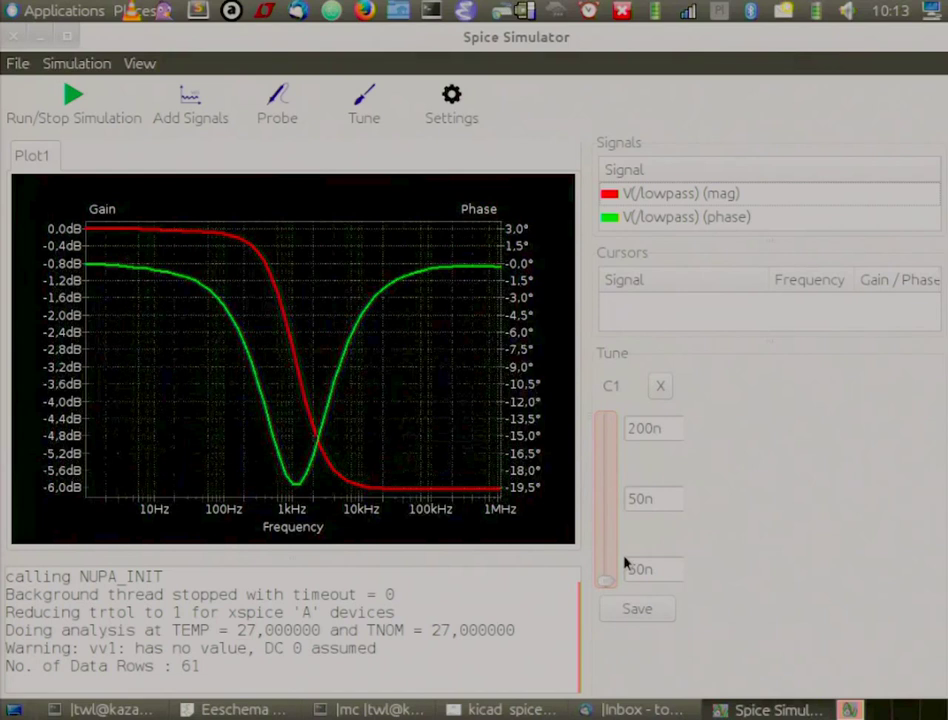
Set C1's tuning range from 10n to 2000n and tune its value to 181n.
{"action": "left_click", "coordinate": [645, 424]}
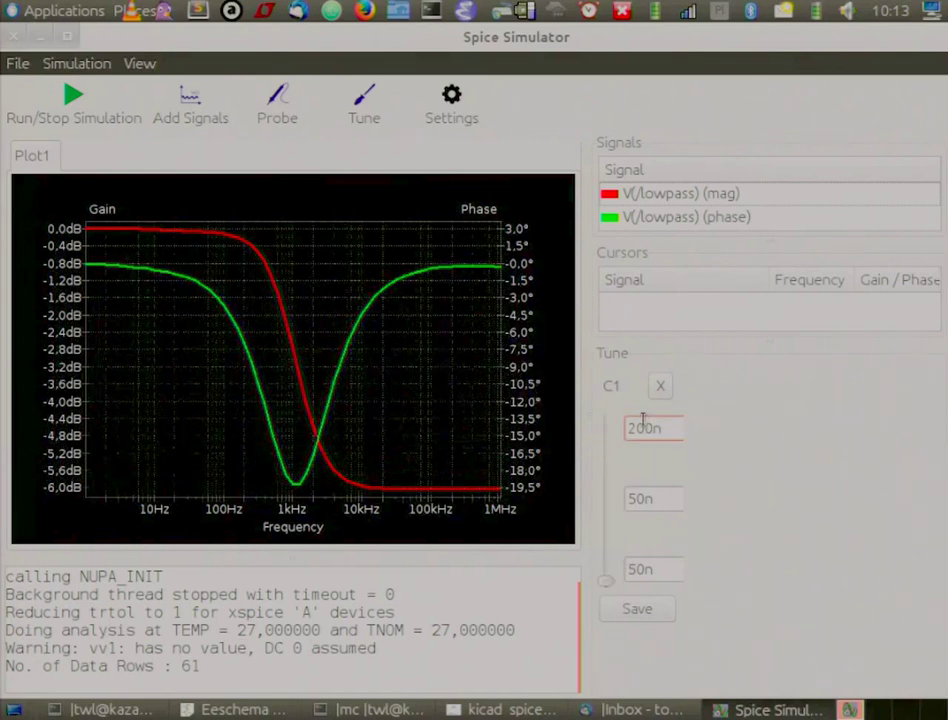
{"action": "type", "text": "0"}
{"action": "key", "text": "Tab"}
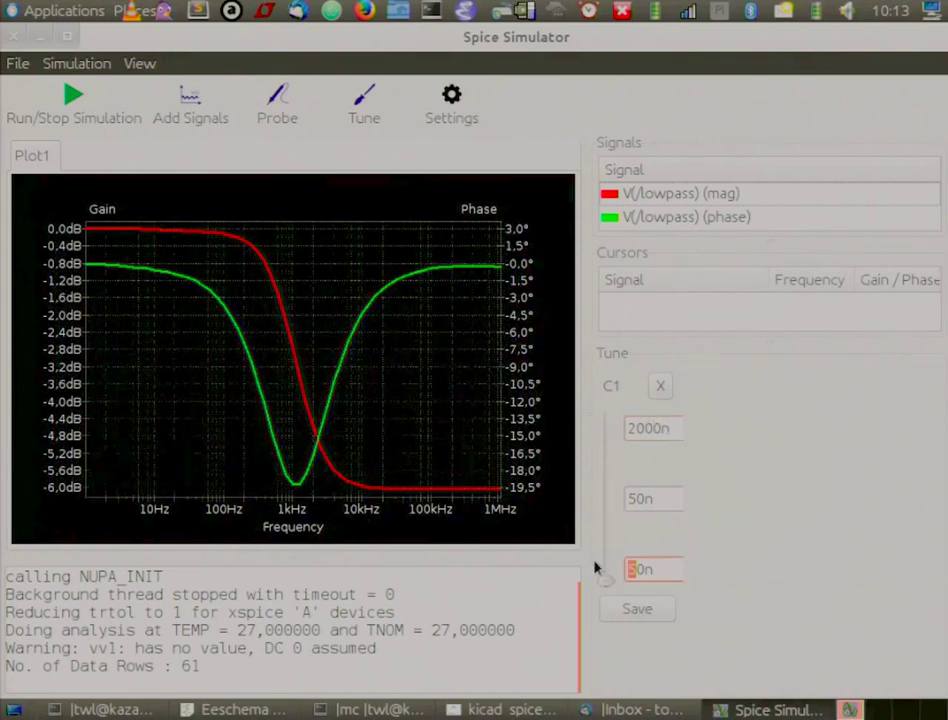
{"action": "key", "text": "Delete"}
{"action": "type", "text": "1"}
{"action": "left_click", "coordinate": [604, 567]}
{"action": "left_click_drag", "start_coordinate": [604, 567], "coordinate": [604, 437]}
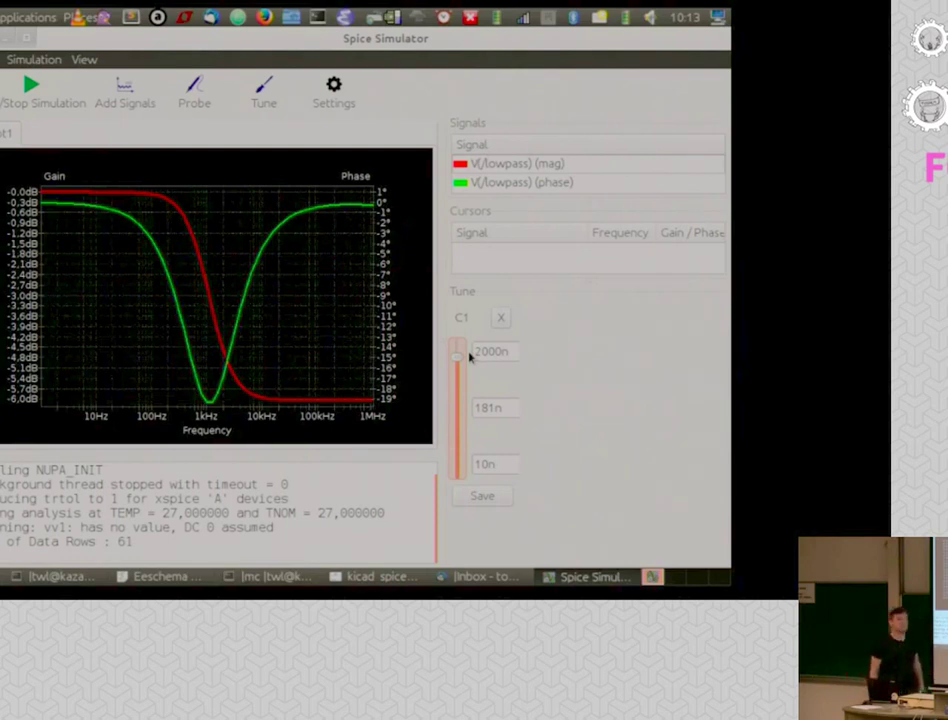
{"action": "key", "text": "ctrl+alt+d"}
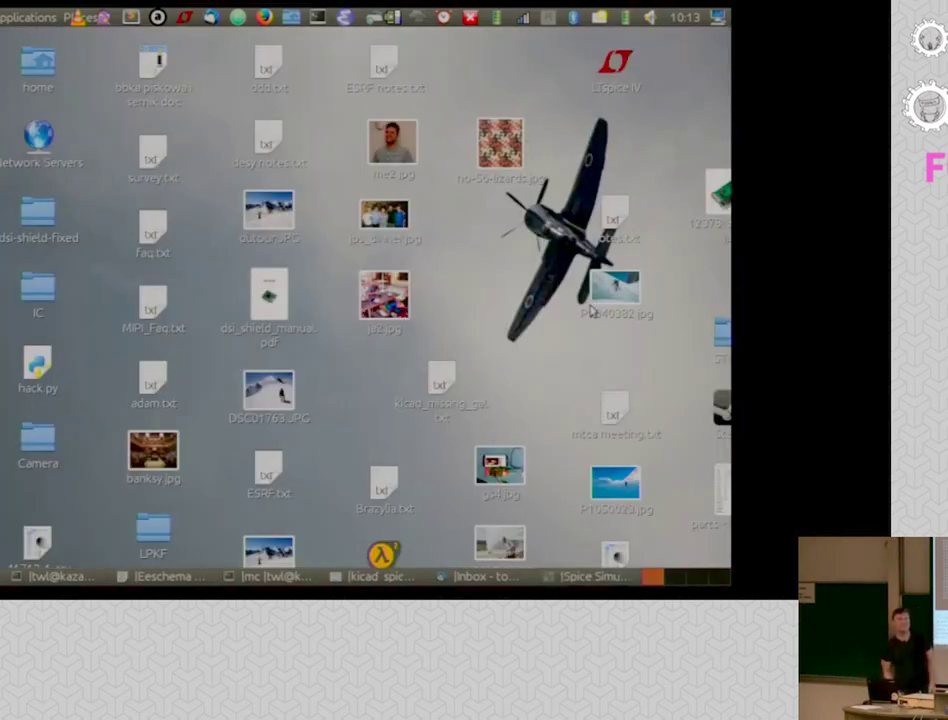
{"action": "left_click", "coordinate": [598, 578]}
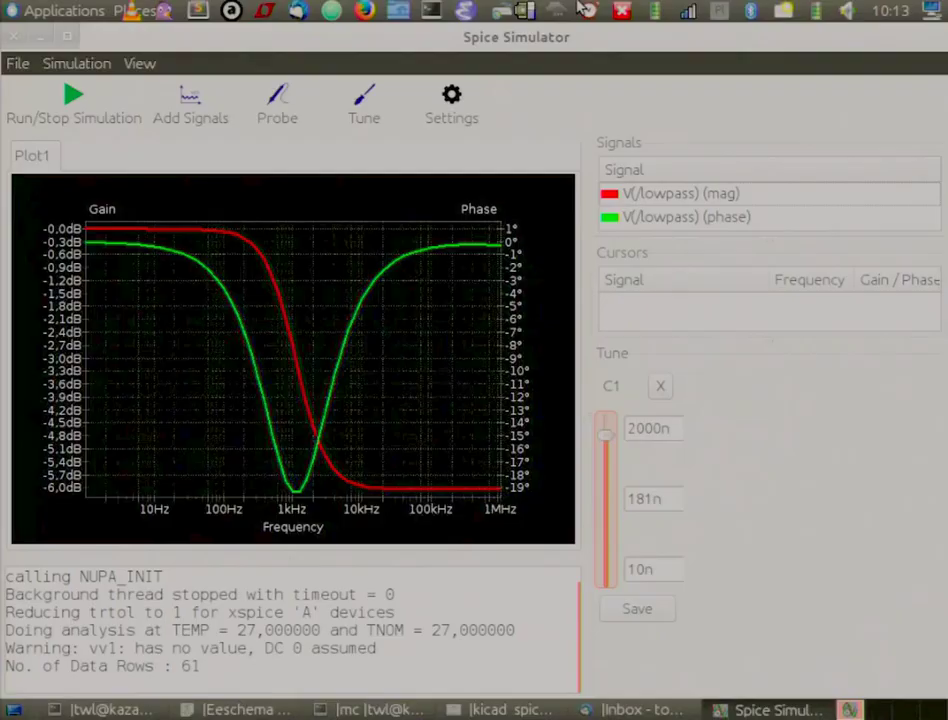
{"action": "left_click_drag", "start_coordinate": [317, 38], "coordinate": [279, 39]}
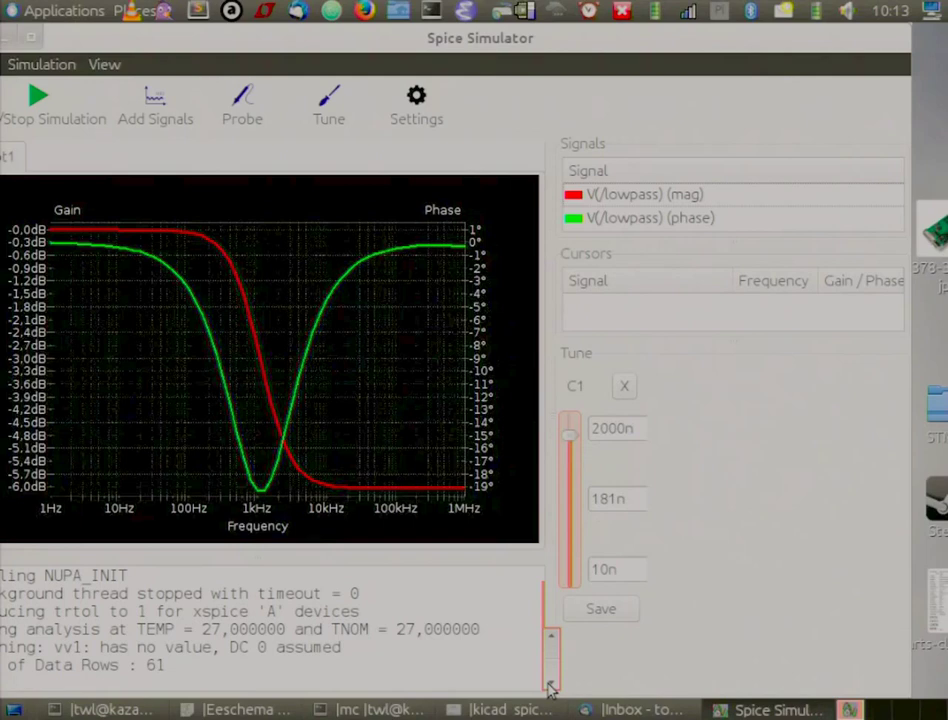
{"action": "left_click", "coordinate": [555, 709]}
{"action": "left_click", "coordinate": [730, 709]}
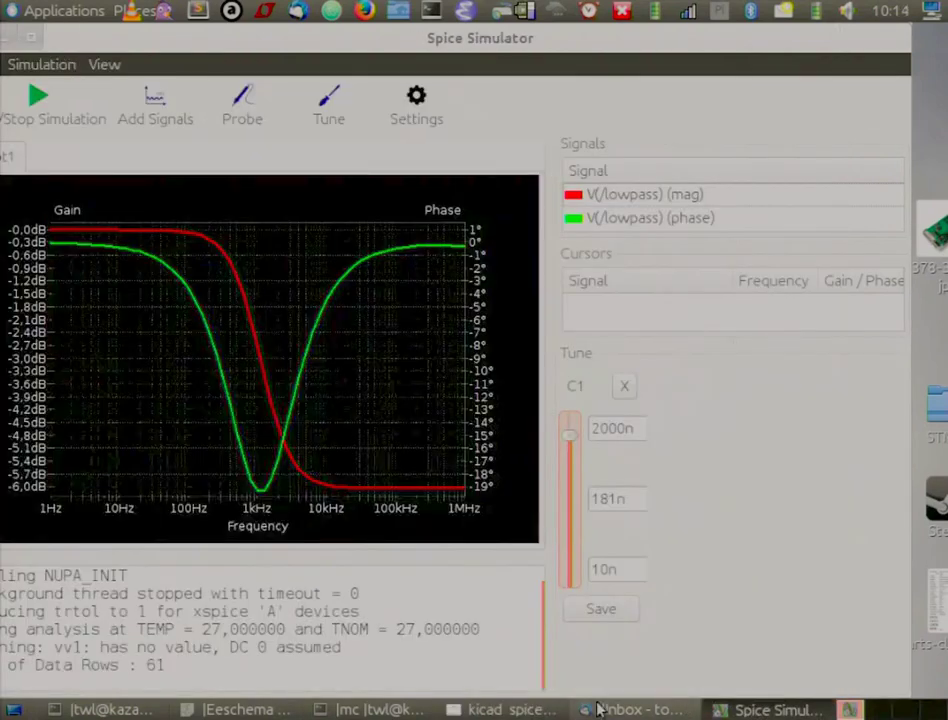
Return to the schematic and open the integrated-circuit Spice model settings of op-amp U1 from its component properties.
{"action": "left_click", "coordinate": [236, 709]}
{"action": "scroll", "coordinate": [515, 365], "scroll_direction": "up", "scroll_amount": 2}
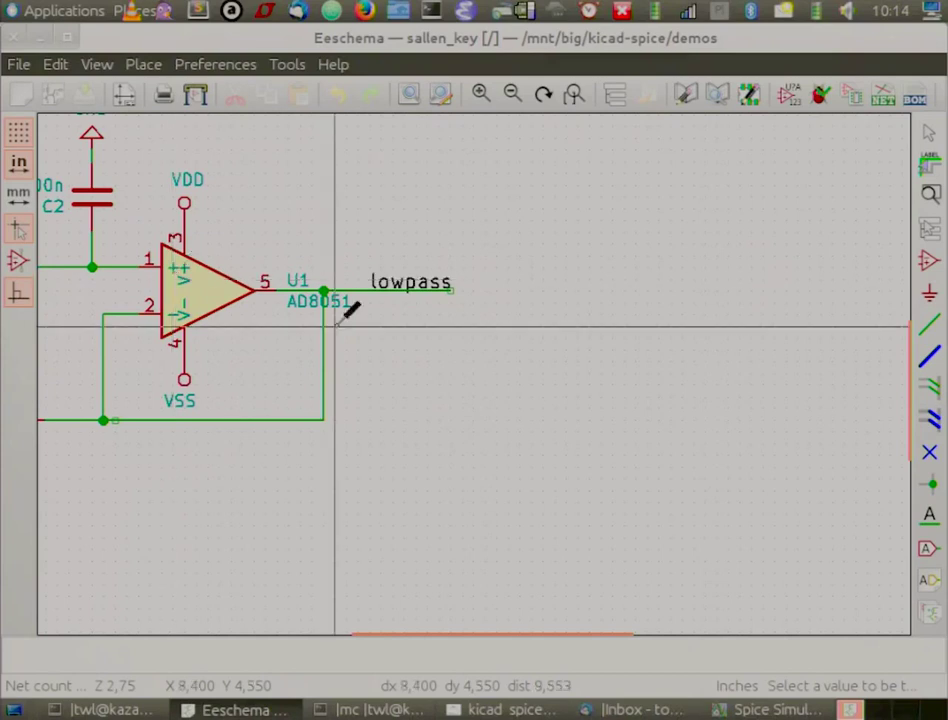
{"action": "double_click", "coordinate": [208, 280]}
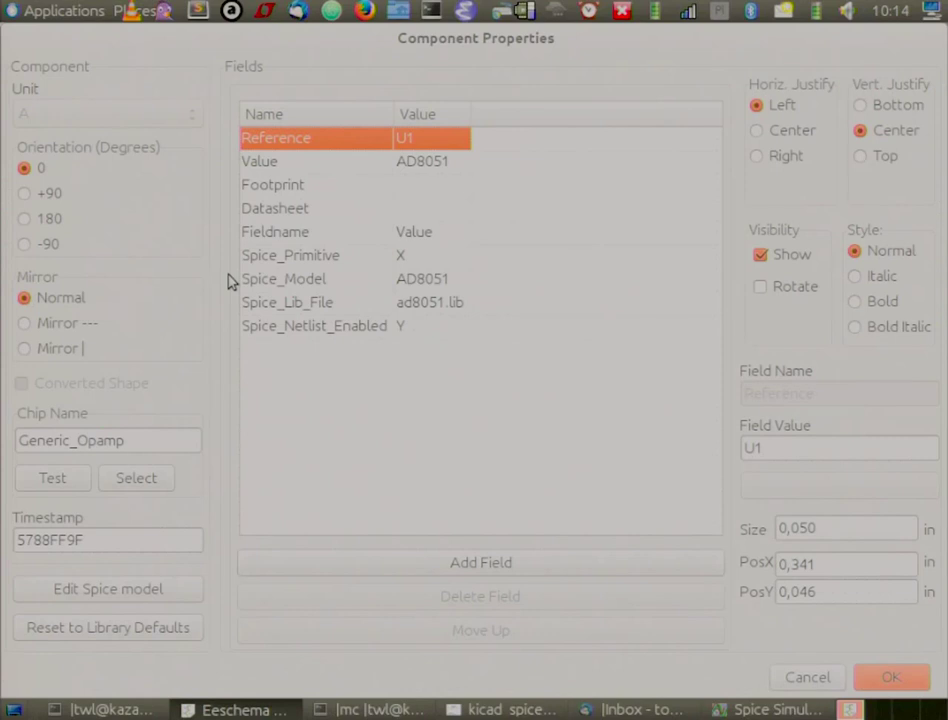
{"action": "left_click", "coordinate": [247, 302]}
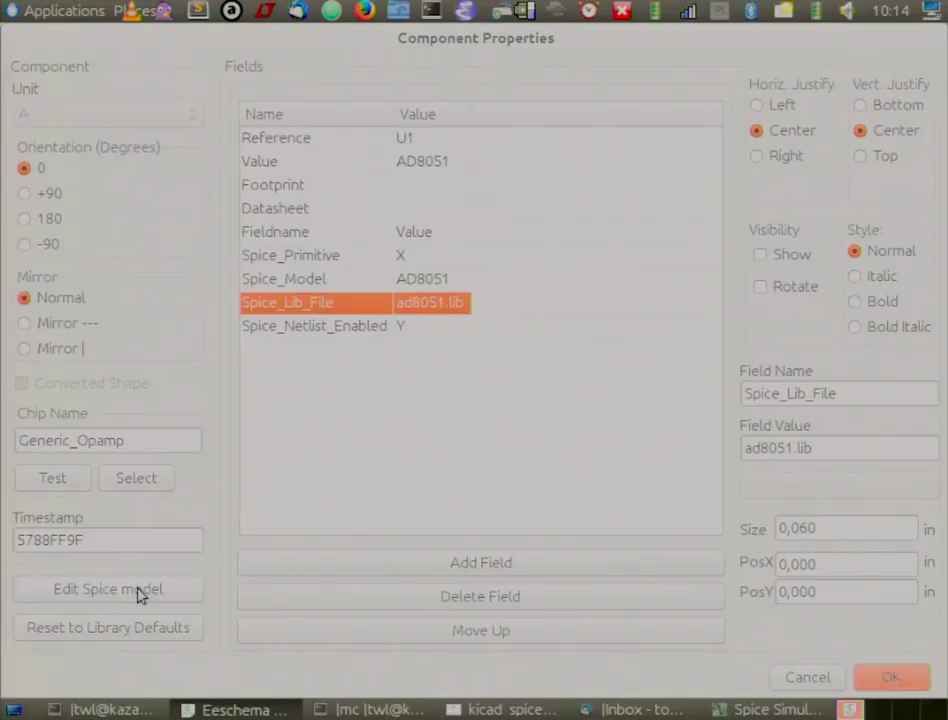
{"action": "left_click", "coordinate": [178, 594]}
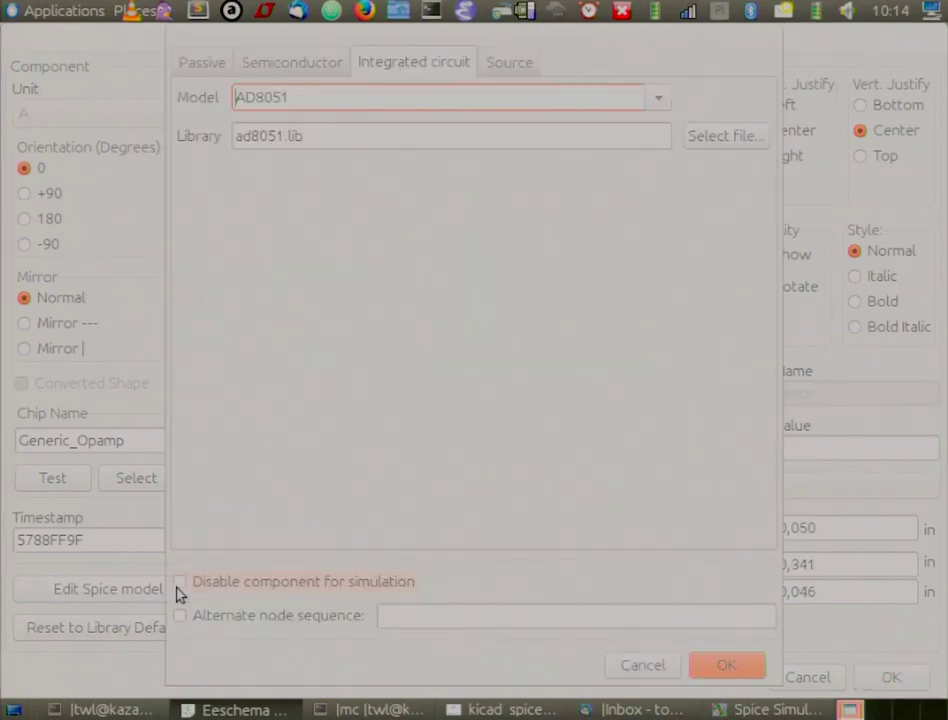
{"action": "left_click", "coordinate": [397, 68]}
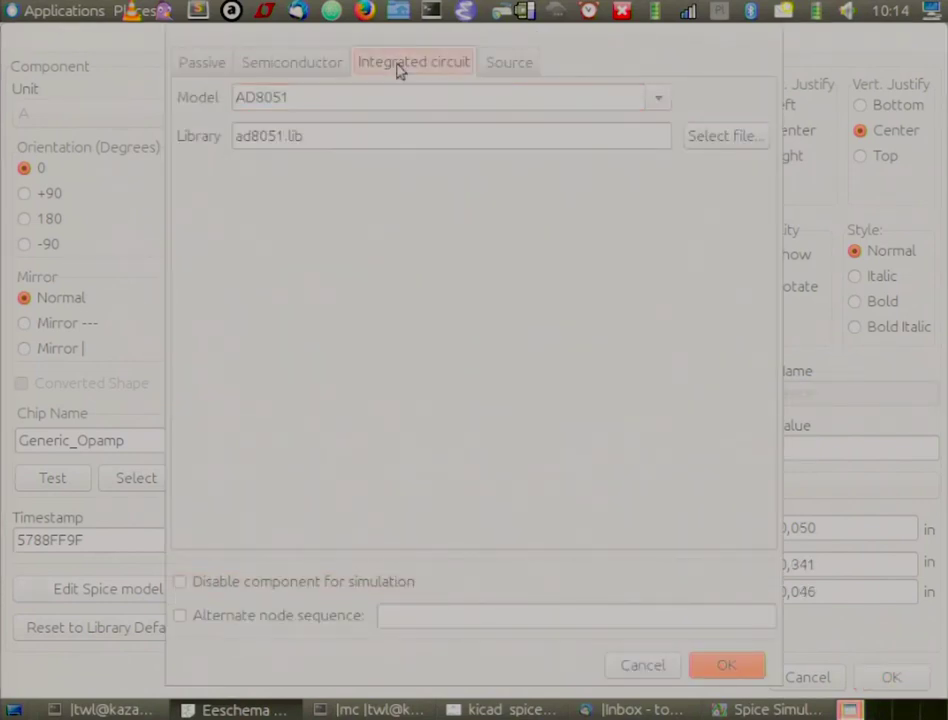
Select ad8051.lib from the demos folder as U1's Spice library with model AD8051, and apply the component properties.
{"action": "left_click", "coordinate": [712, 137]}
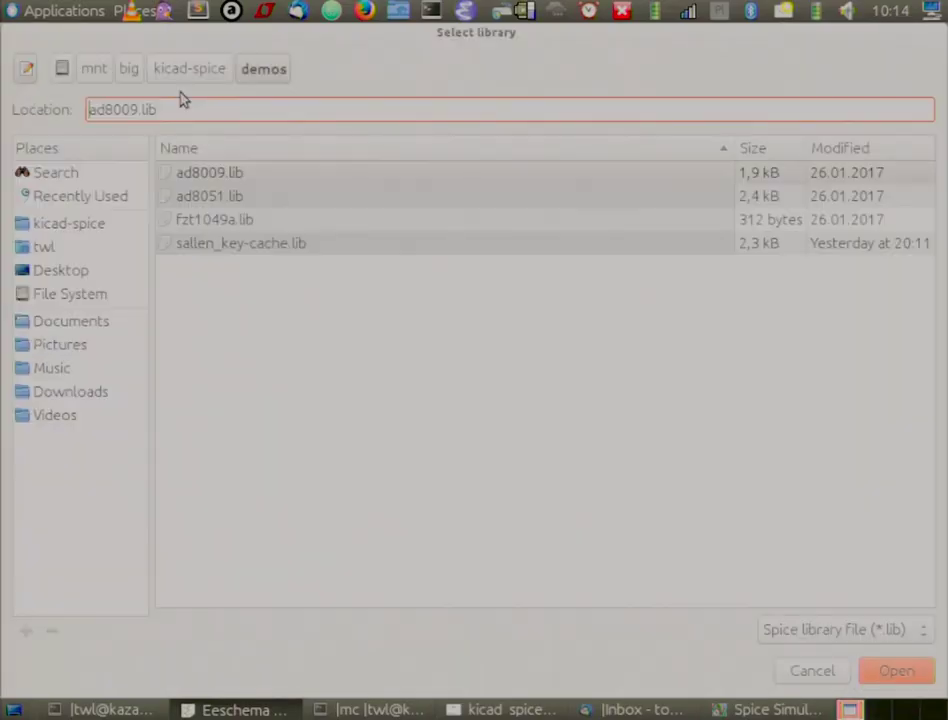
{"action": "double_click", "coordinate": [210, 197]}
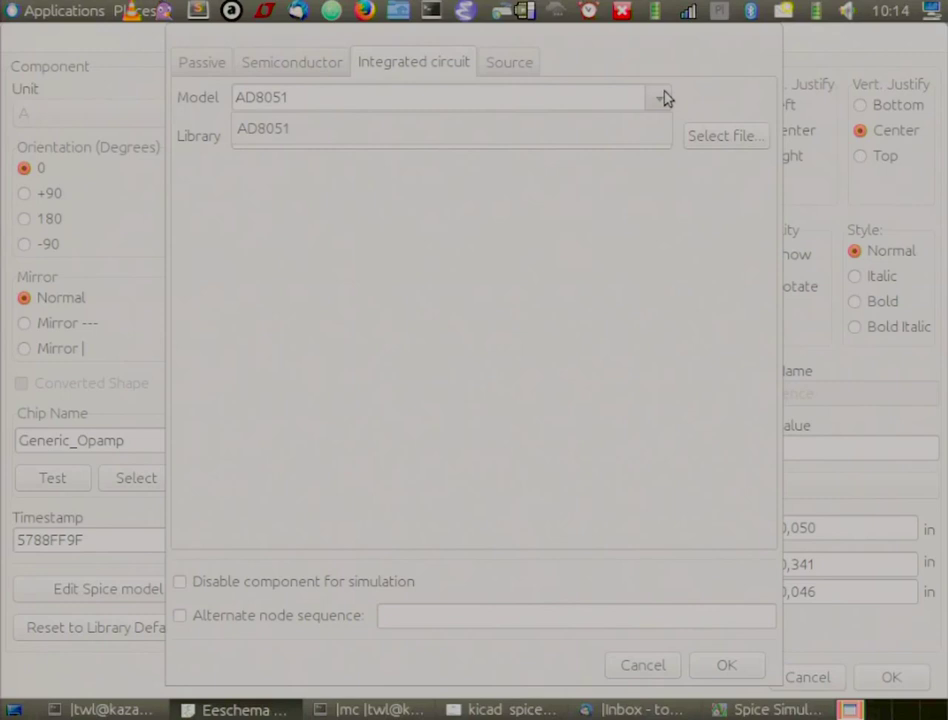
{"action": "left_click", "coordinate": [669, 124]}
{"action": "left_click", "coordinate": [572, 104]}
{"action": "left_click", "coordinate": [634, 95]}
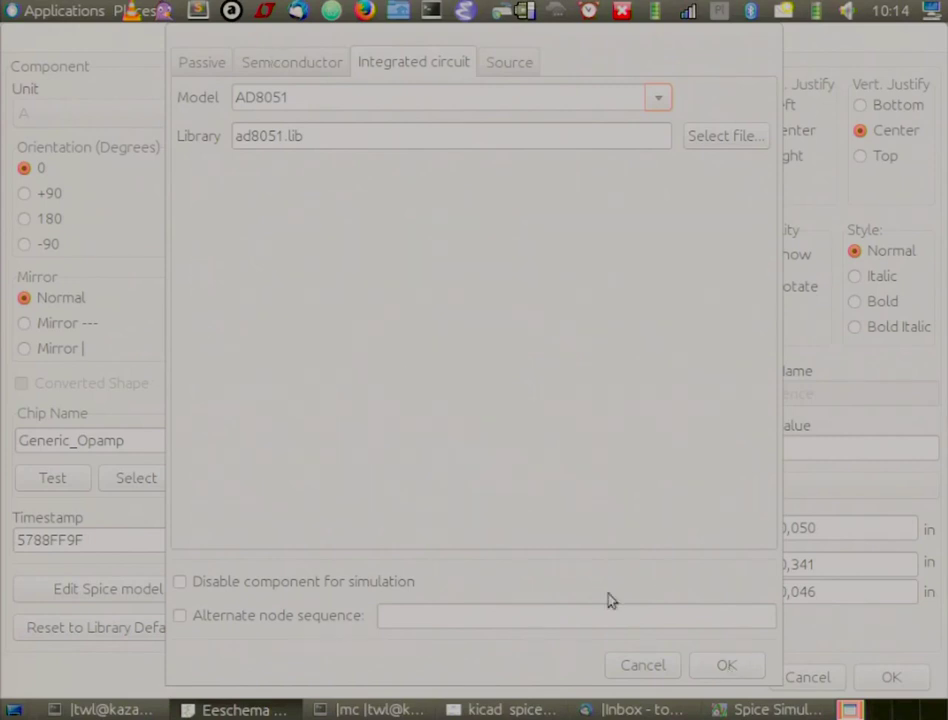
{"action": "left_click", "coordinate": [698, 668]}
{"action": "key", "text": "Return"}
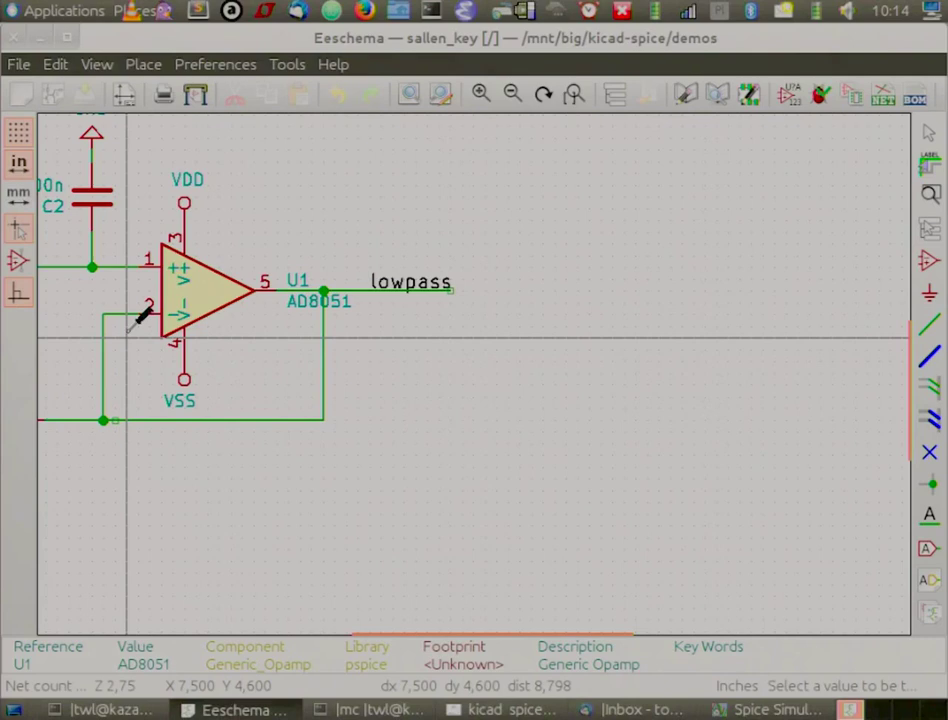
Examine the .ac simulation directive text placed beside the filter circuit.
{"action": "scroll", "coordinate": [292, 466], "scroll_direction": "down", "scroll_amount": 4}
{"action": "scroll", "coordinate": [320, 410], "scroll_direction": "up", "scroll_amount": 3}
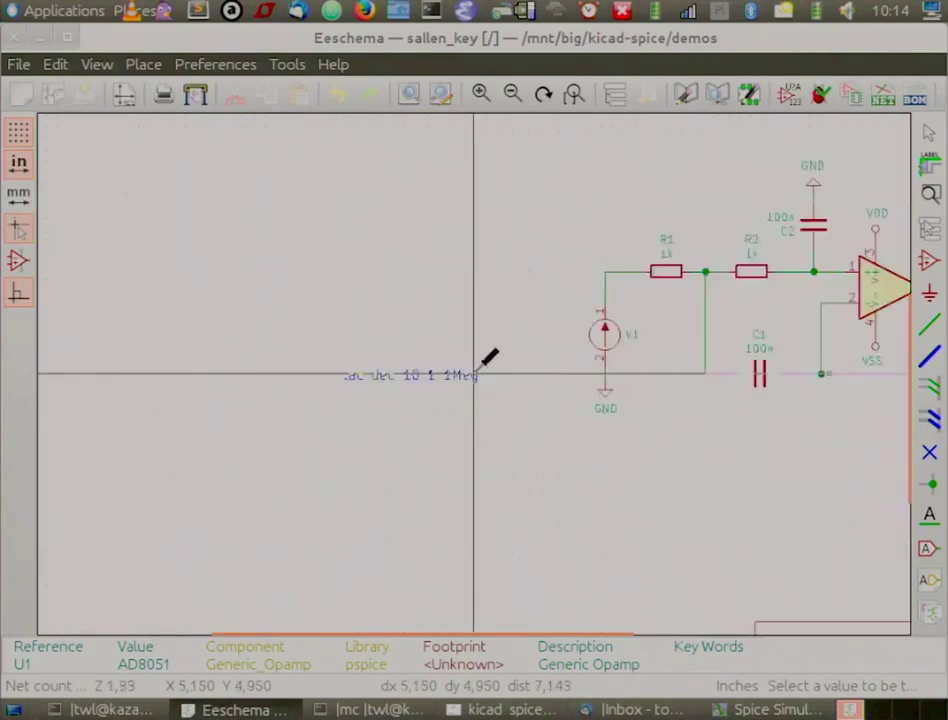
{"action": "scroll", "coordinate": [476, 372], "scroll_direction": "up", "scroll_amount": 3}
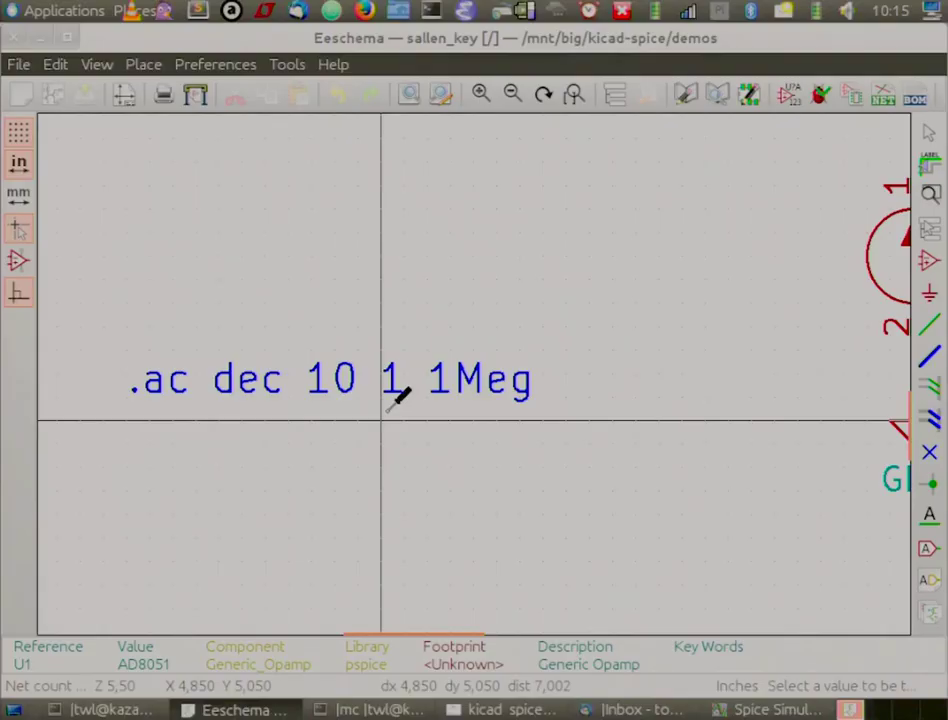
View the Spice options for netlist export, then close the dialog without generating a netlist.
{"action": "left_click", "coordinate": [291, 65]}
{"action": "mouse_move", "coordinate": [117, 64]}
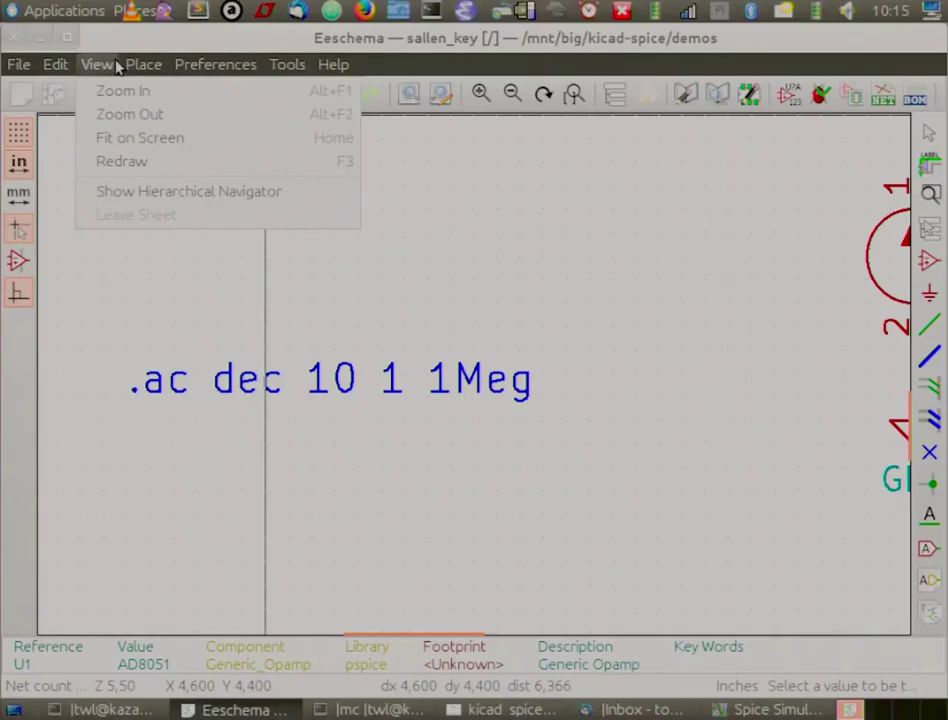
{"action": "mouse_move", "coordinate": [59, 64]}
{"action": "mouse_move", "coordinate": [312, 70]}
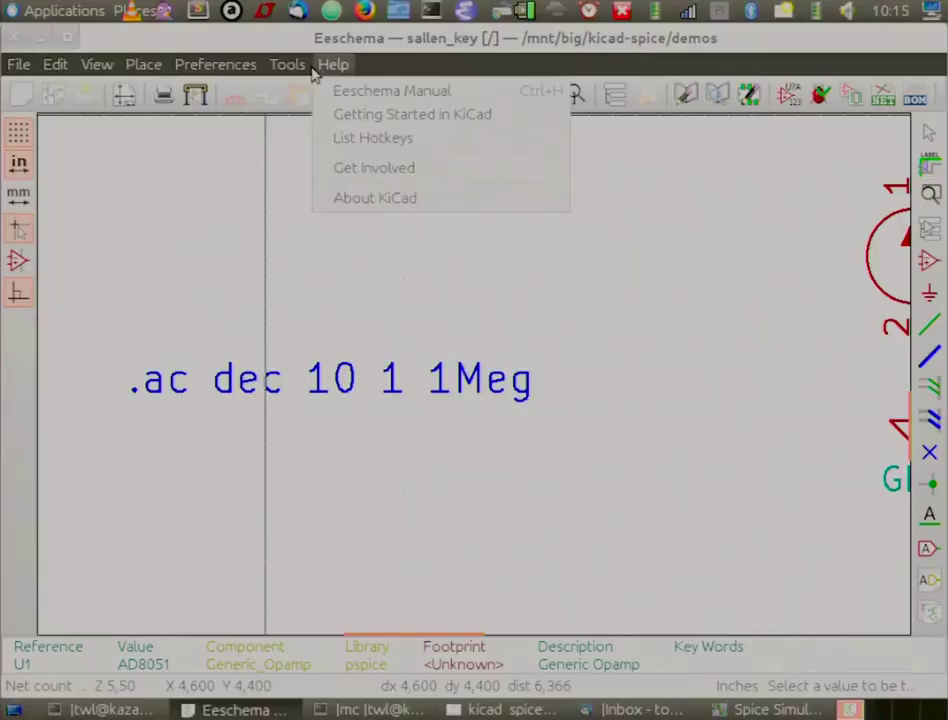
{"action": "left_click", "coordinate": [334, 268]}
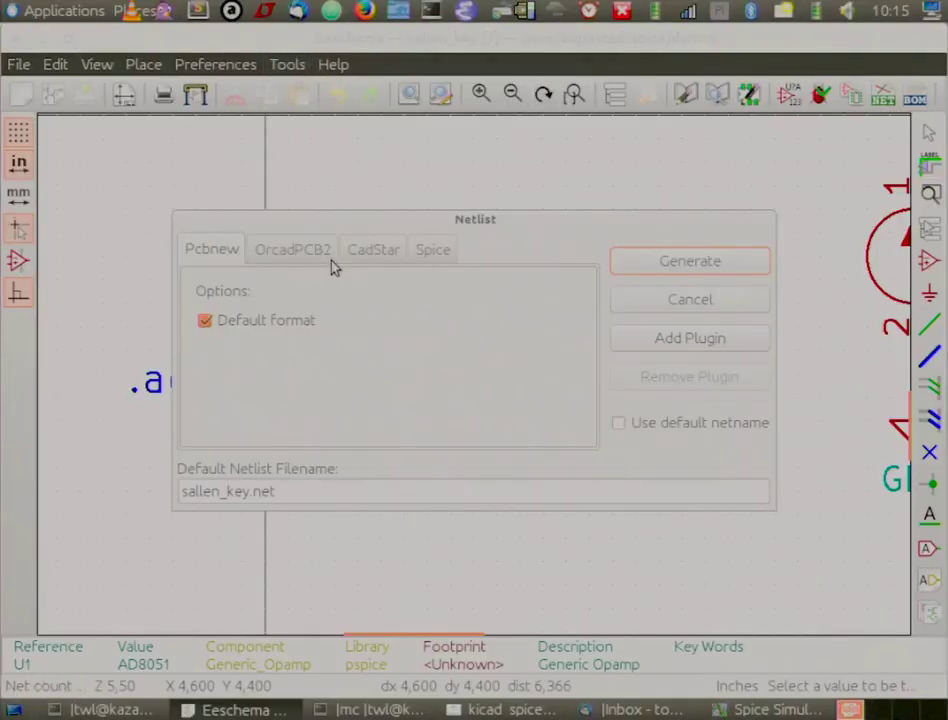
{"action": "left_click", "coordinate": [436, 252]}
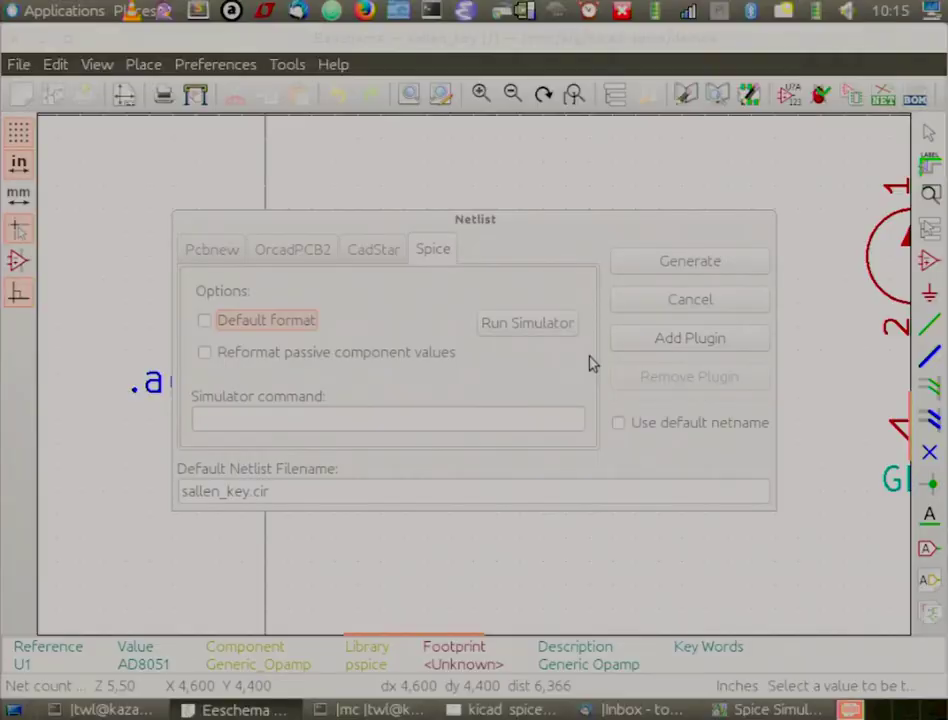
{"action": "left_click", "coordinate": [652, 302]}
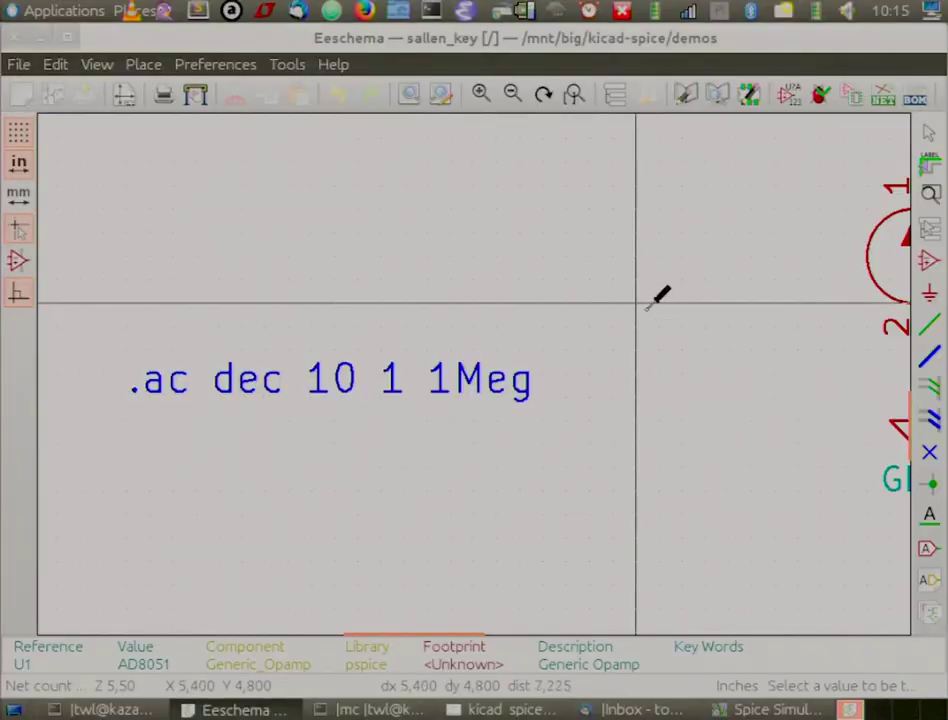